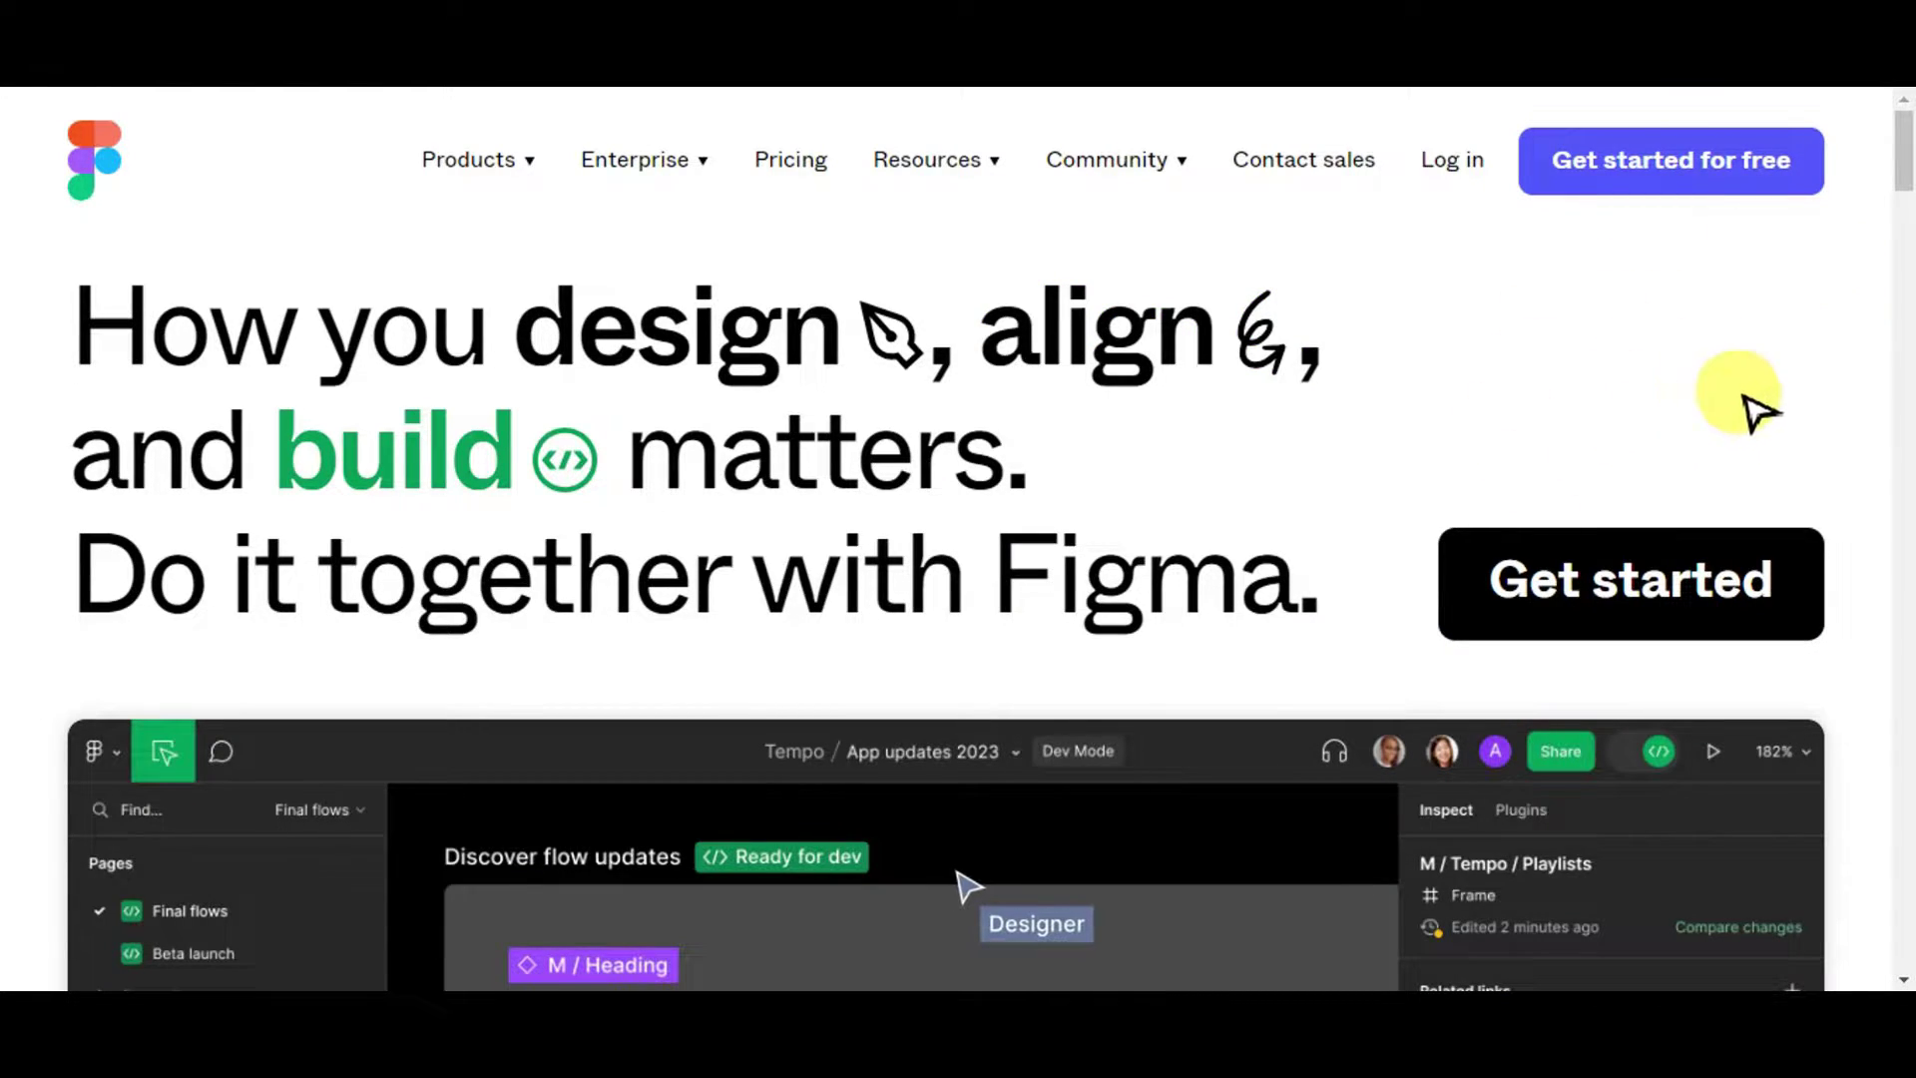
- Scroll past the hero mockup and 'Trusted by teams at' logos to 'Co-create in one space'
{"action": "scroll", "coordinate": [1781, 461], "scroll_direction": "down", "scroll_amount": 5}
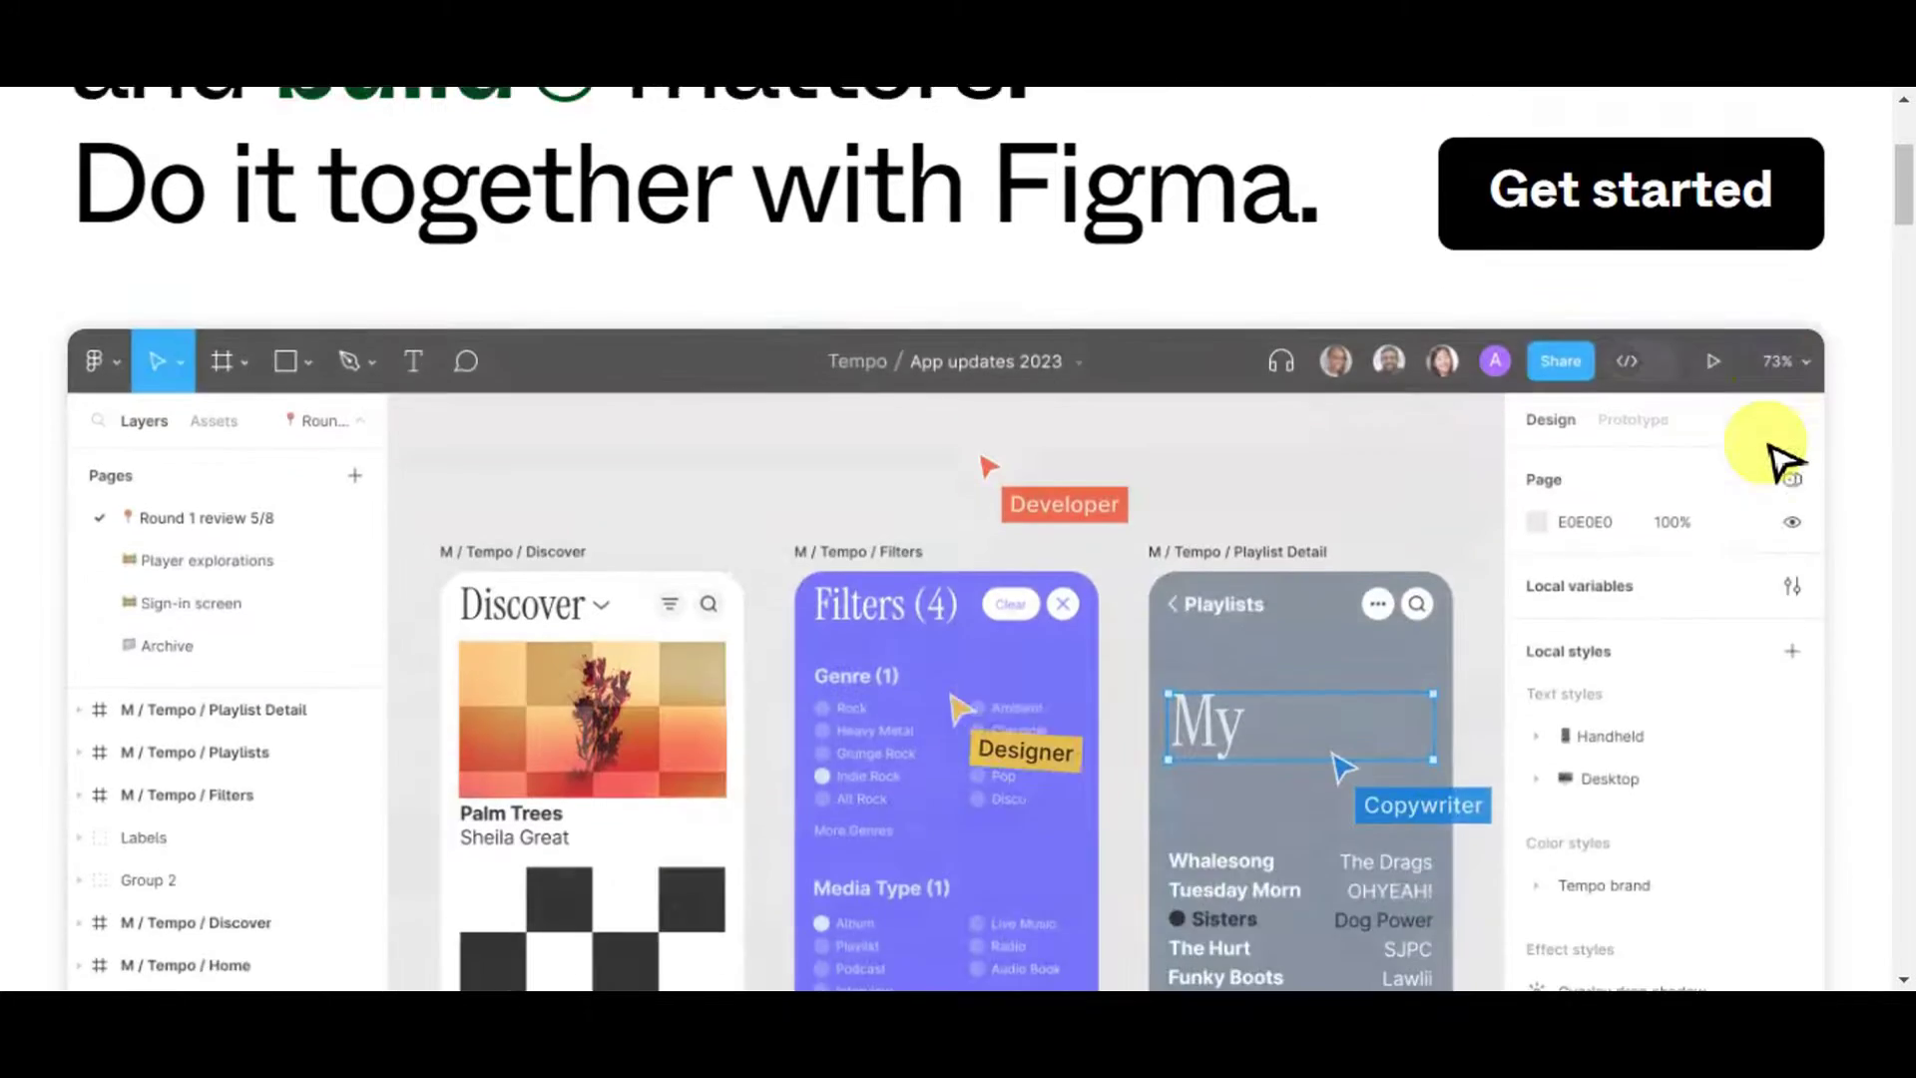
{"action": "scroll", "coordinate": [1786, 461], "scroll_direction": "down", "scroll_amount": 1}
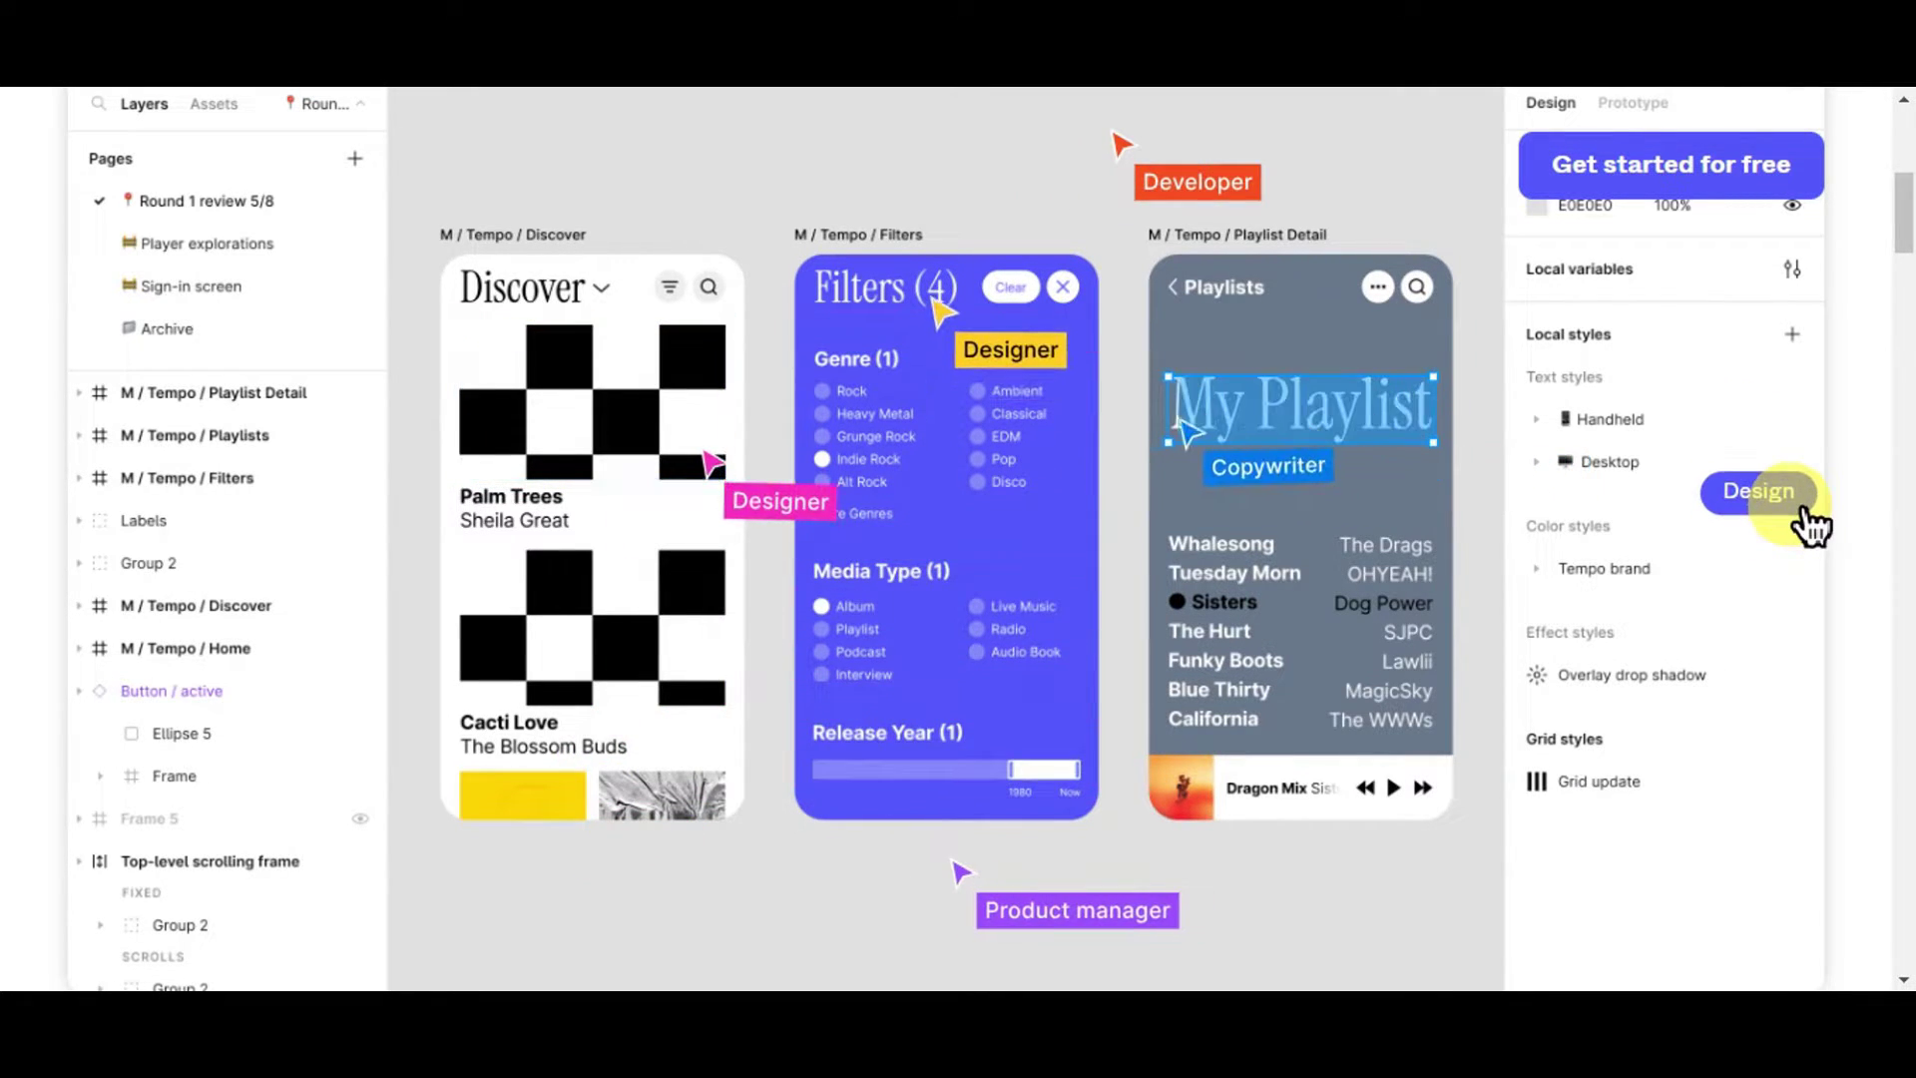
{"action": "scroll", "coordinate": [1812, 524], "scroll_direction": "down", "scroll_amount": 3}
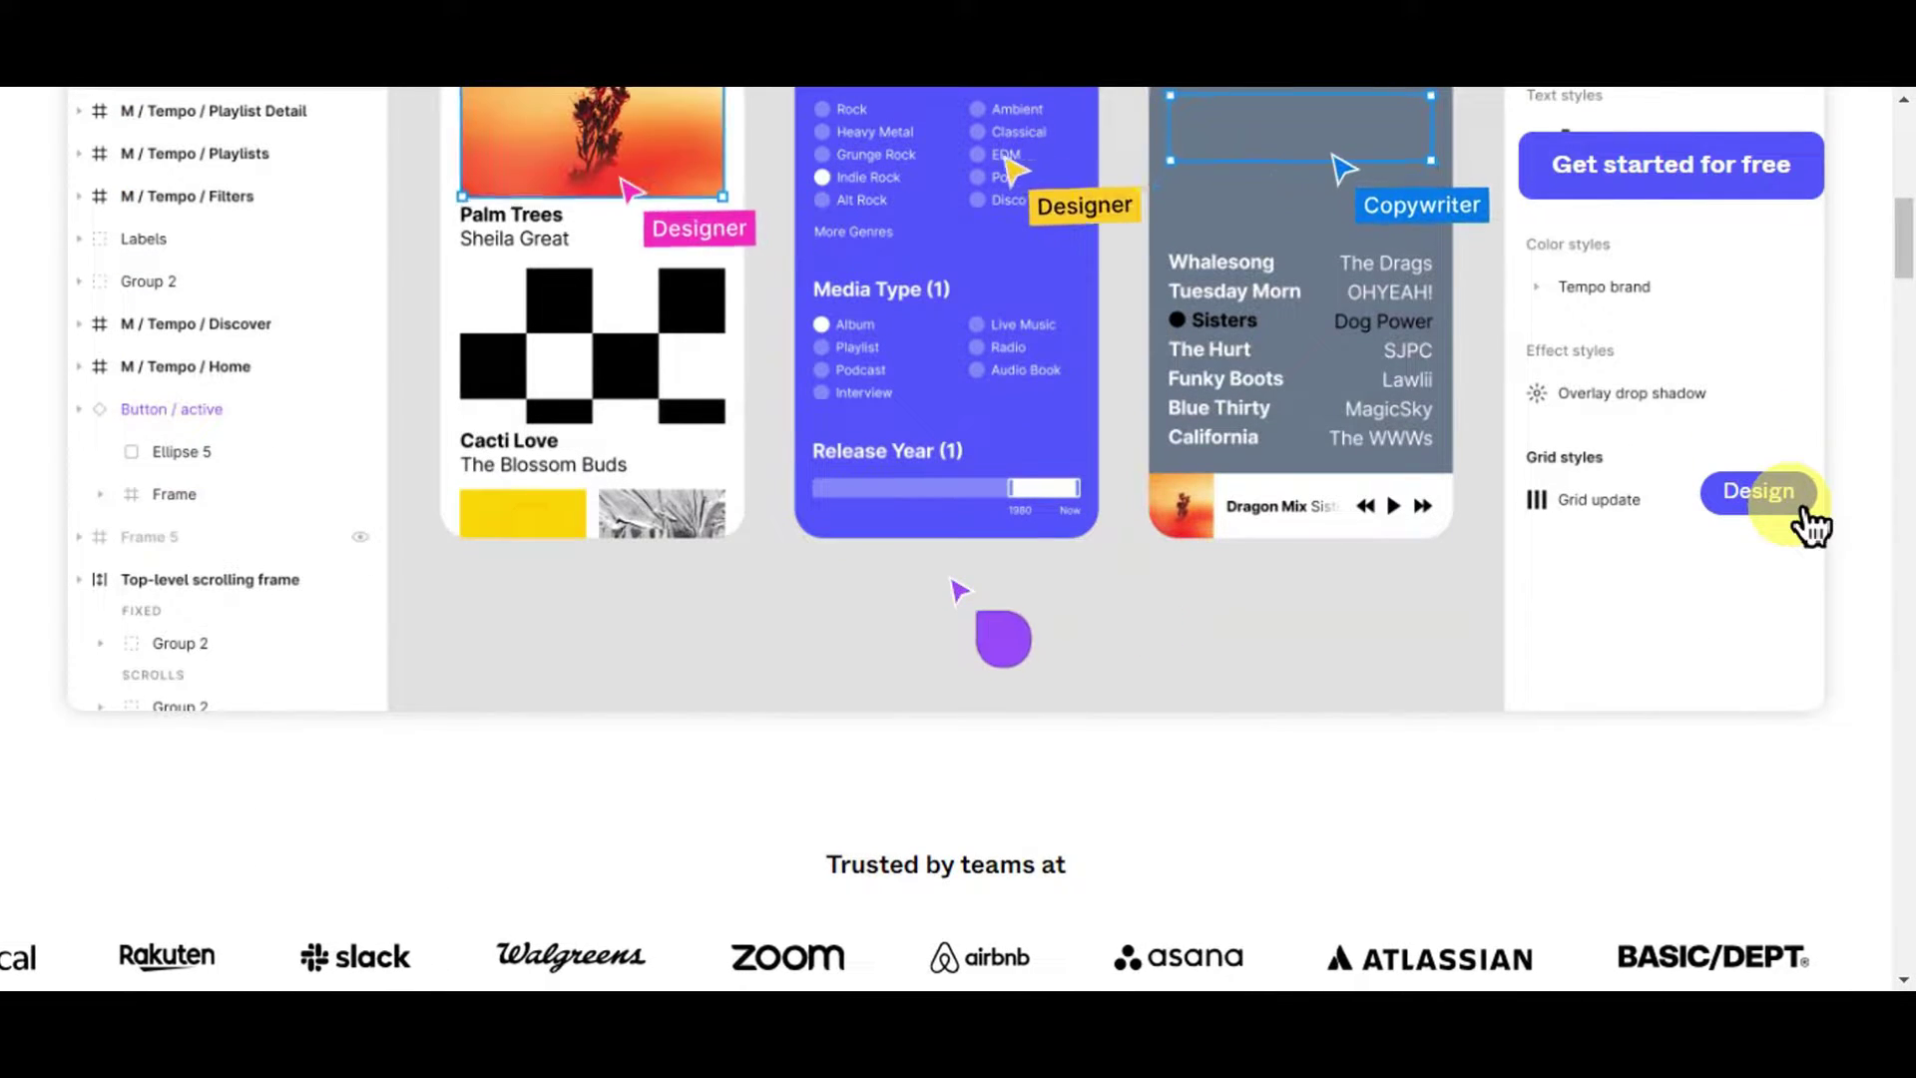
{"action": "scroll", "coordinate": [1805, 526], "scroll_direction": "down", "scroll_amount": 6}
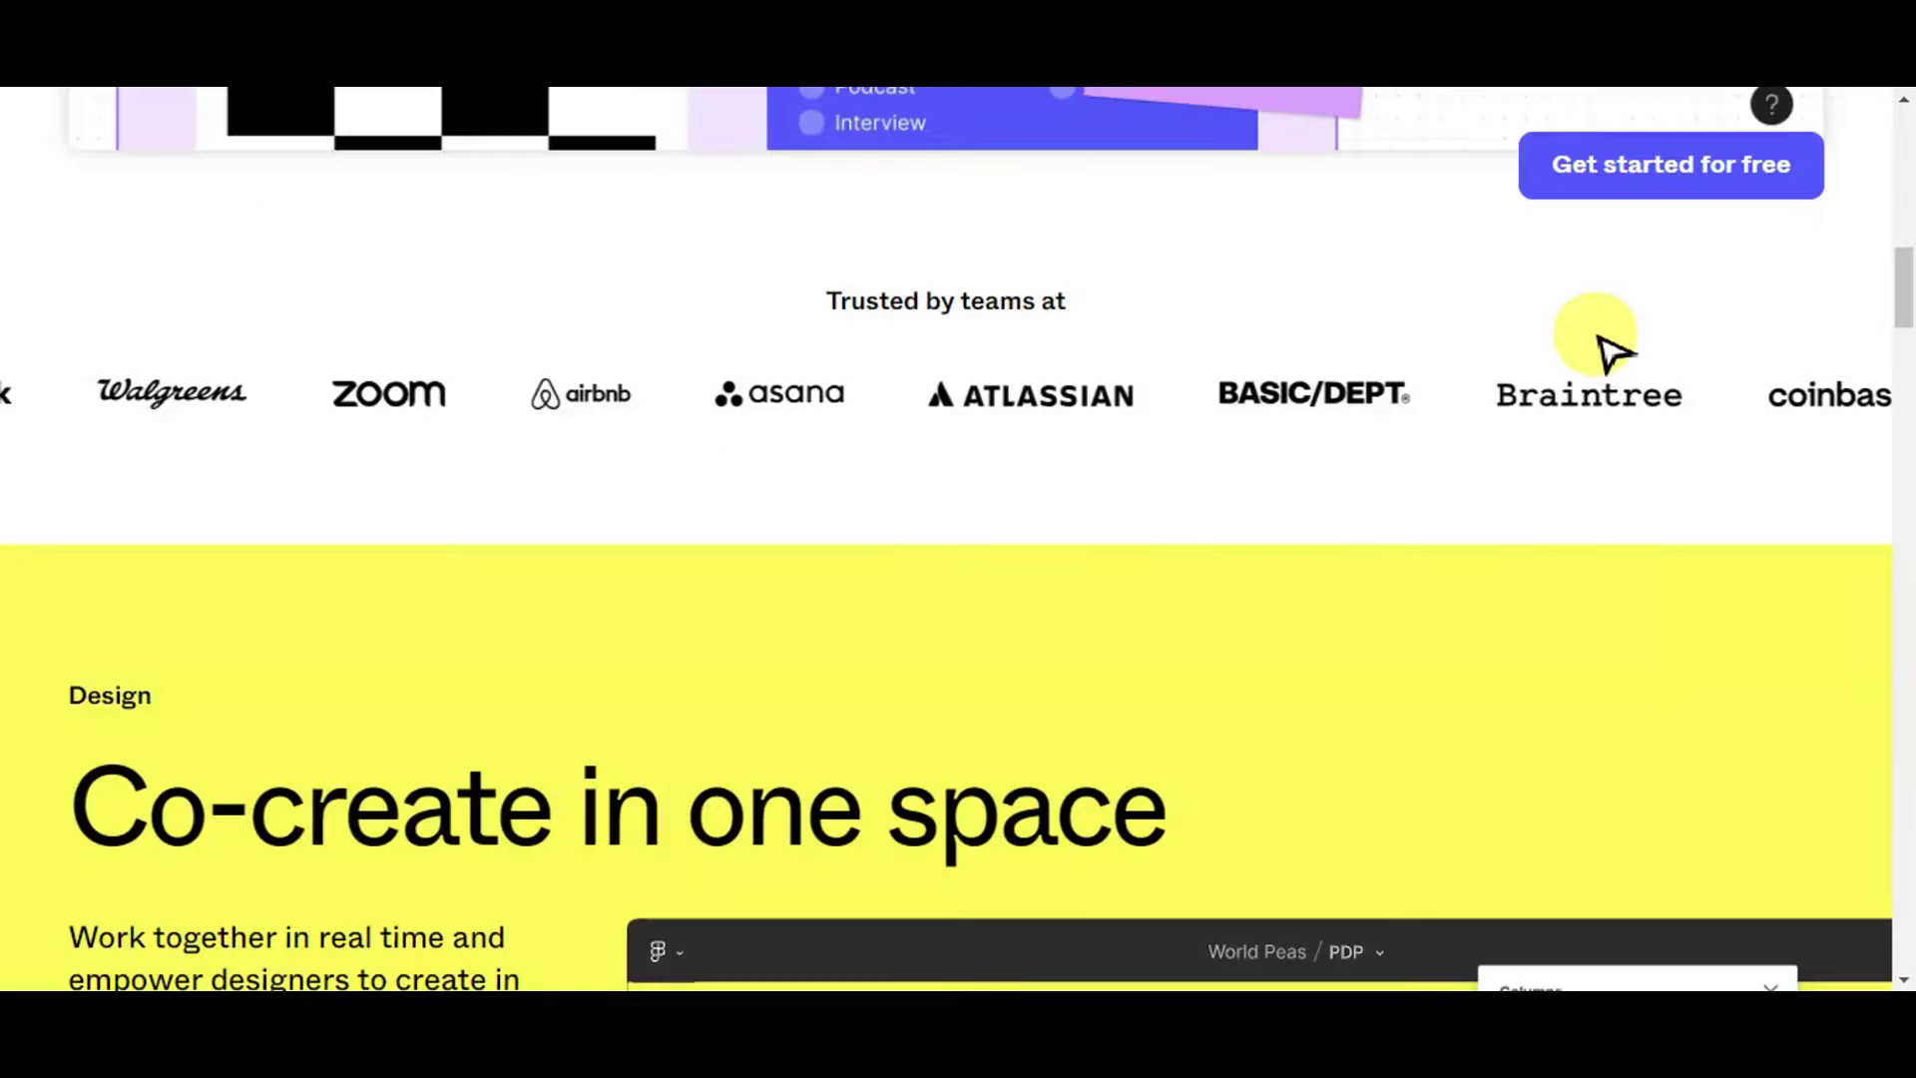
- Scroll through the Prototype, Dev Mode, design systems and FigJam sections to the footer
{"action": "scroll", "coordinate": [1636, 379], "scroll_direction": "down", "scroll_amount": 4}
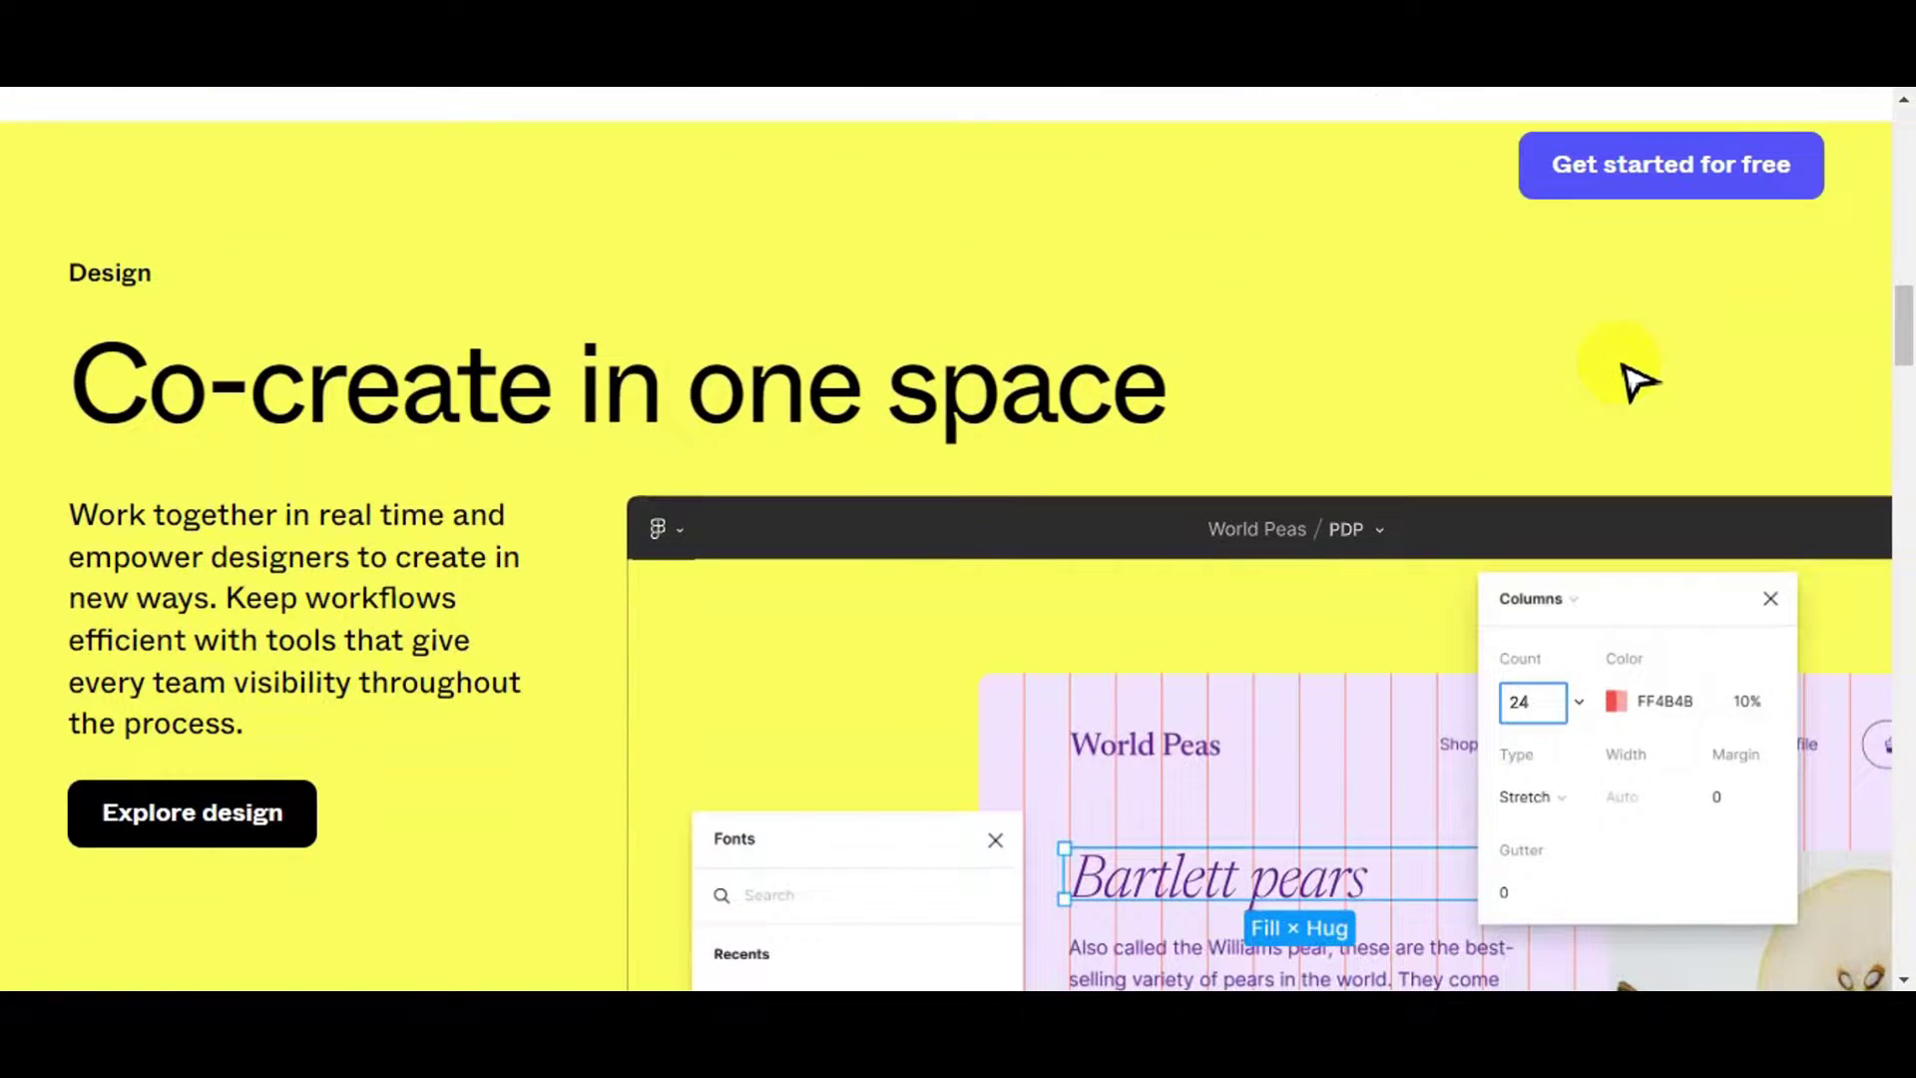
{"action": "scroll", "coordinate": [1617, 376], "scroll_direction": "down", "scroll_amount": 1}
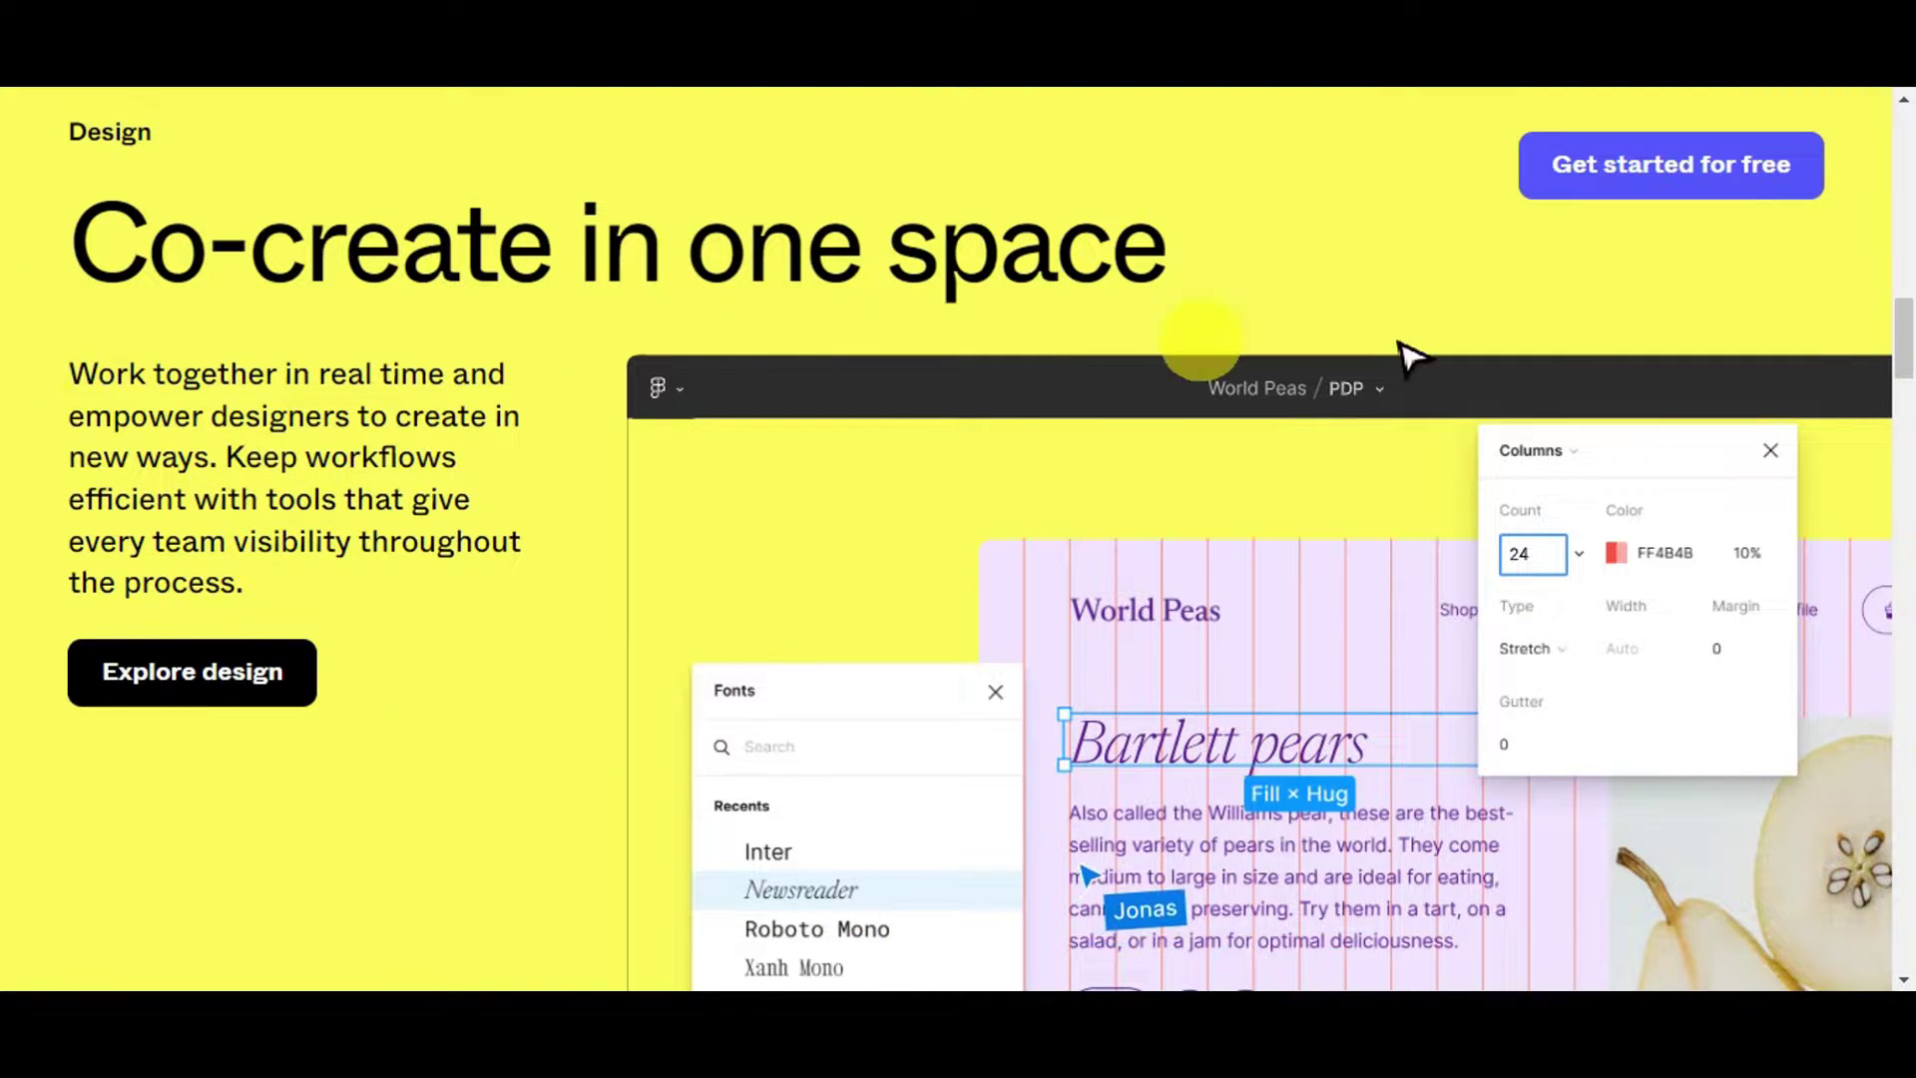
{"action": "scroll", "coordinate": [1761, 324], "scroll_direction": "down", "scroll_amount": 10}
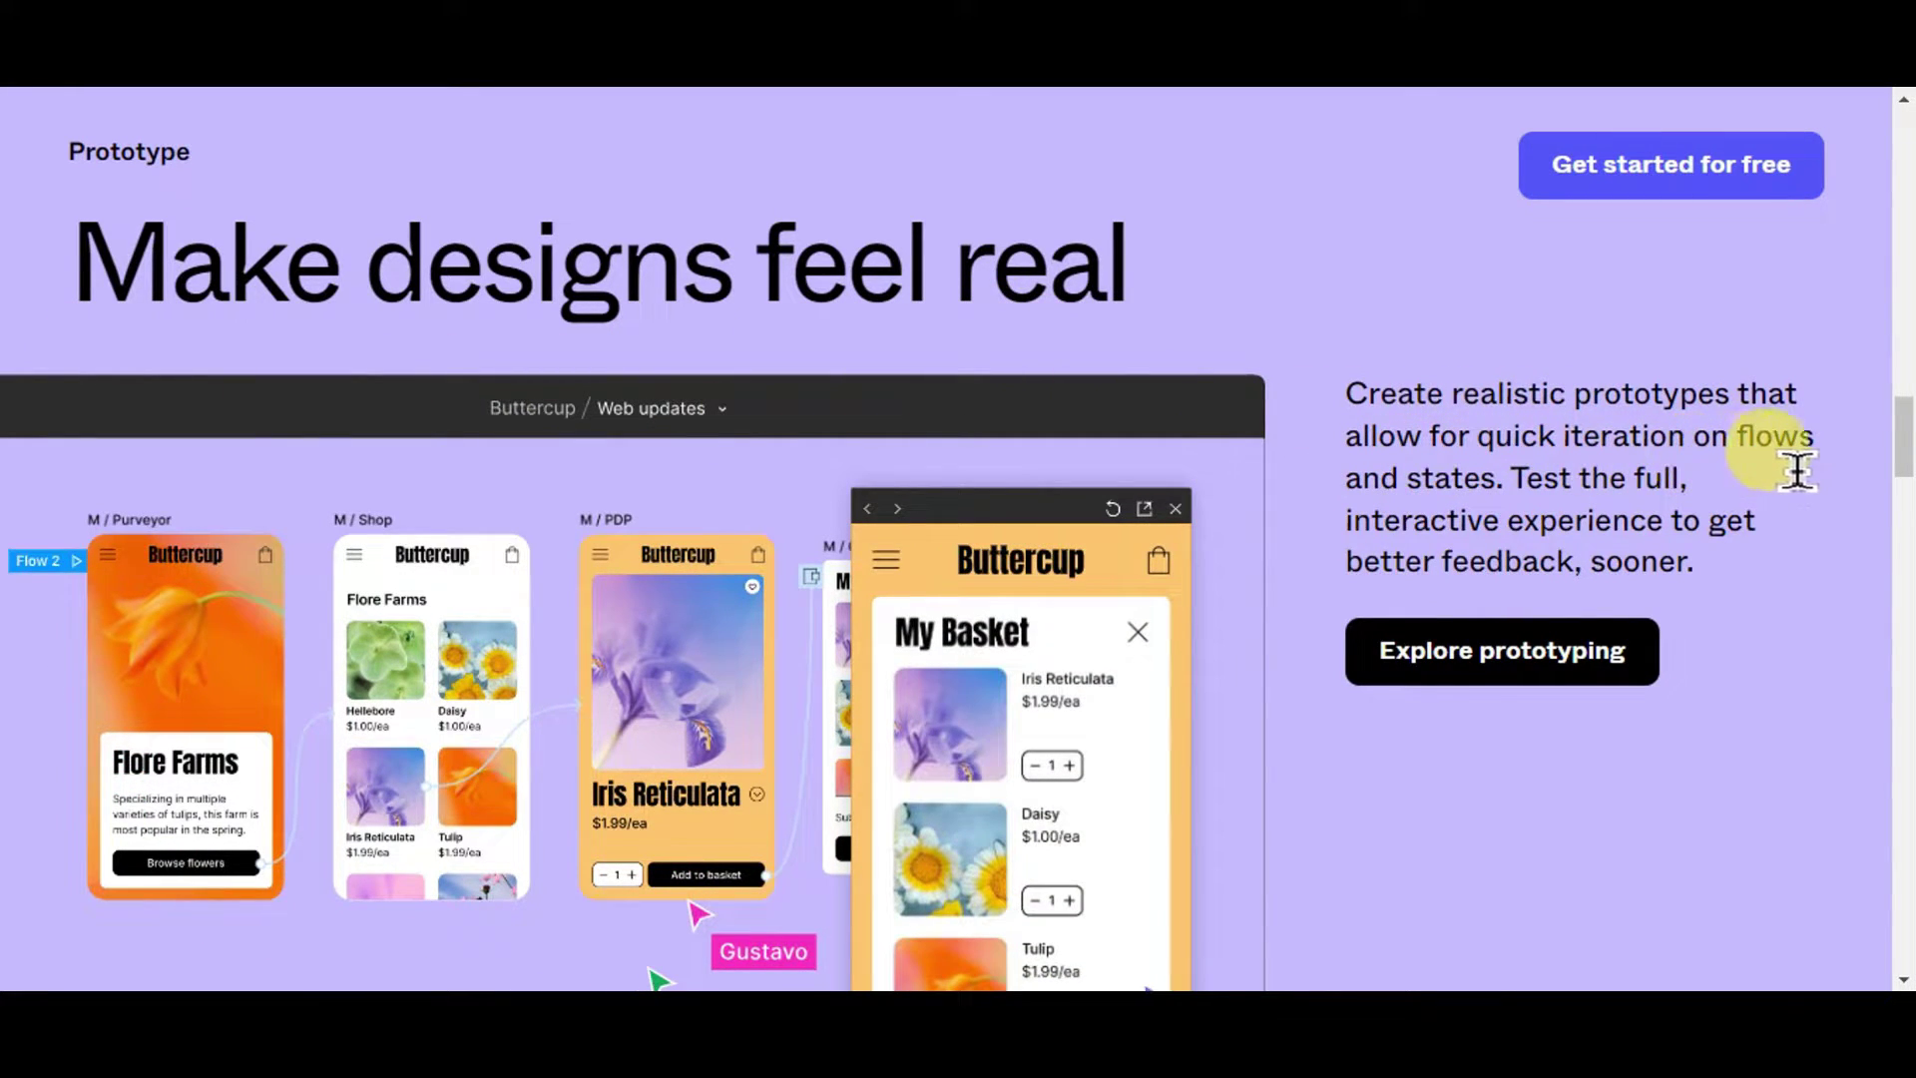
{"action": "scroll", "coordinate": [1779, 489], "scroll_direction": "down", "scroll_amount": 10}
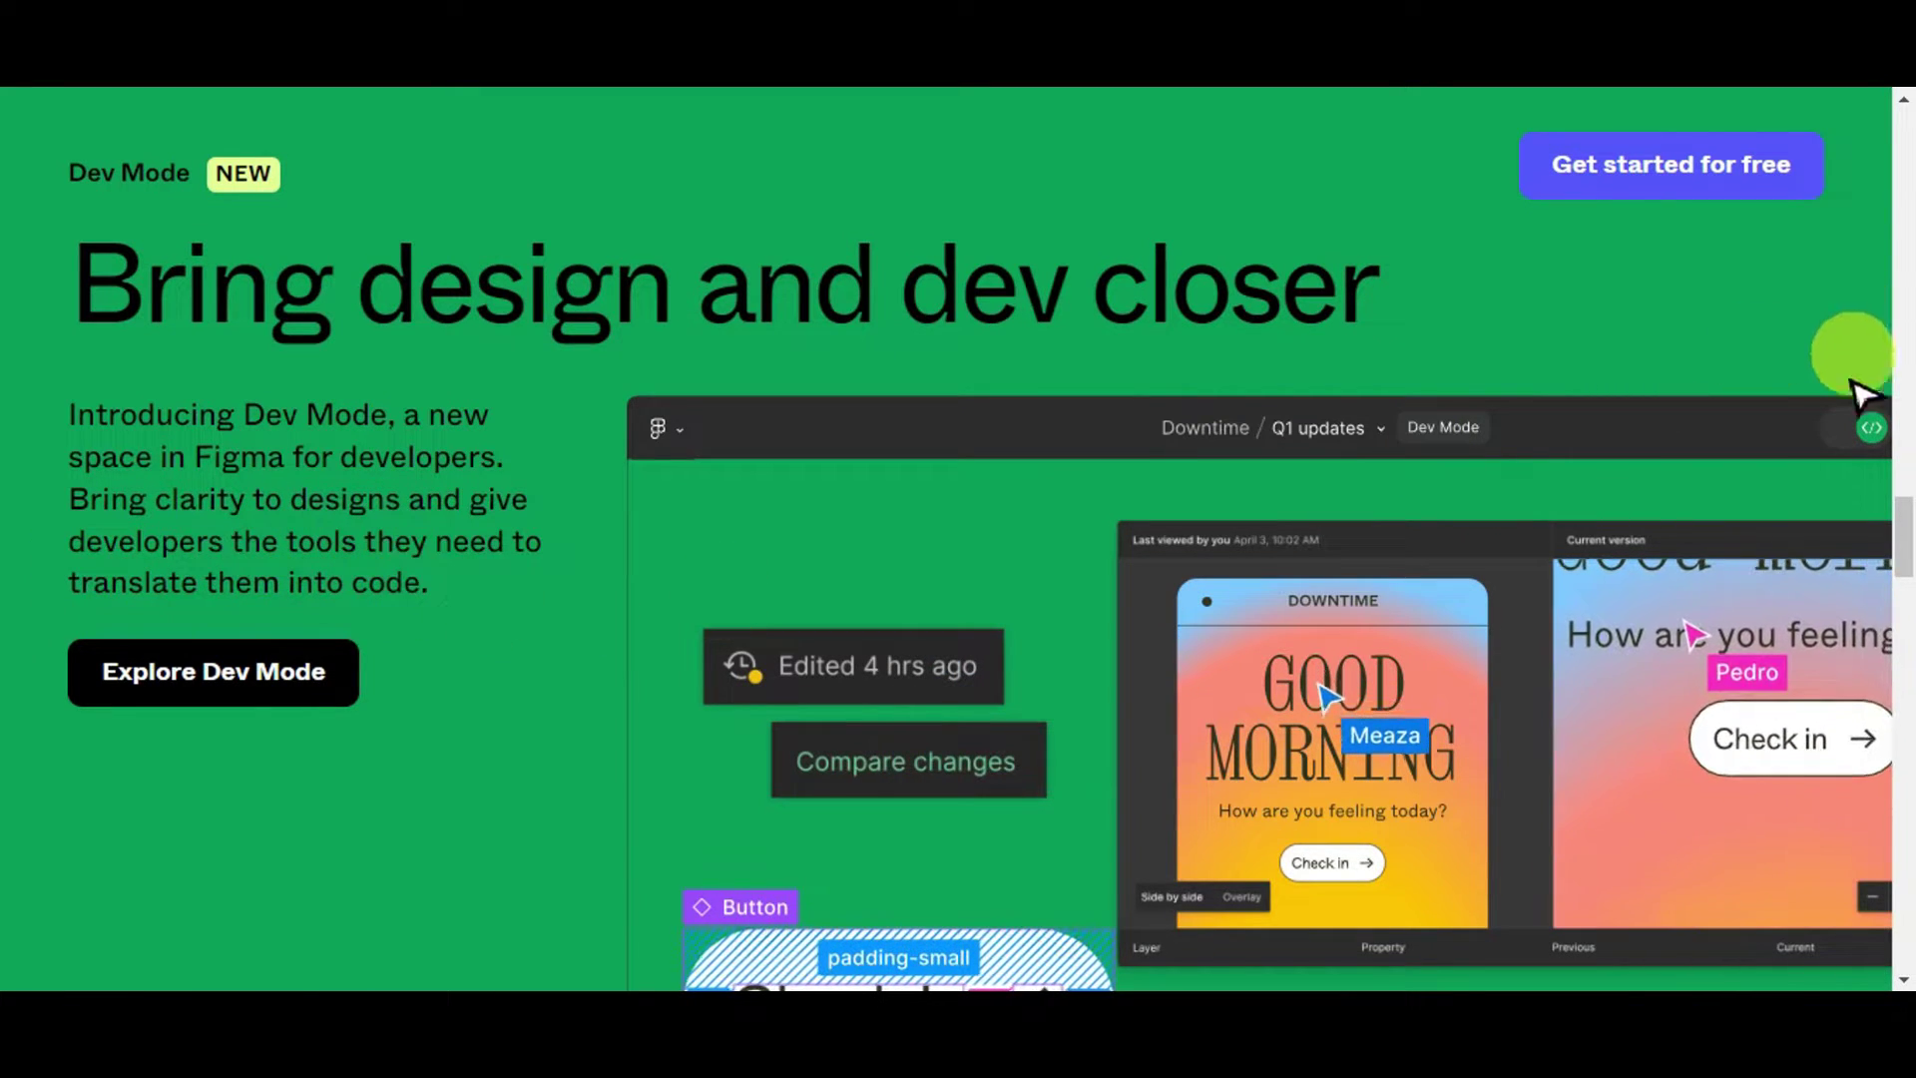
{"action": "scroll", "coordinate": [1816, 439], "scroll_direction": "down", "scroll_amount": 10}
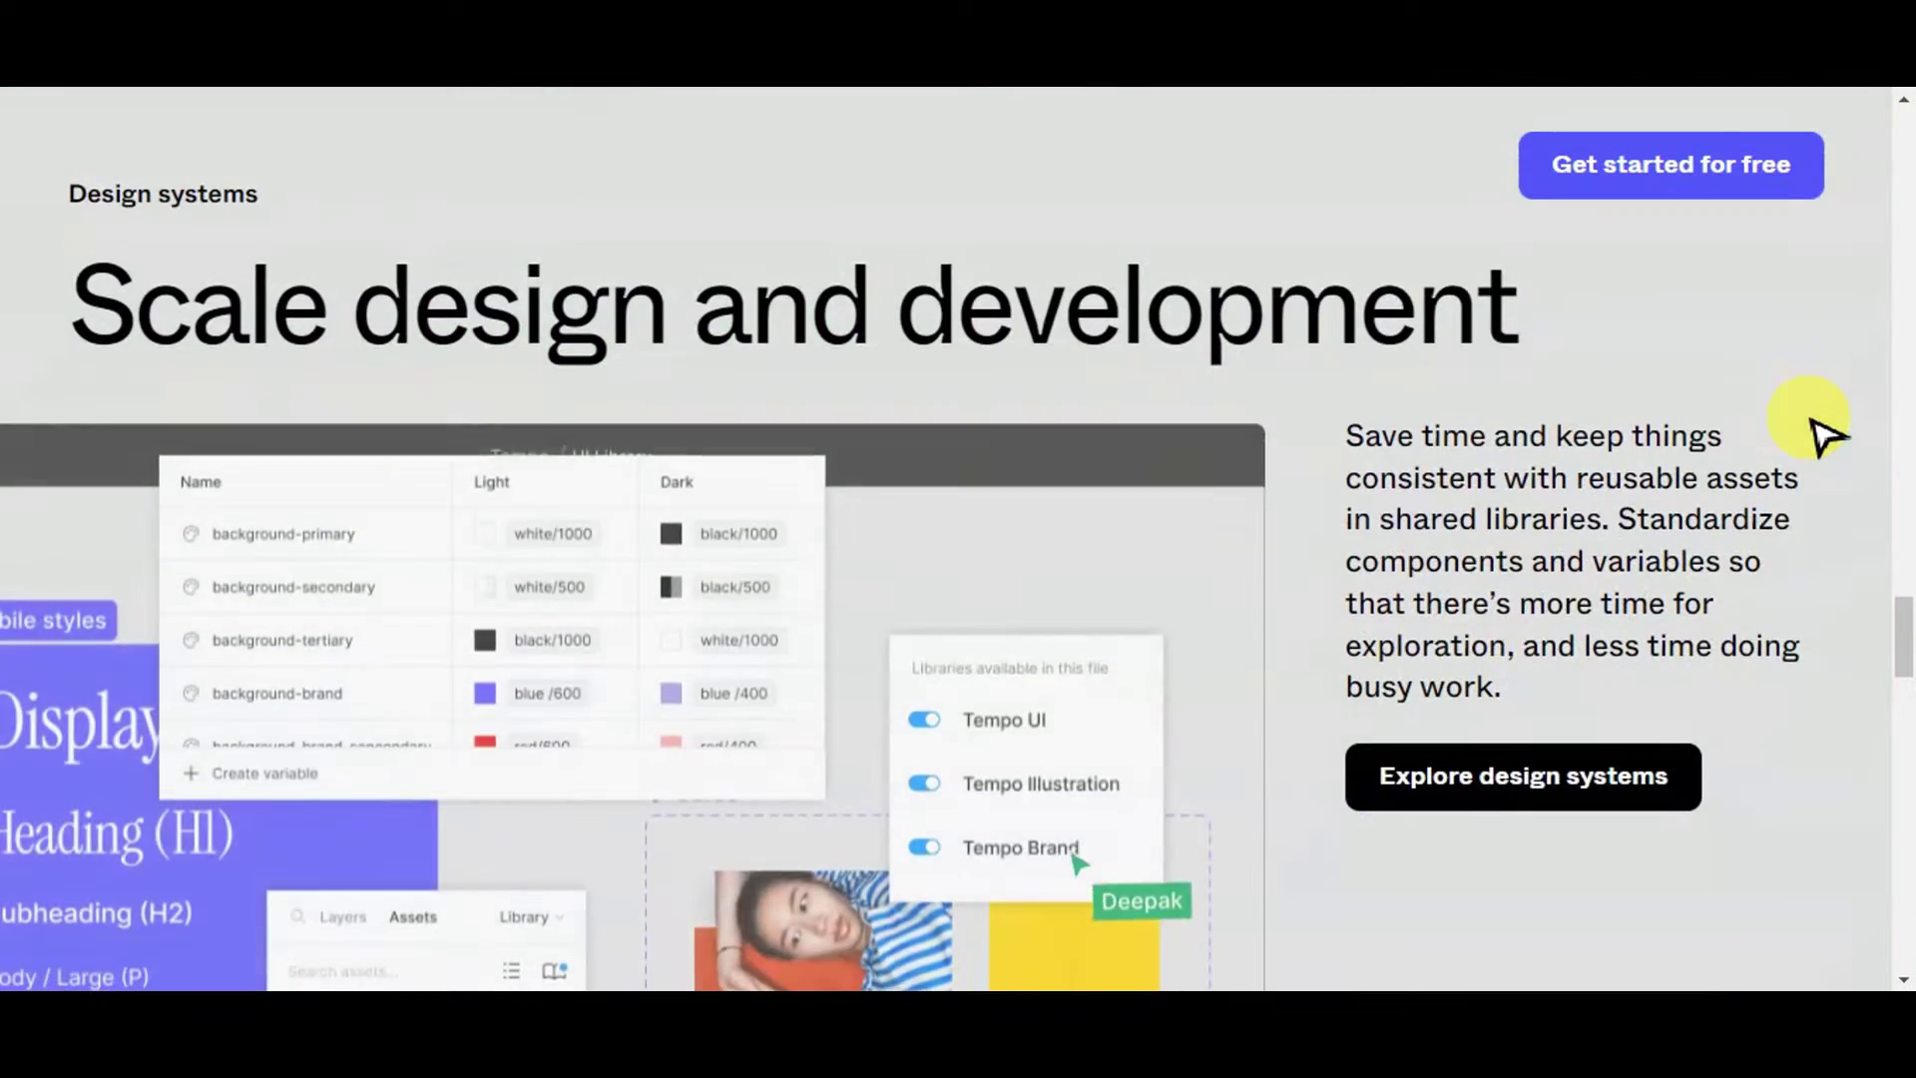
{"action": "scroll", "coordinate": [1616, 385], "scroll_direction": "down", "scroll_amount": 10}
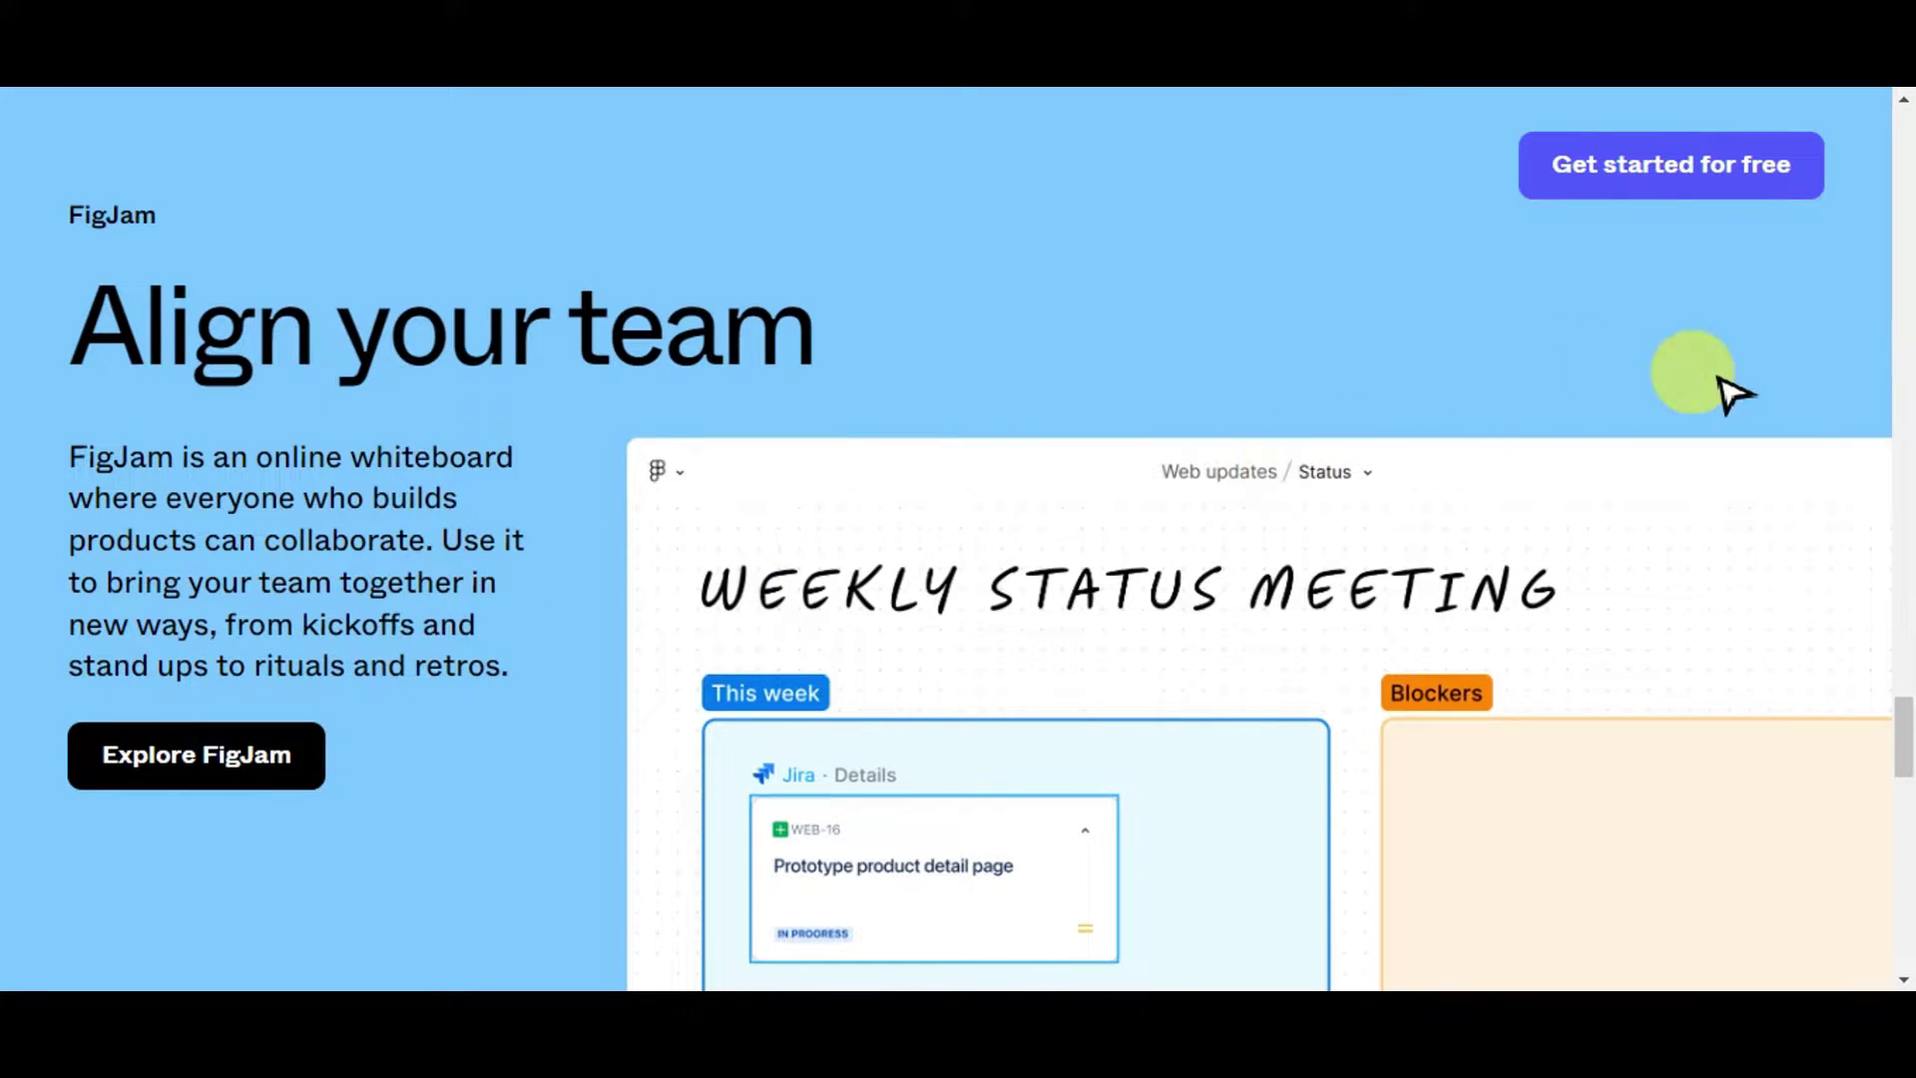
{"action": "scroll", "coordinate": [1791, 366], "scroll_direction": "down", "scroll_amount": 8}
{"action": "scroll", "coordinate": [1788, 359], "scroll_direction": "down", "scroll_amount": 1}
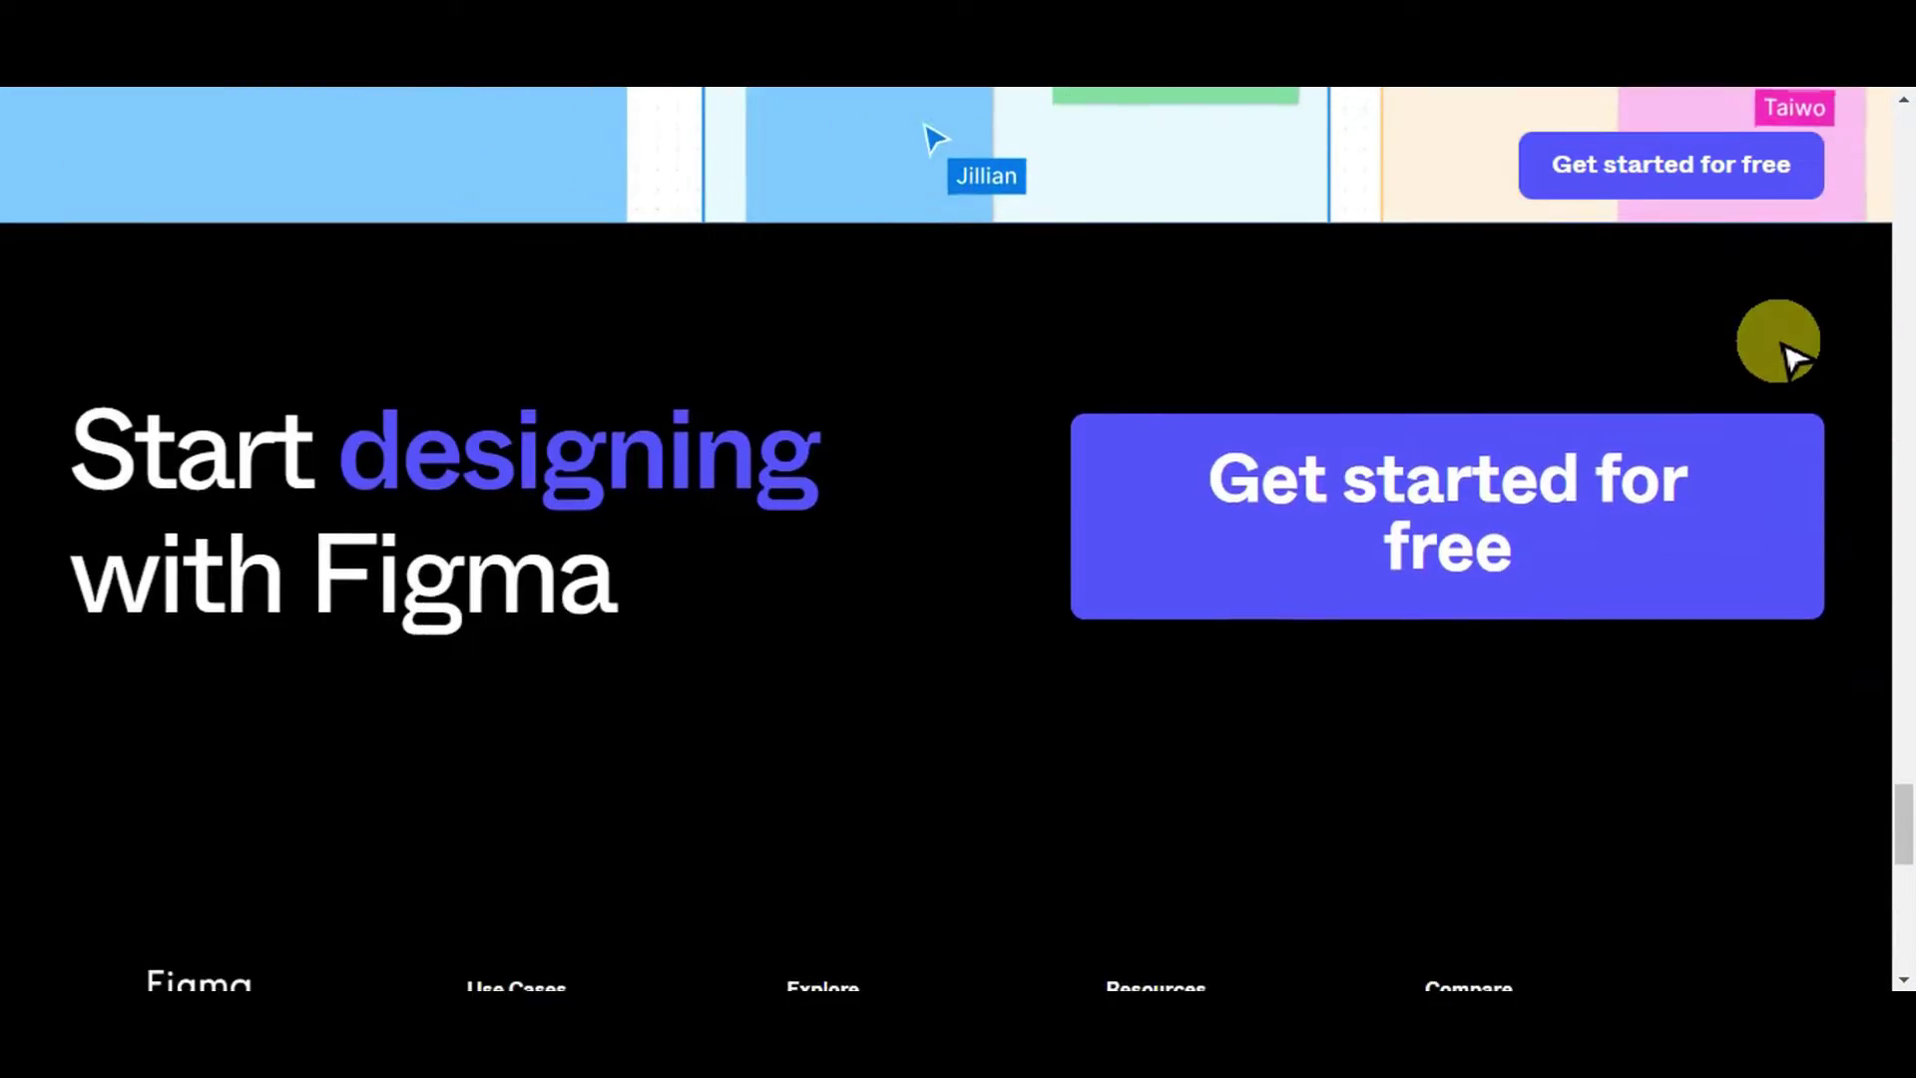
{"action": "scroll", "coordinate": [1792, 361], "scroll_direction": "down", "scroll_amount": 1}
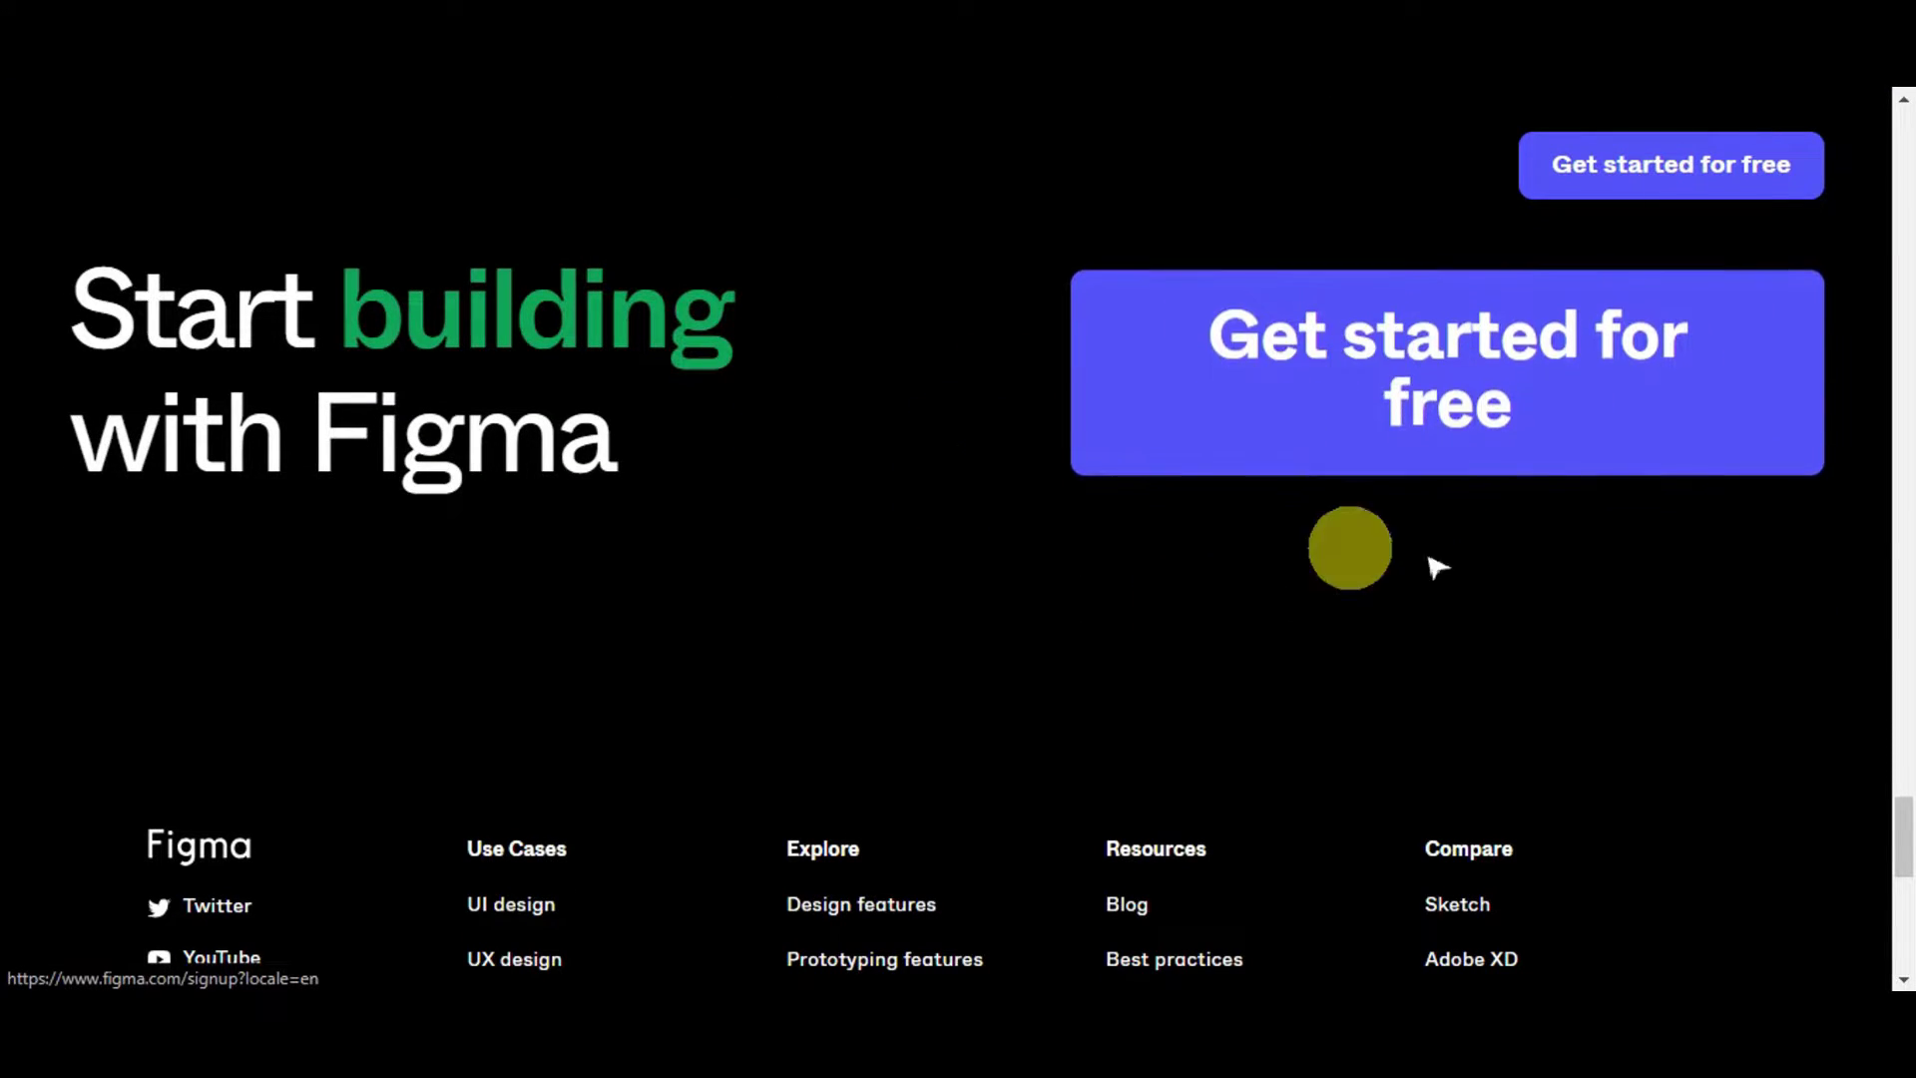
- Start a free account from 'Get started for free' and continue with Google
{"action": "left_click", "coordinate": [1648, 431]}
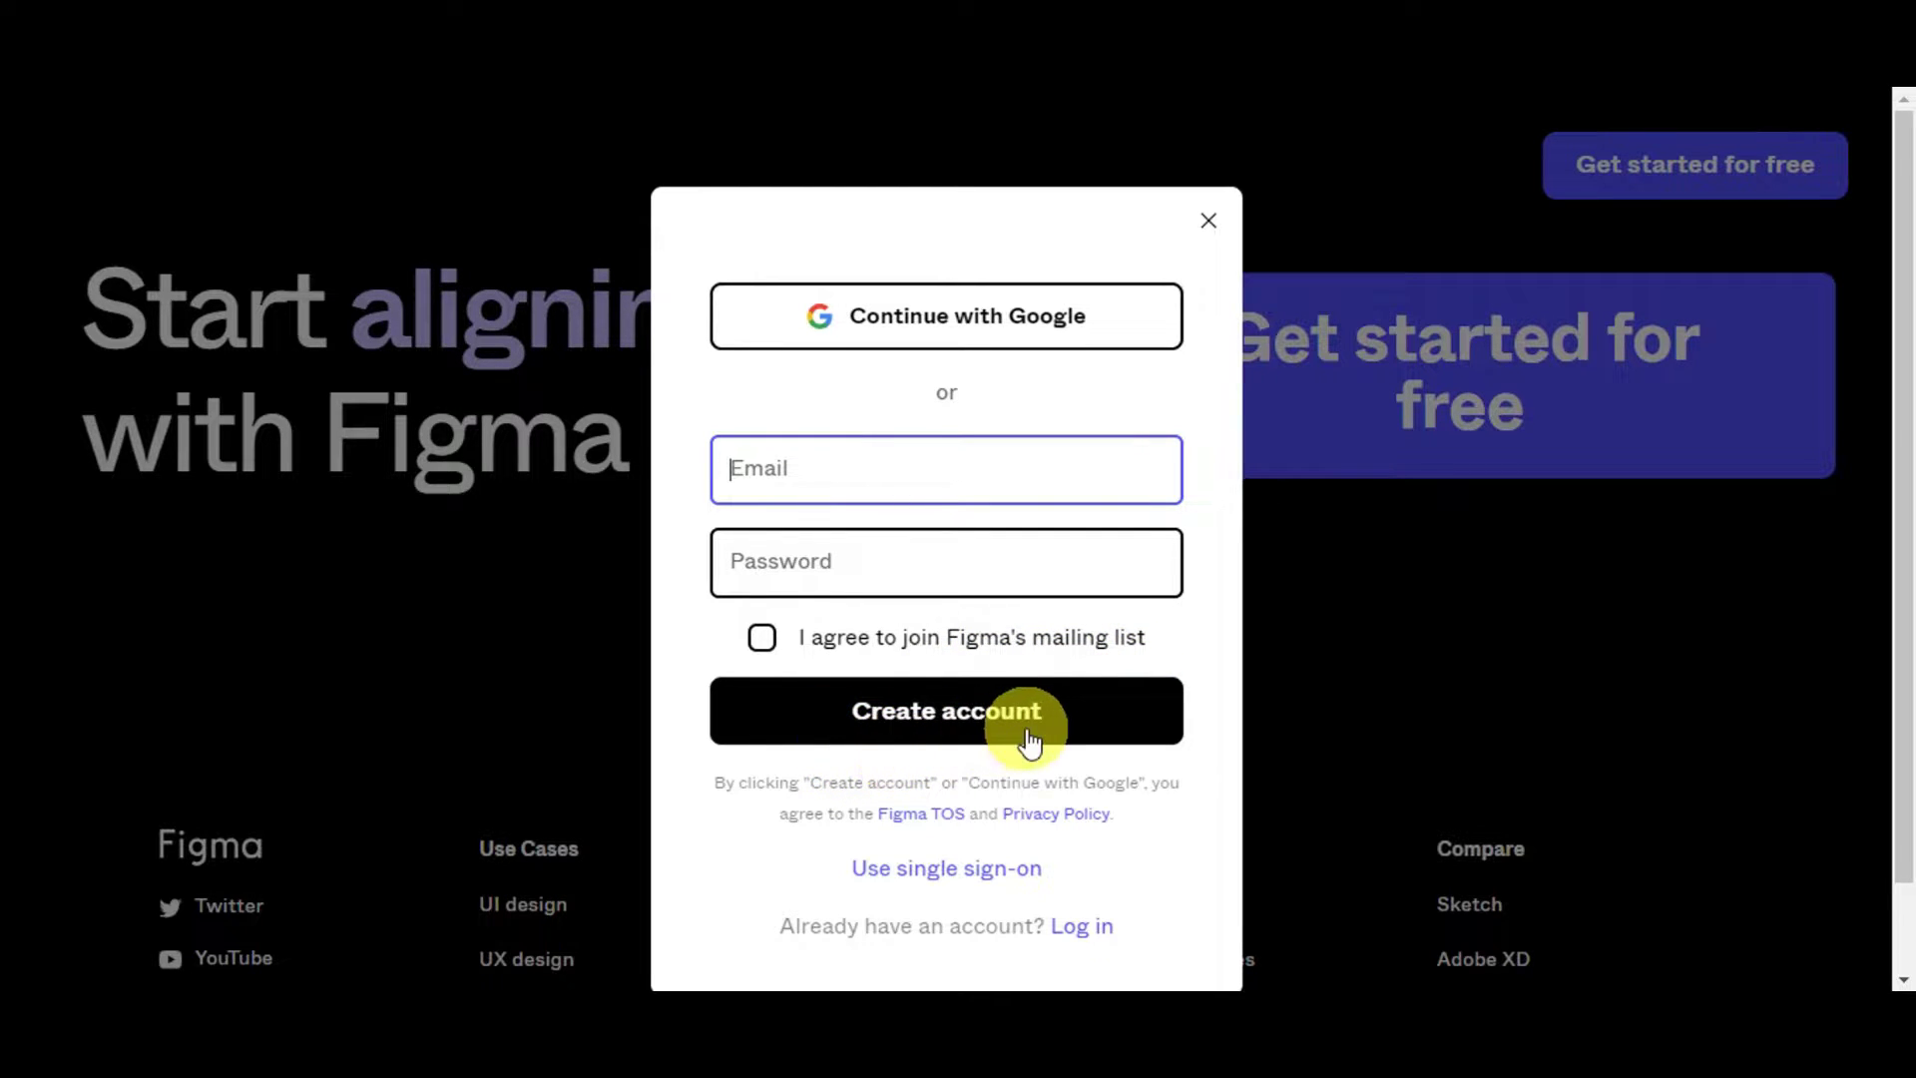
{"action": "scroll", "coordinate": [1060, 620], "scroll_direction": "down", "scroll_amount": 1}
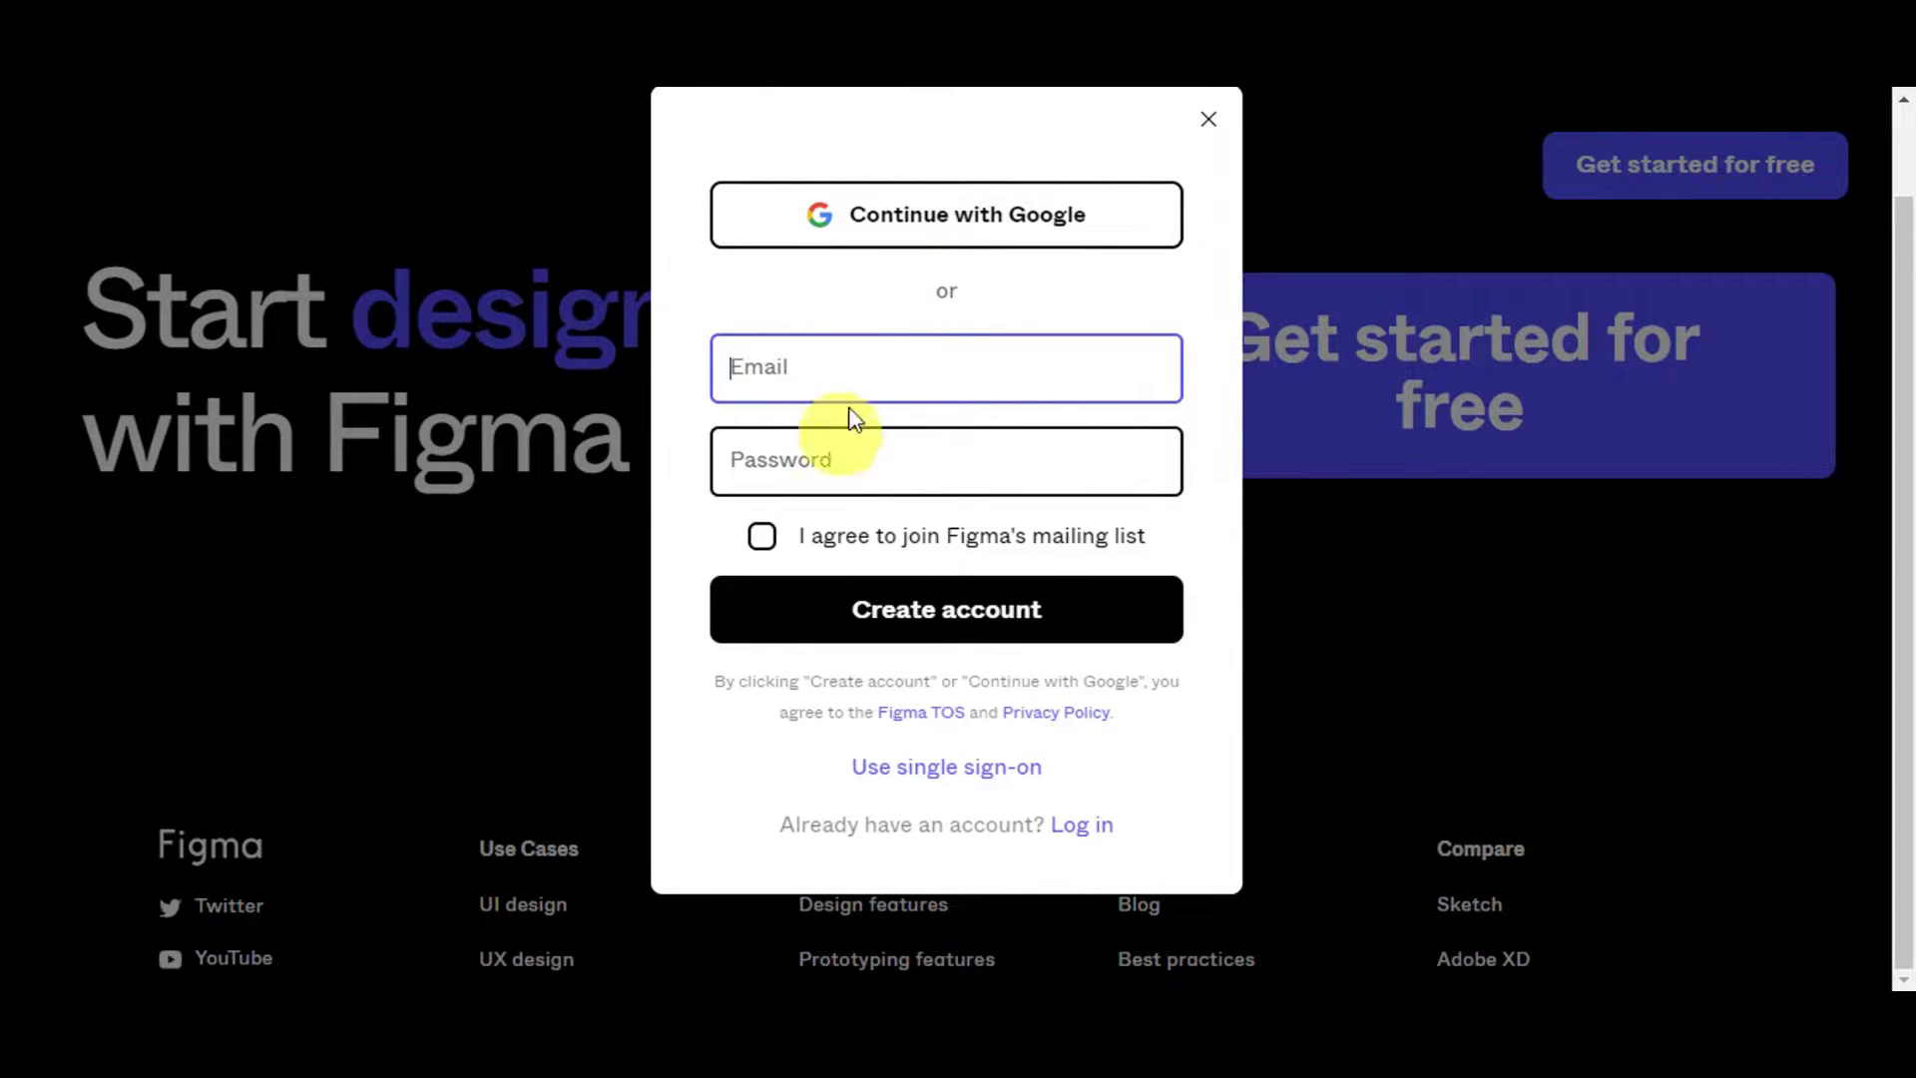
{"action": "left_click", "coordinate": [942, 232]}
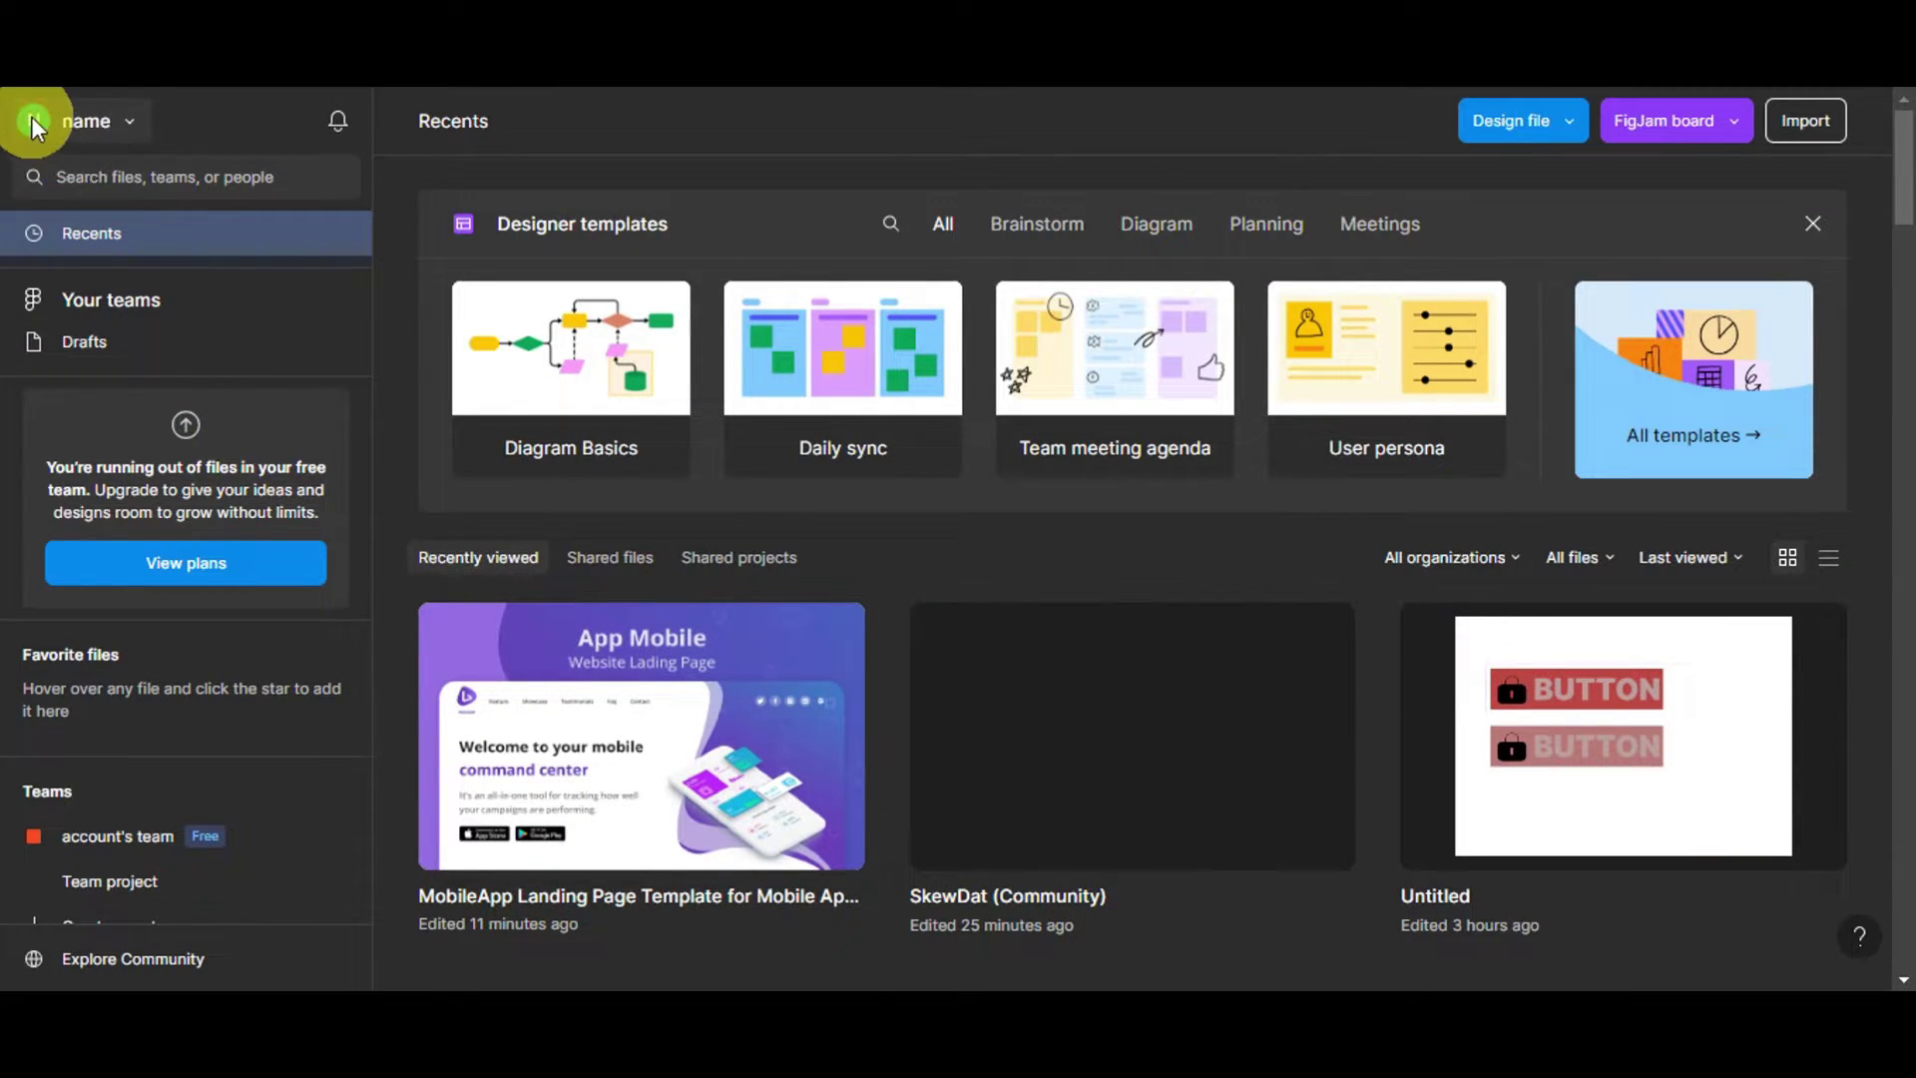
{"action": "left_click", "coordinate": [129, 117]}
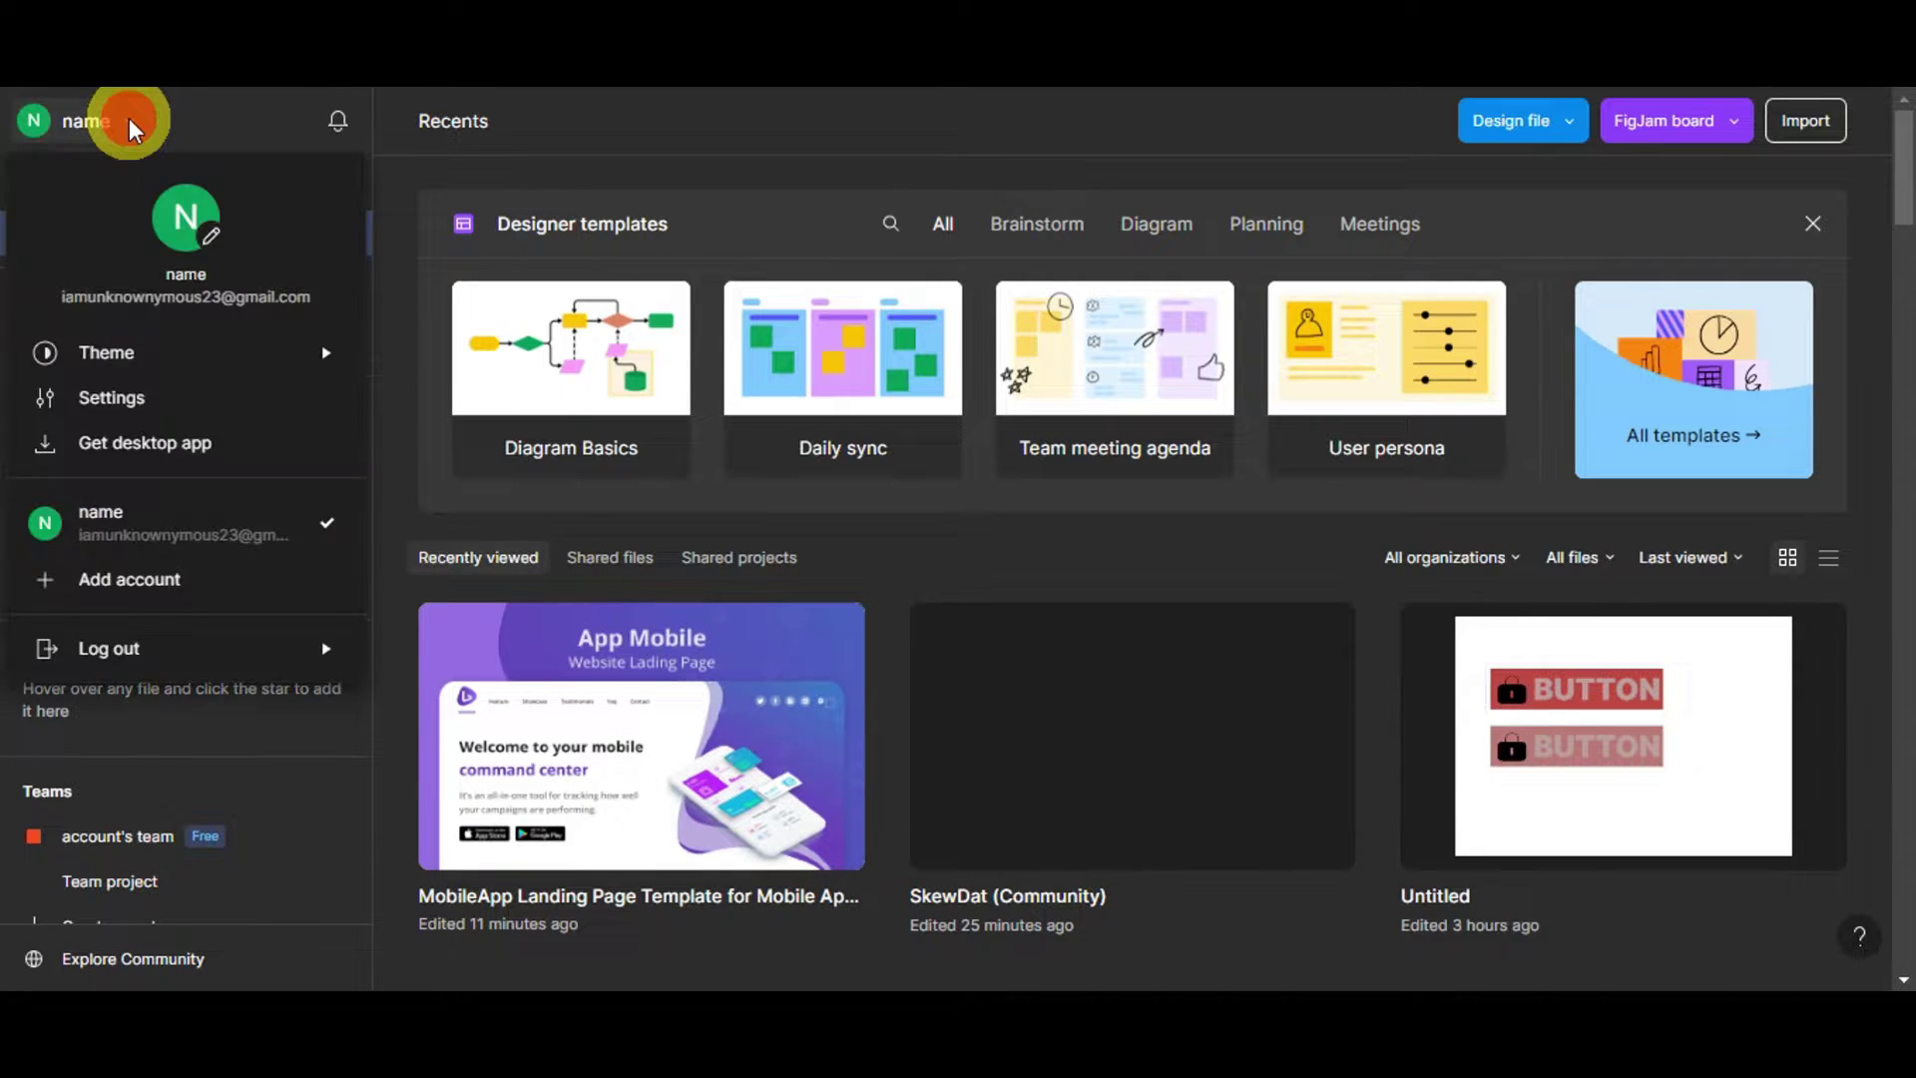
{"action": "mouse_move", "coordinate": [274, 349]}
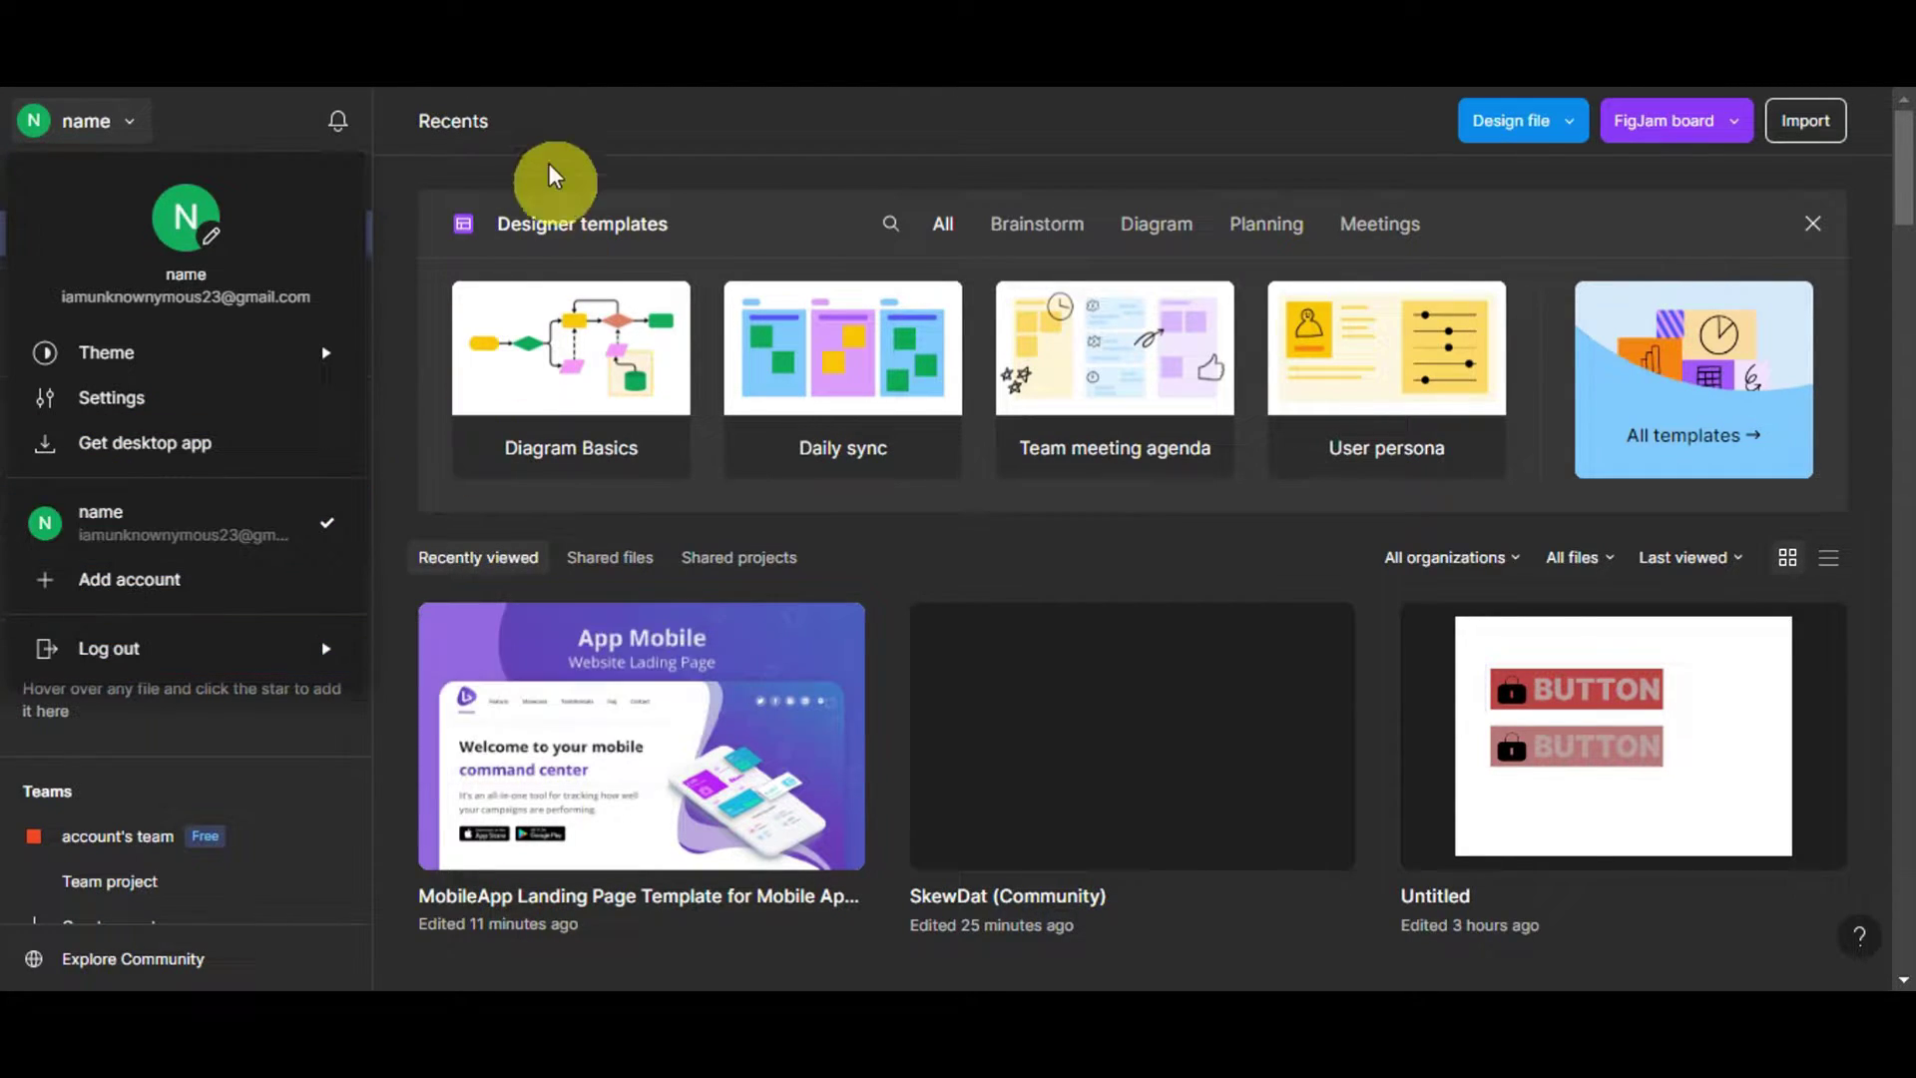
{"action": "left_click", "coordinate": [429, 186]}
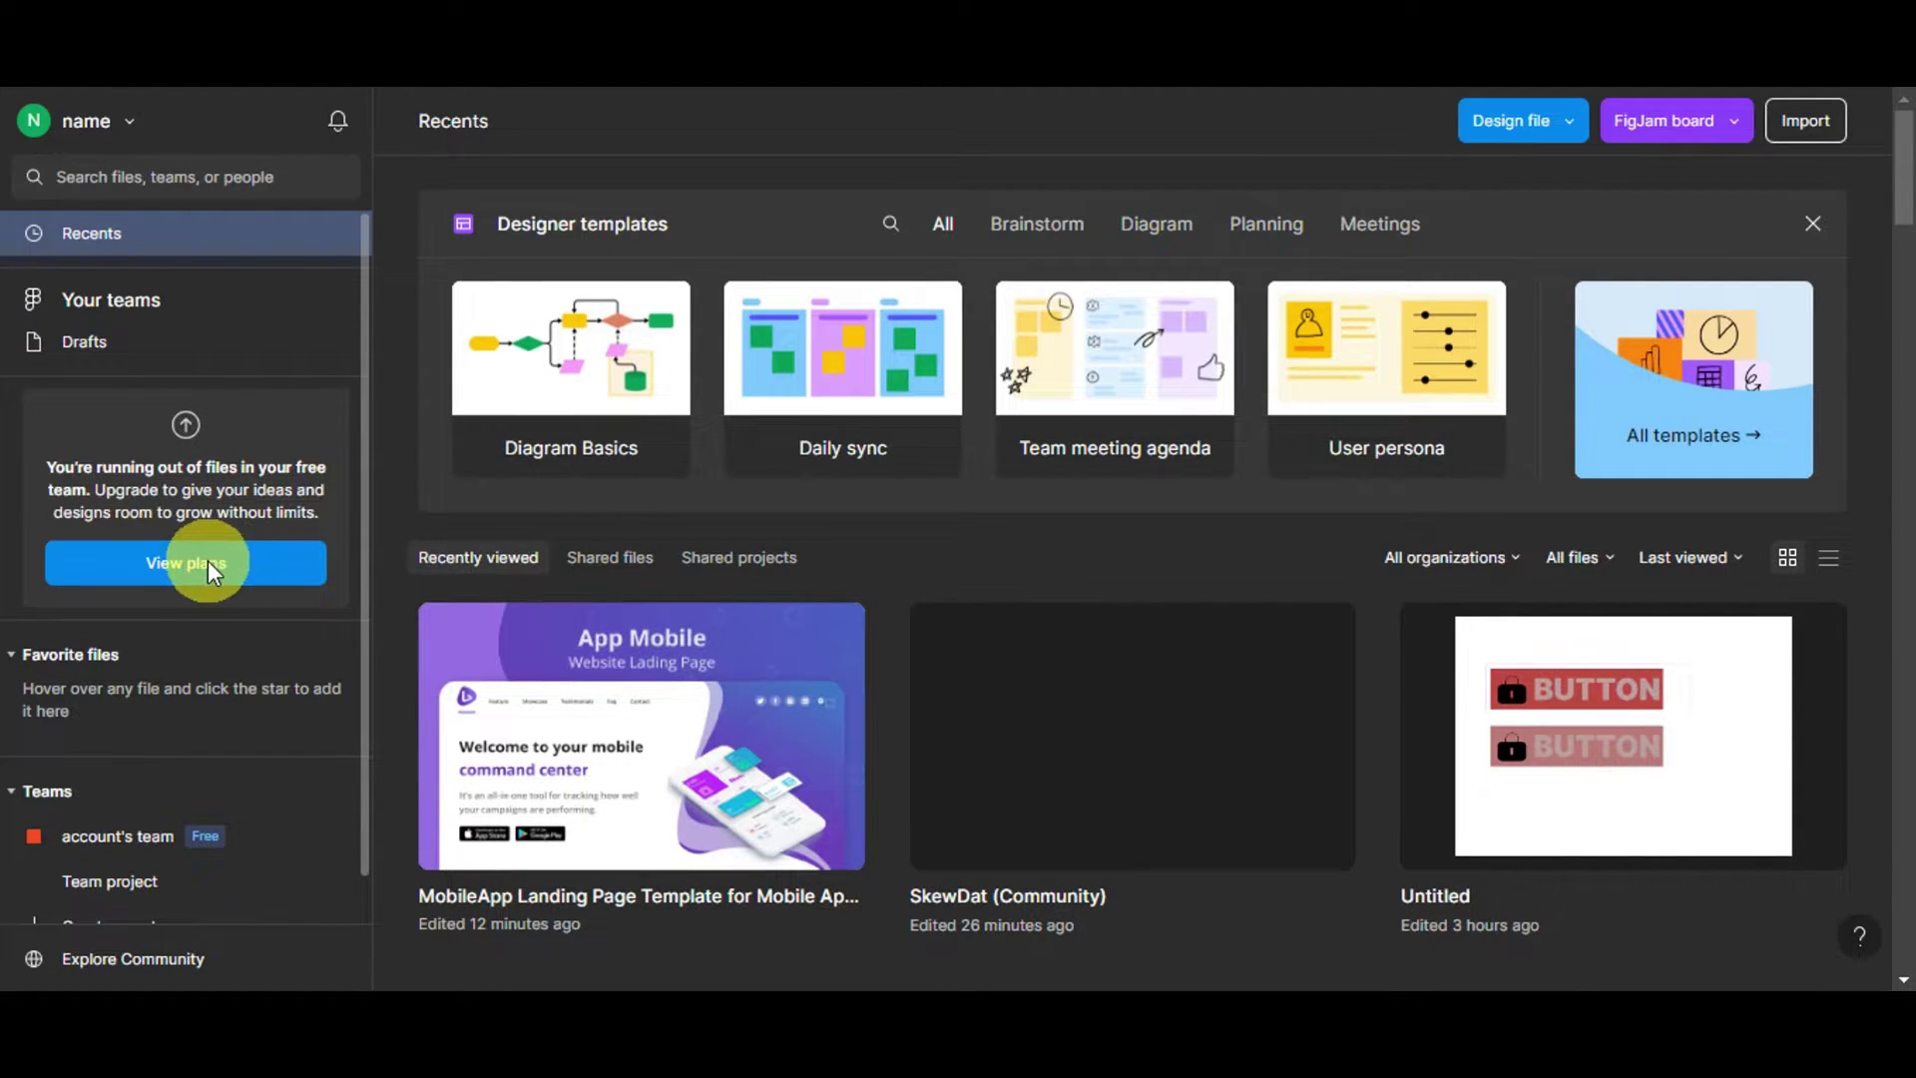
{"action": "left_click", "coordinate": [278, 566]}
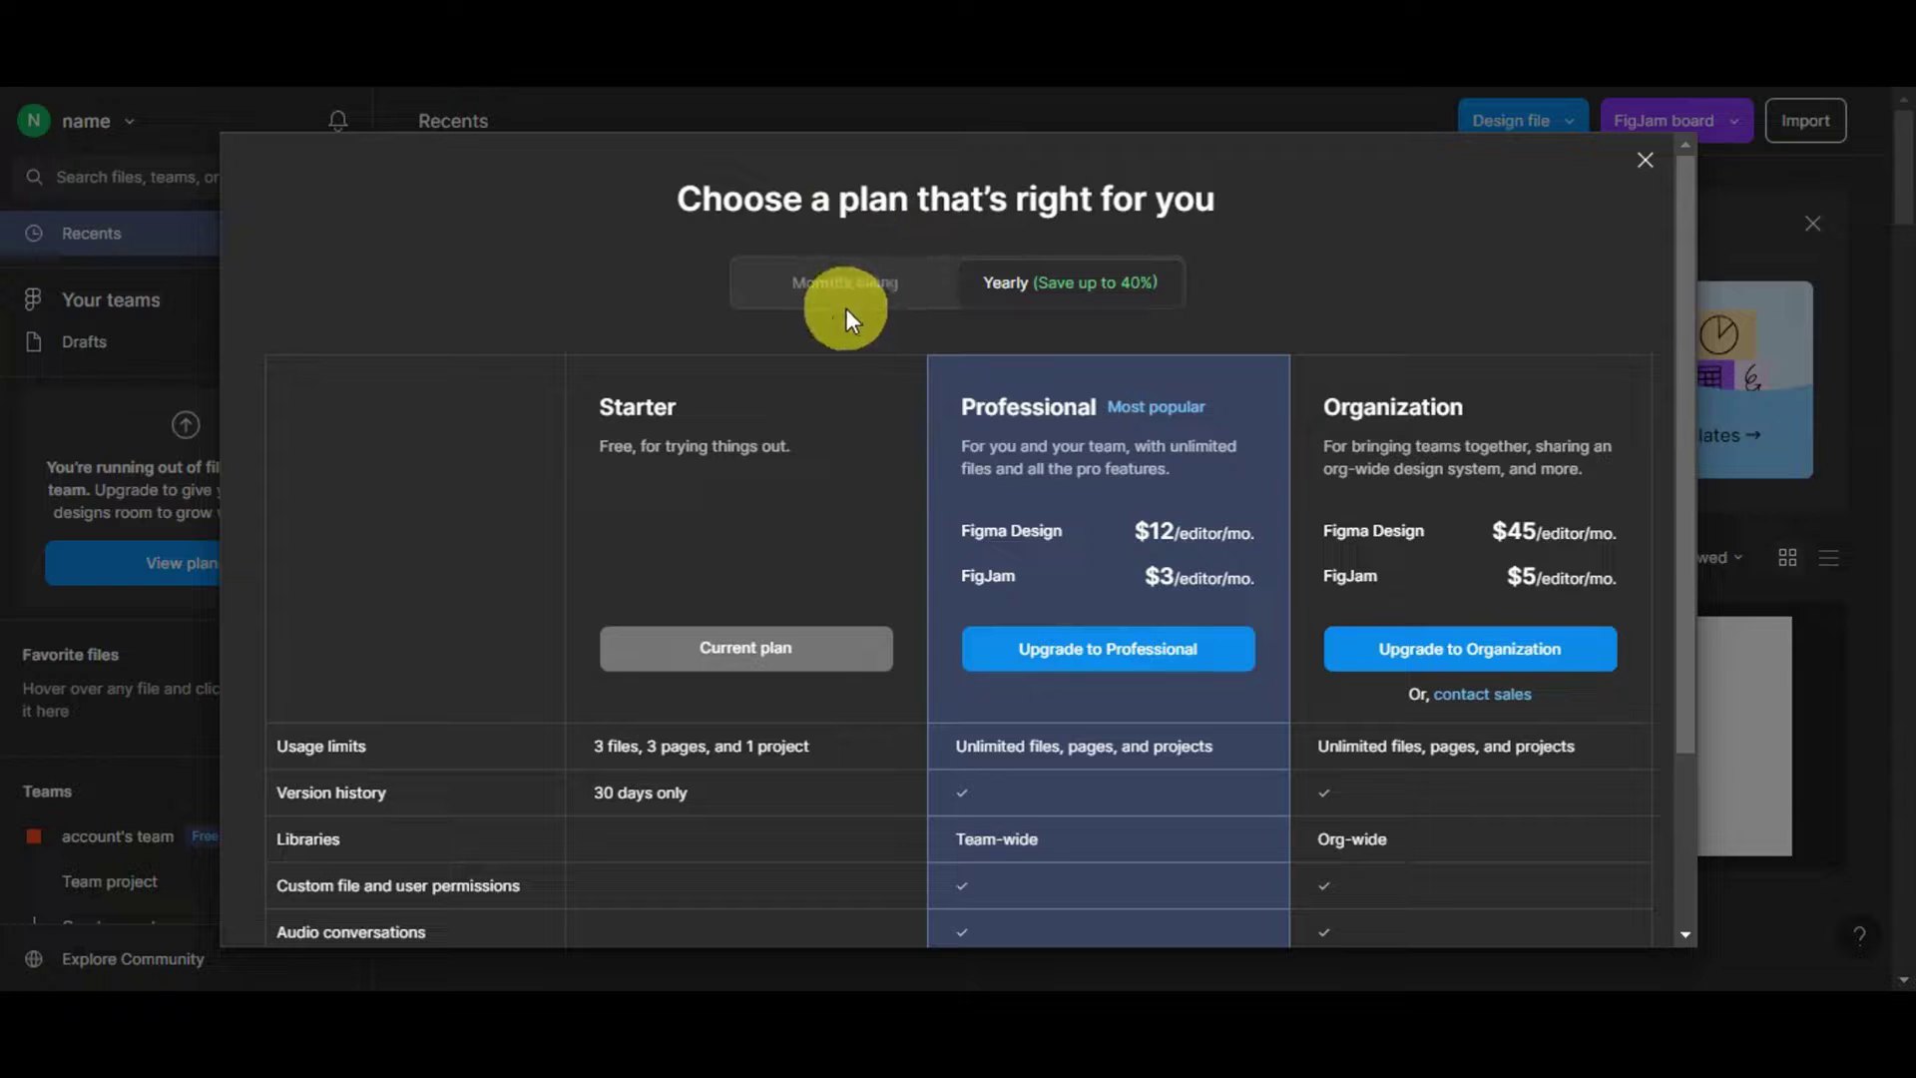
{"action": "scroll", "coordinate": [1361, 284], "scroll_direction": "down", "scroll_amount": 2}
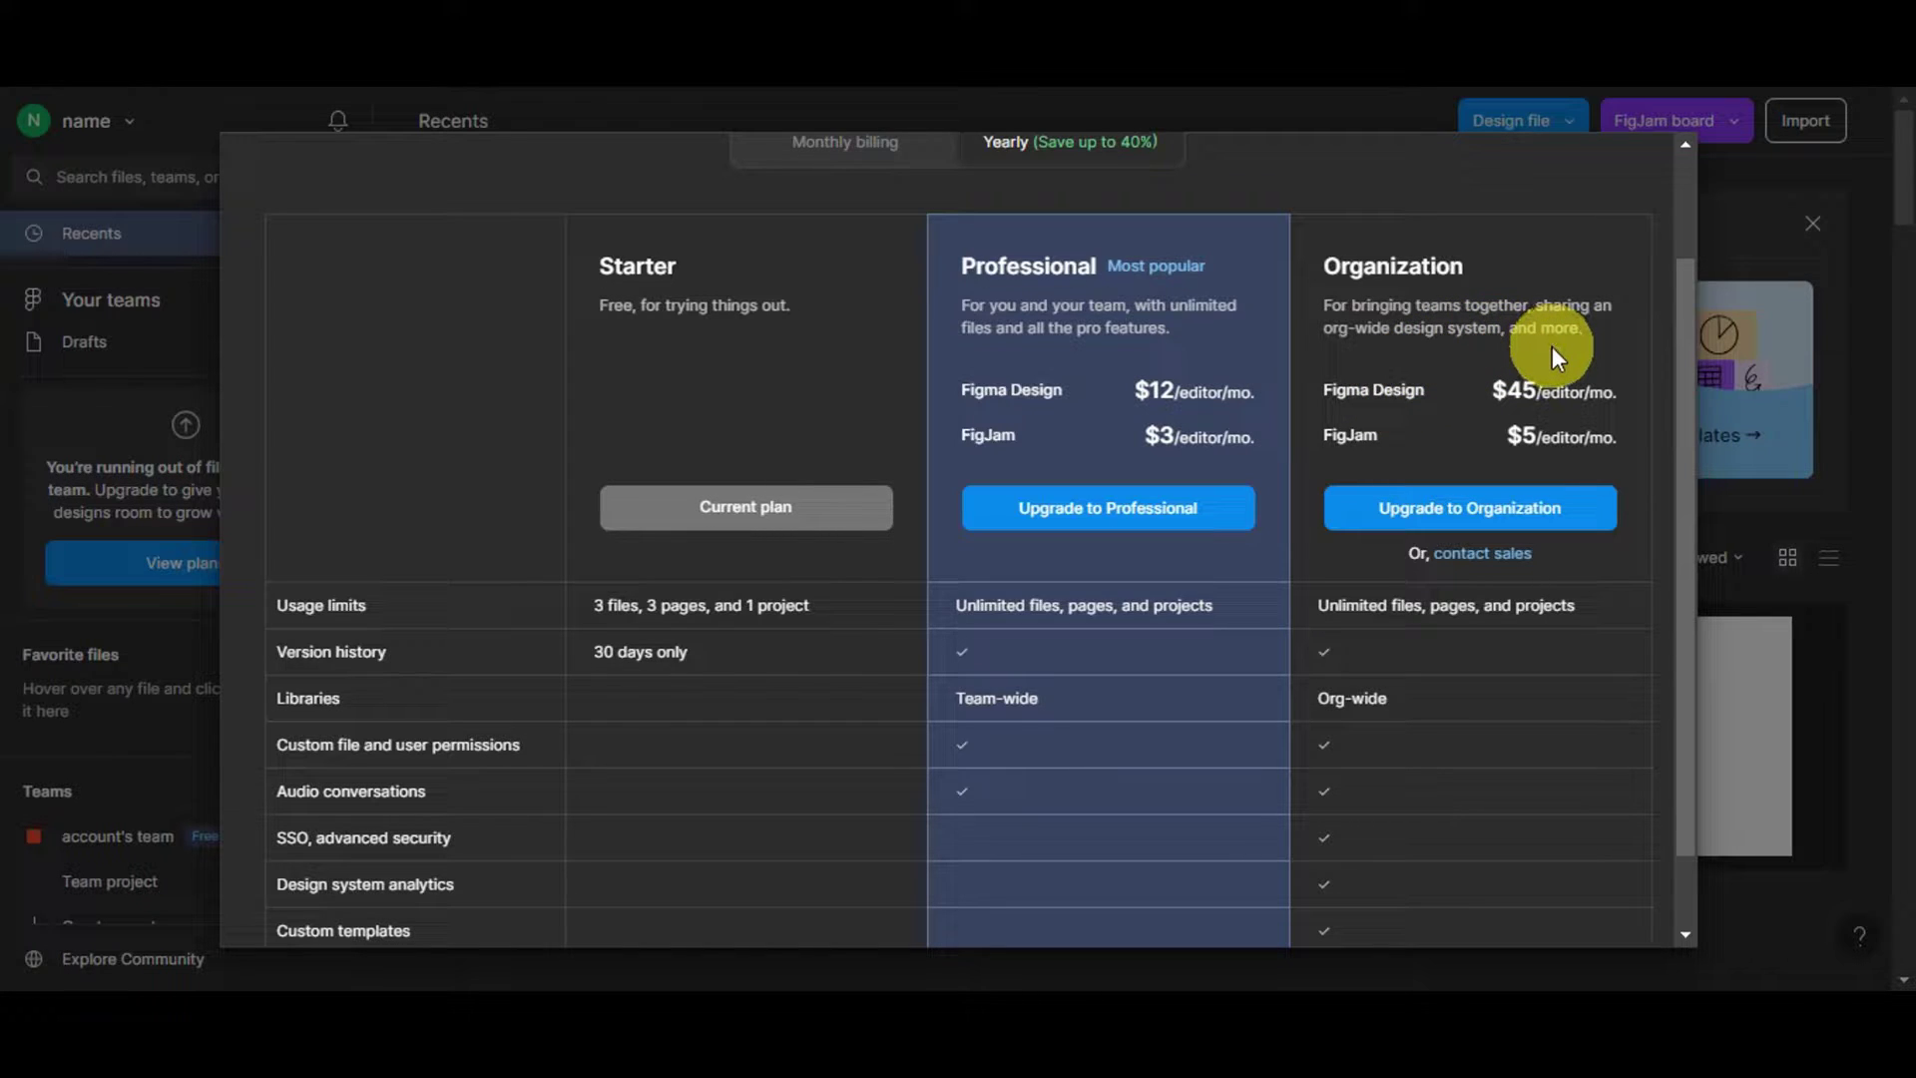
{"action": "scroll", "coordinate": [1553, 349], "scroll_direction": "down", "scroll_amount": 2}
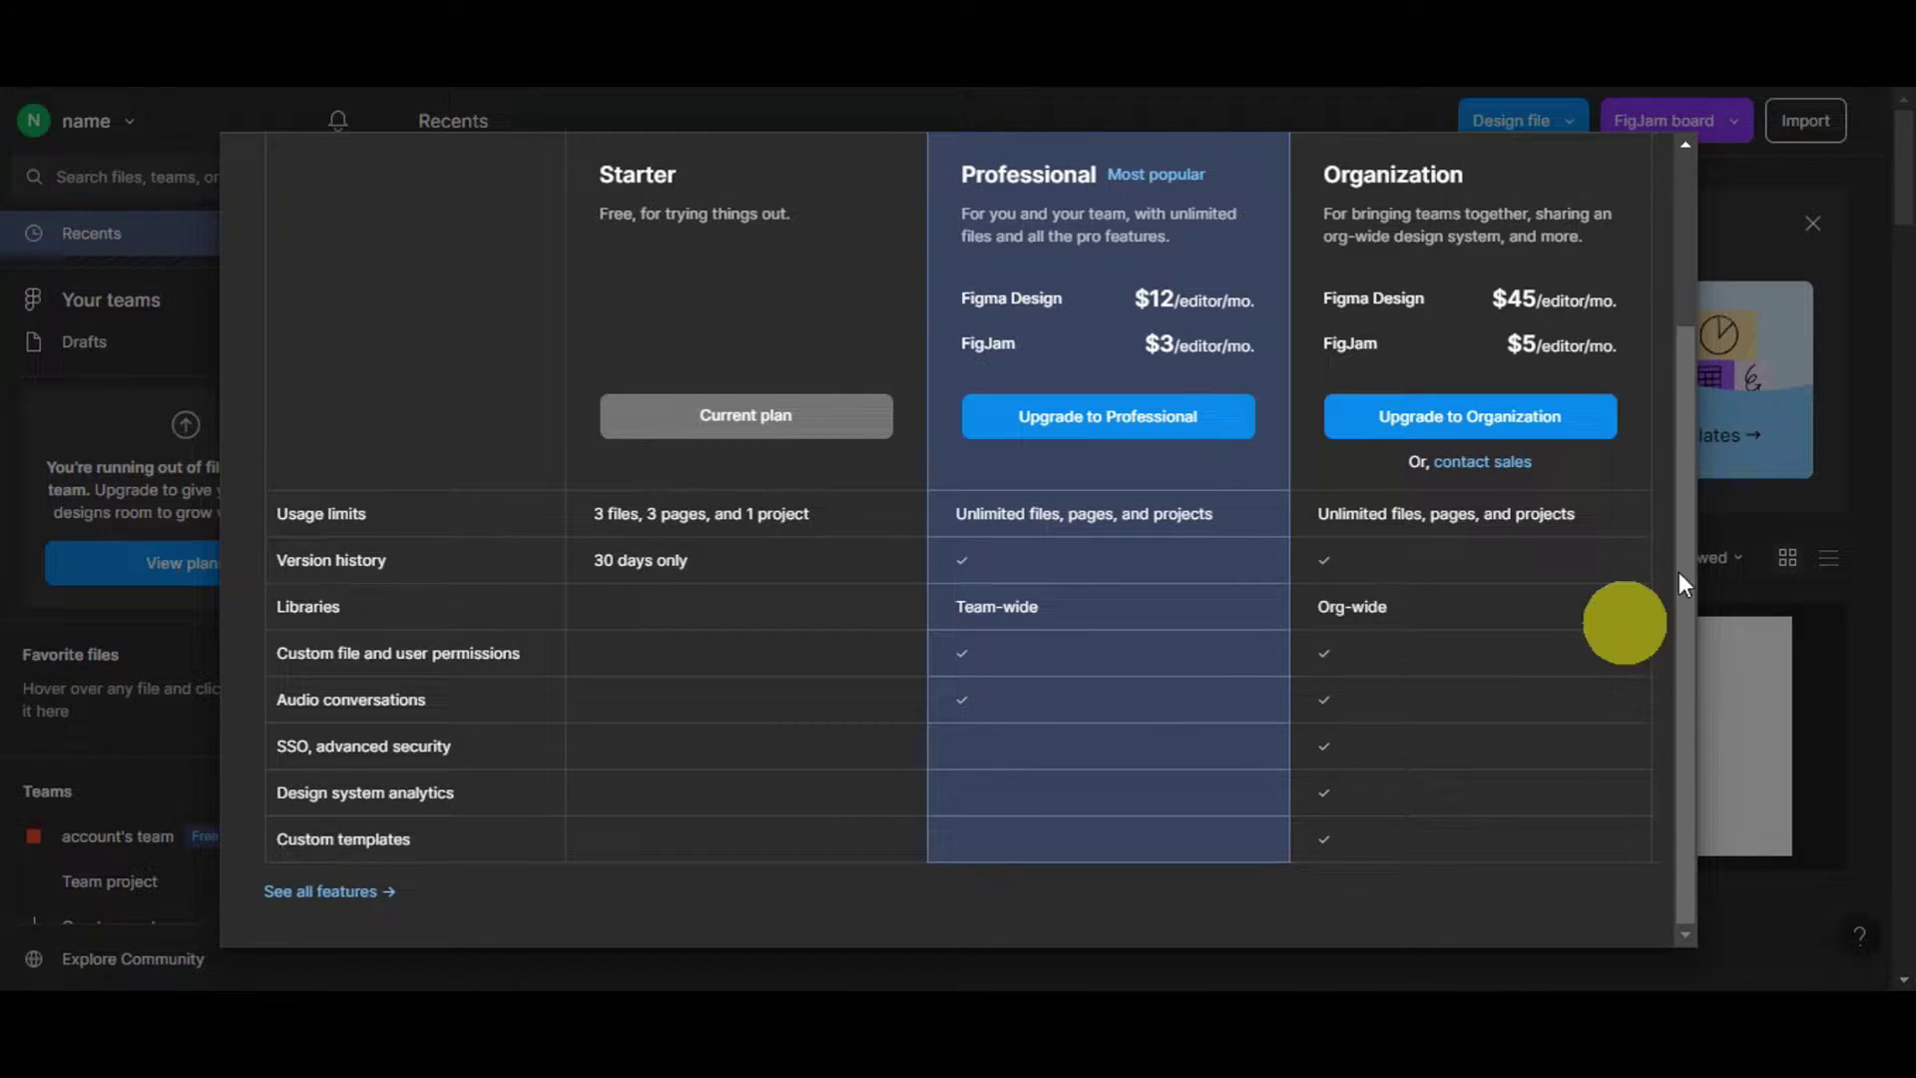
{"action": "left_click", "coordinate": [1356, 128]}
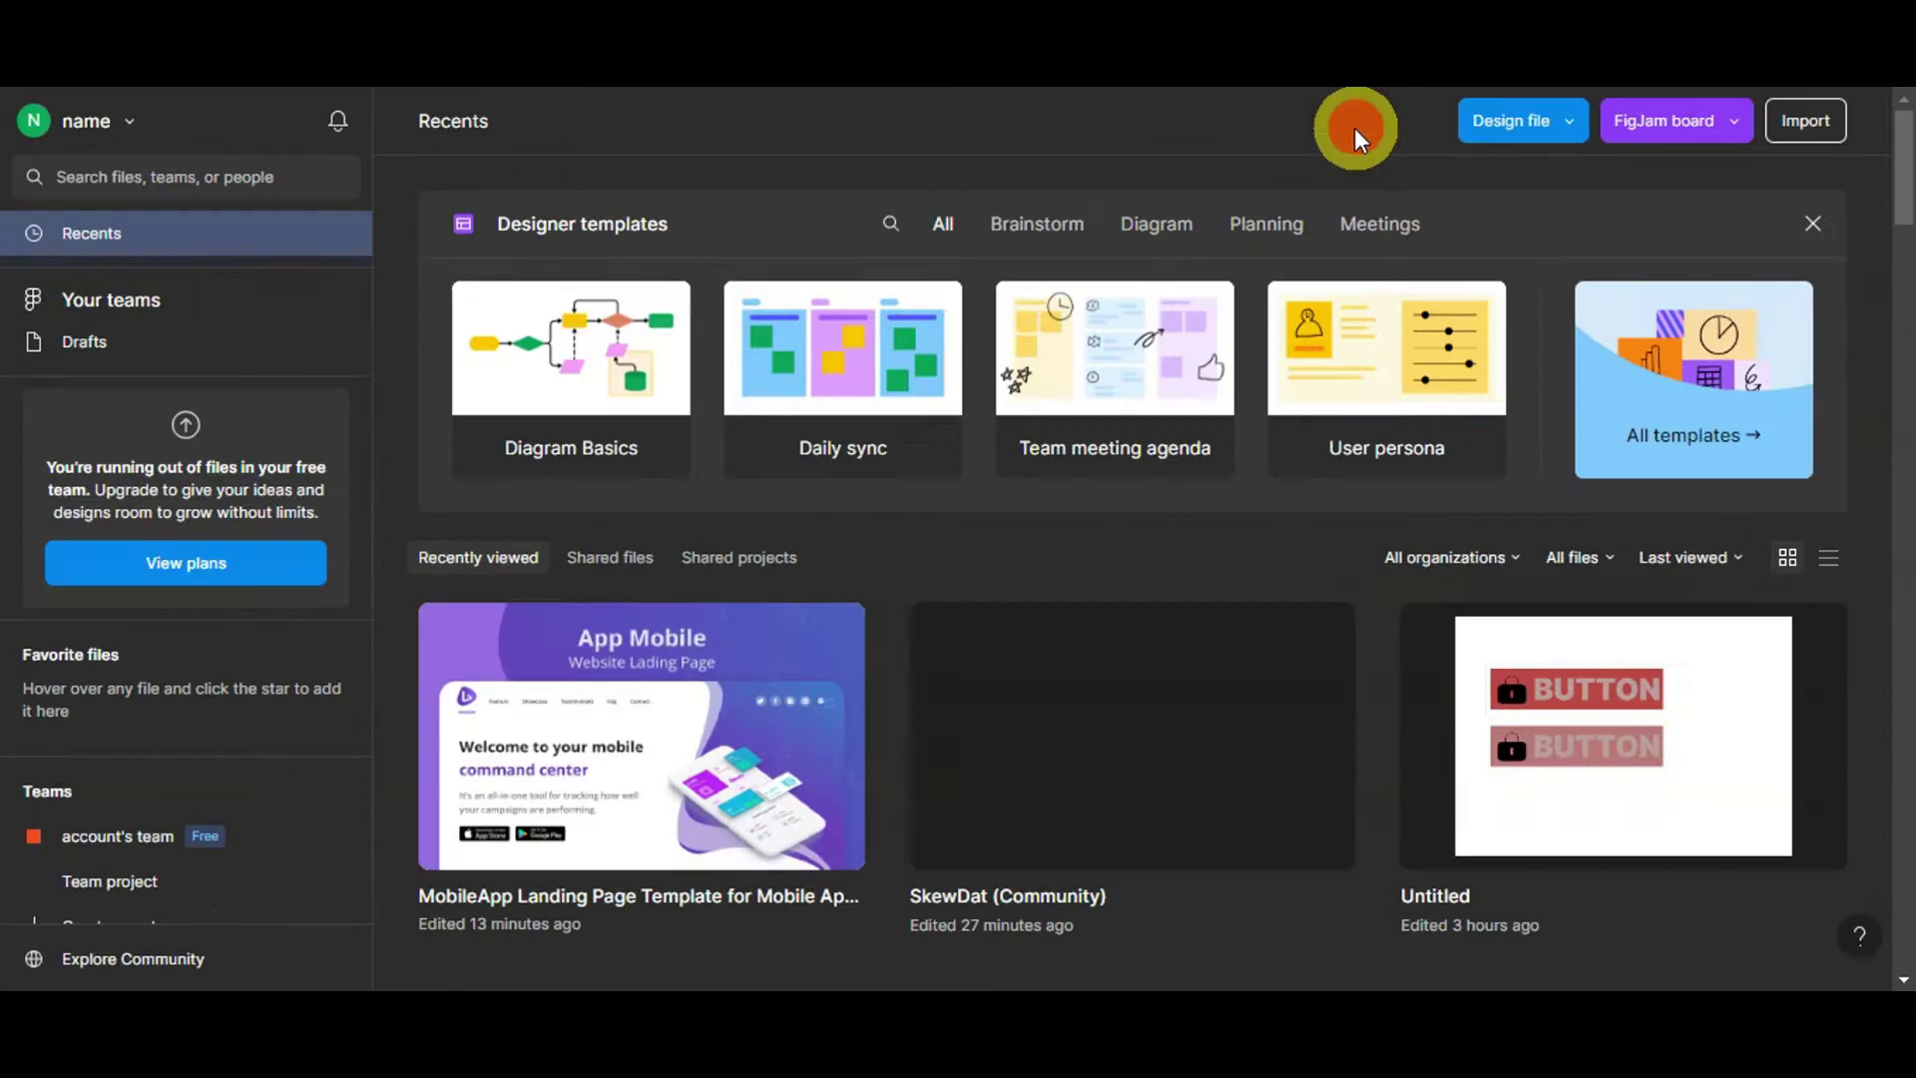
- Favourite then unfavourite the template file card, and go to Explore Community
{"action": "scroll", "coordinate": [185, 401], "scroll_direction": "down", "scroll_amount": 1}
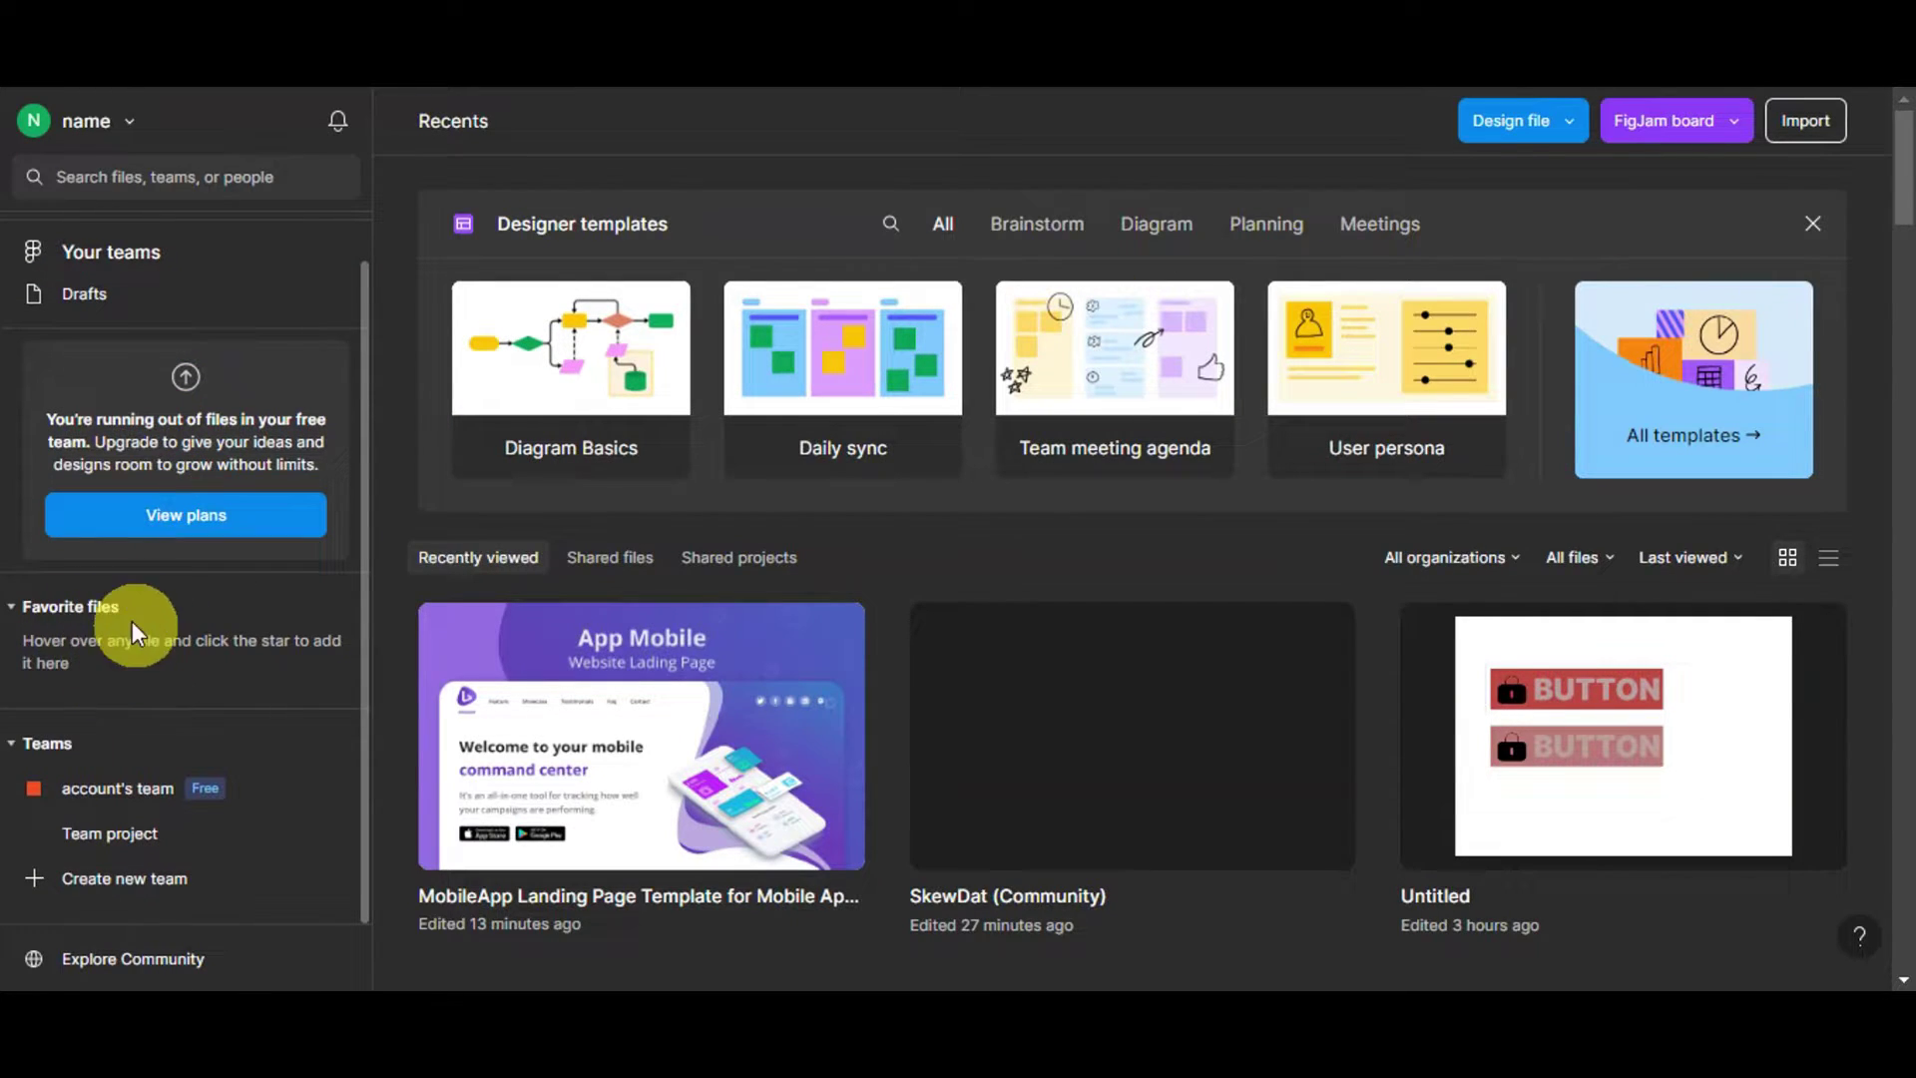
{"action": "mouse_move", "coordinate": [619, 744]}
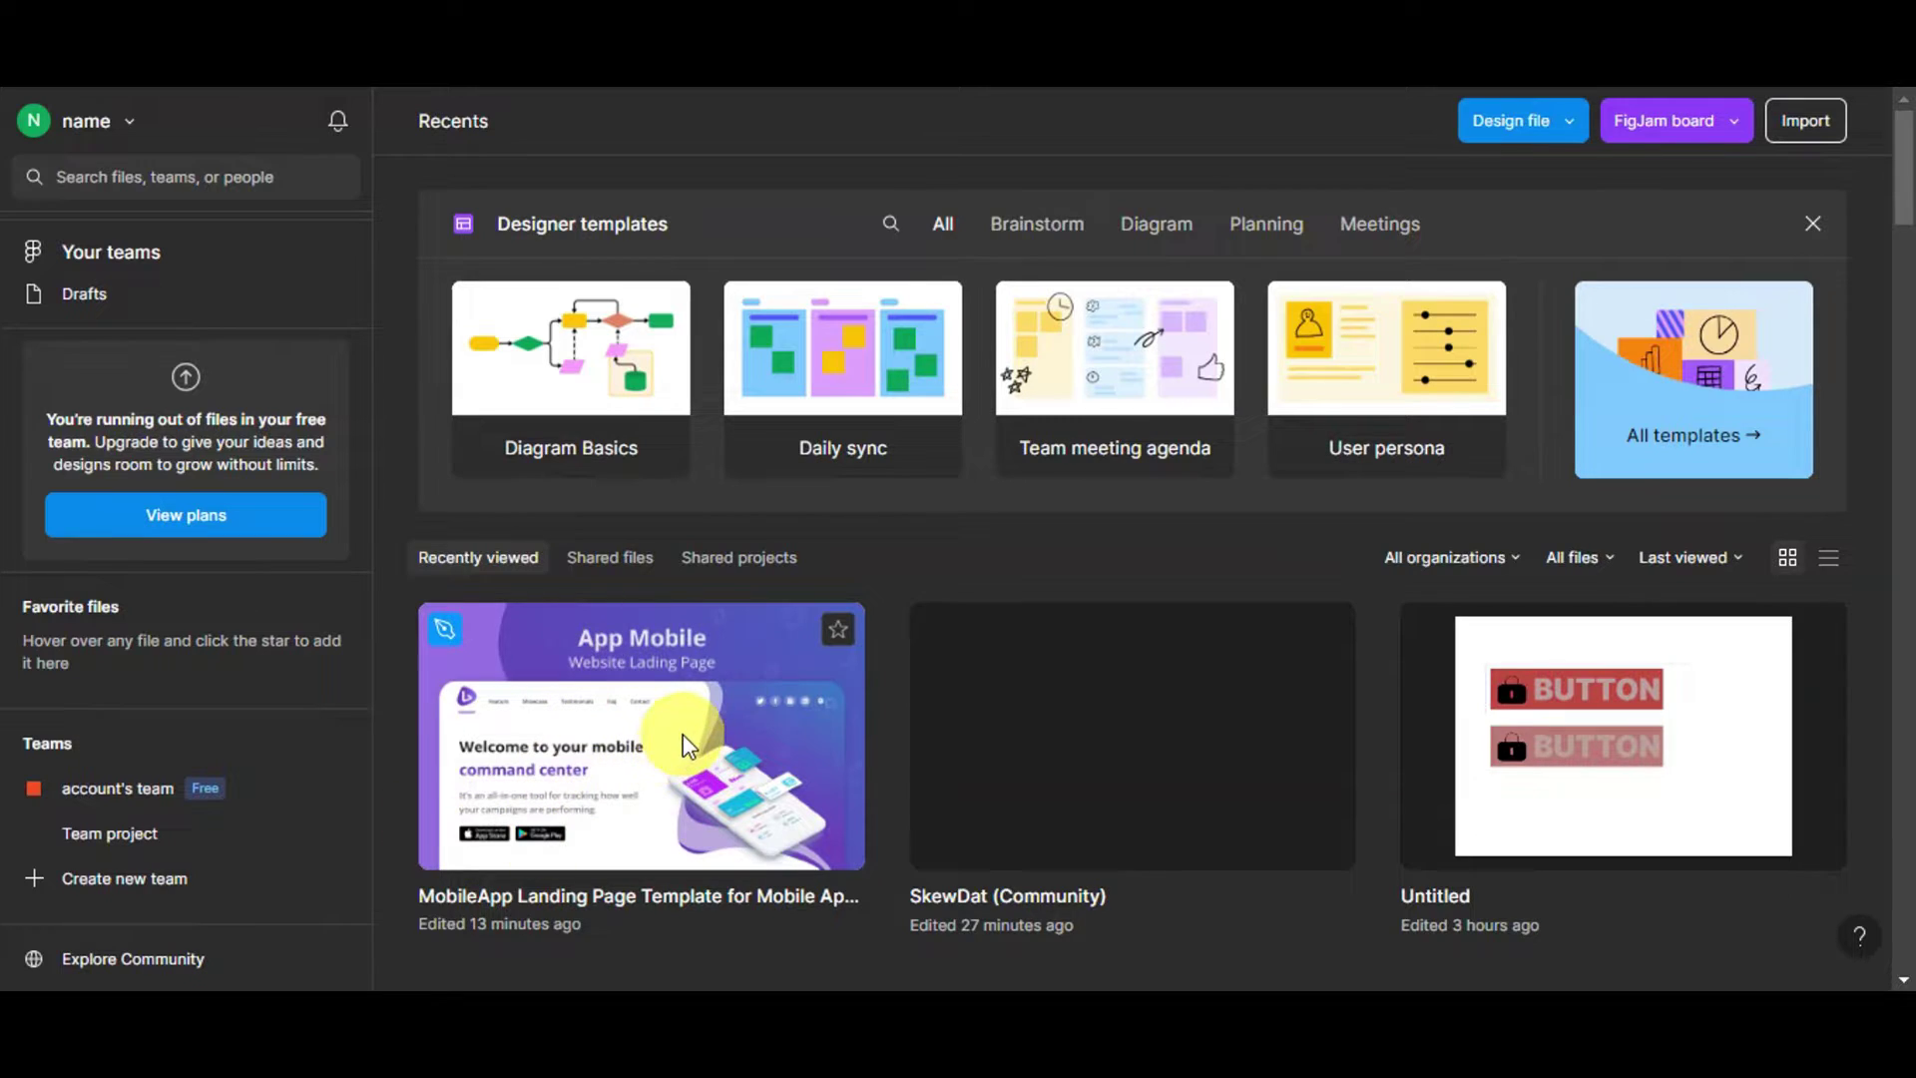
{"action": "left_click", "coordinate": [836, 630]}
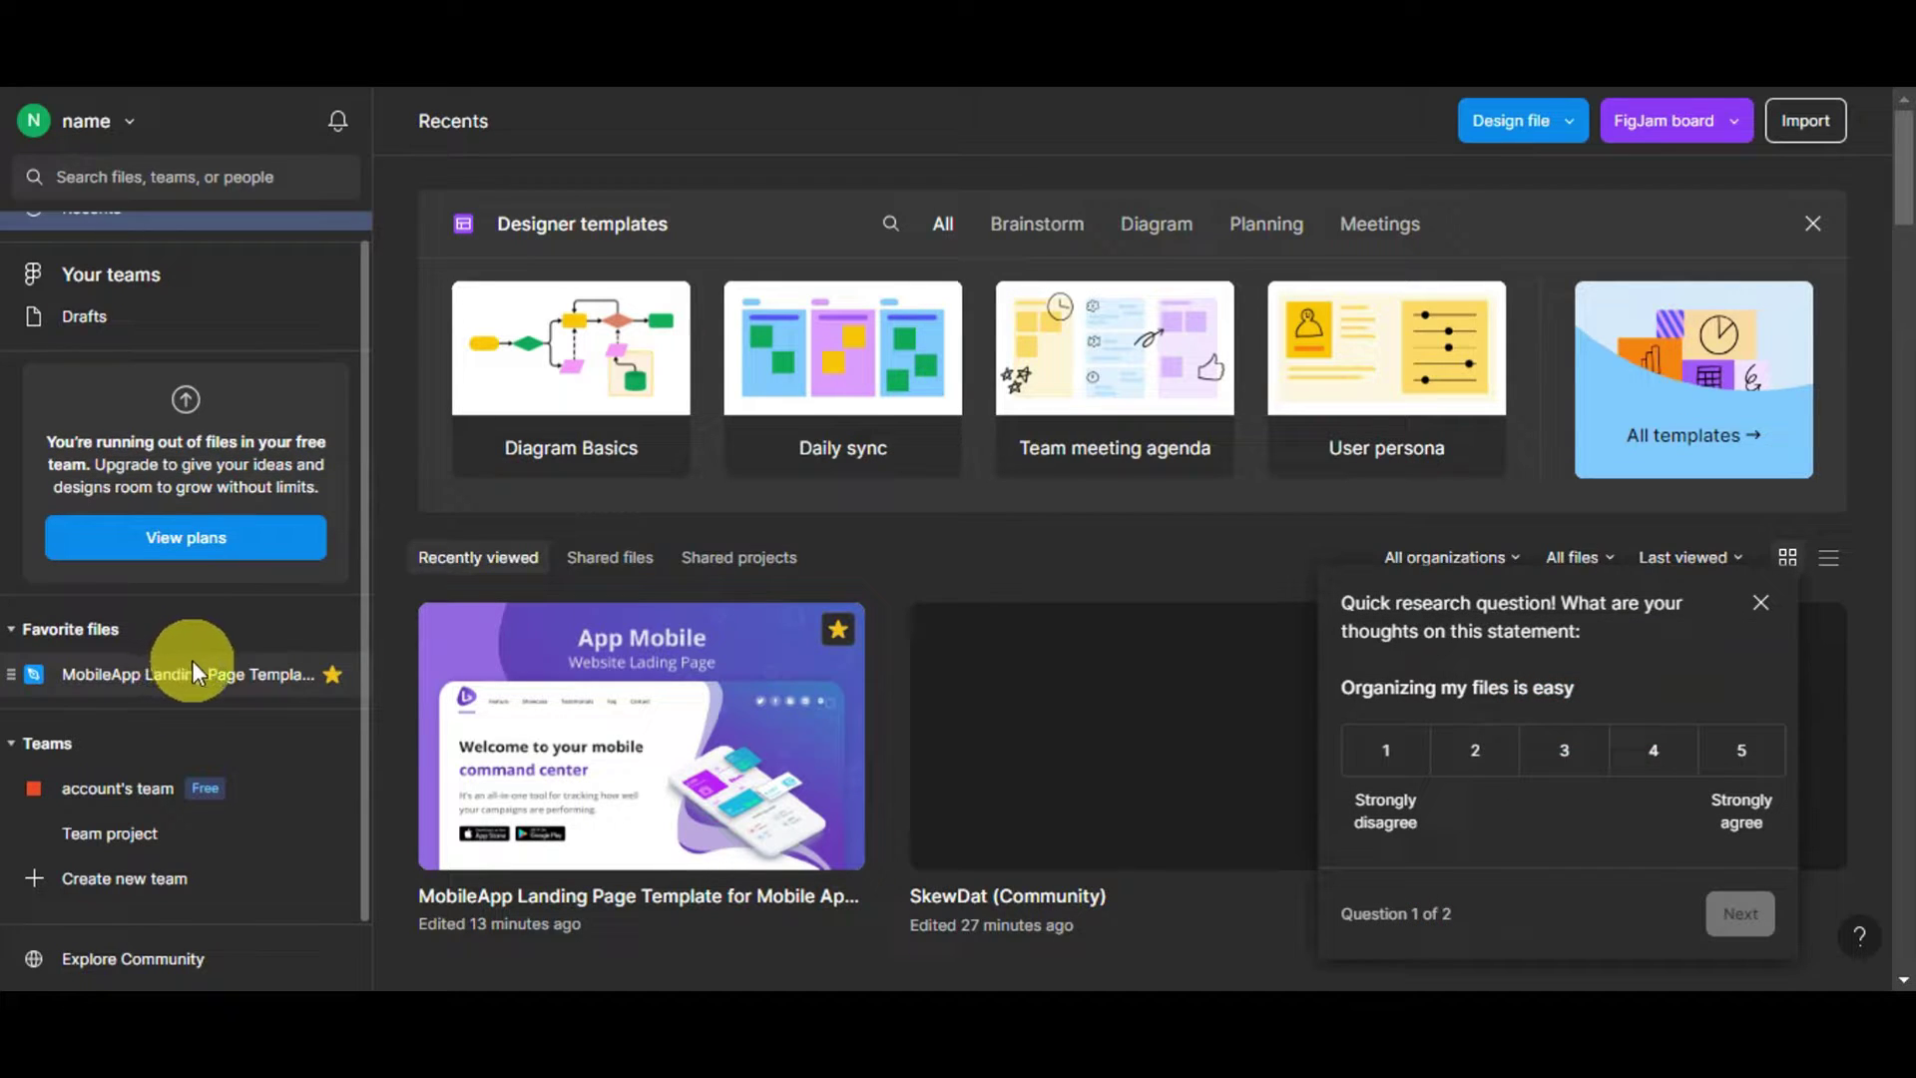
{"action": "left_click", "coordinate": [844, 628]}
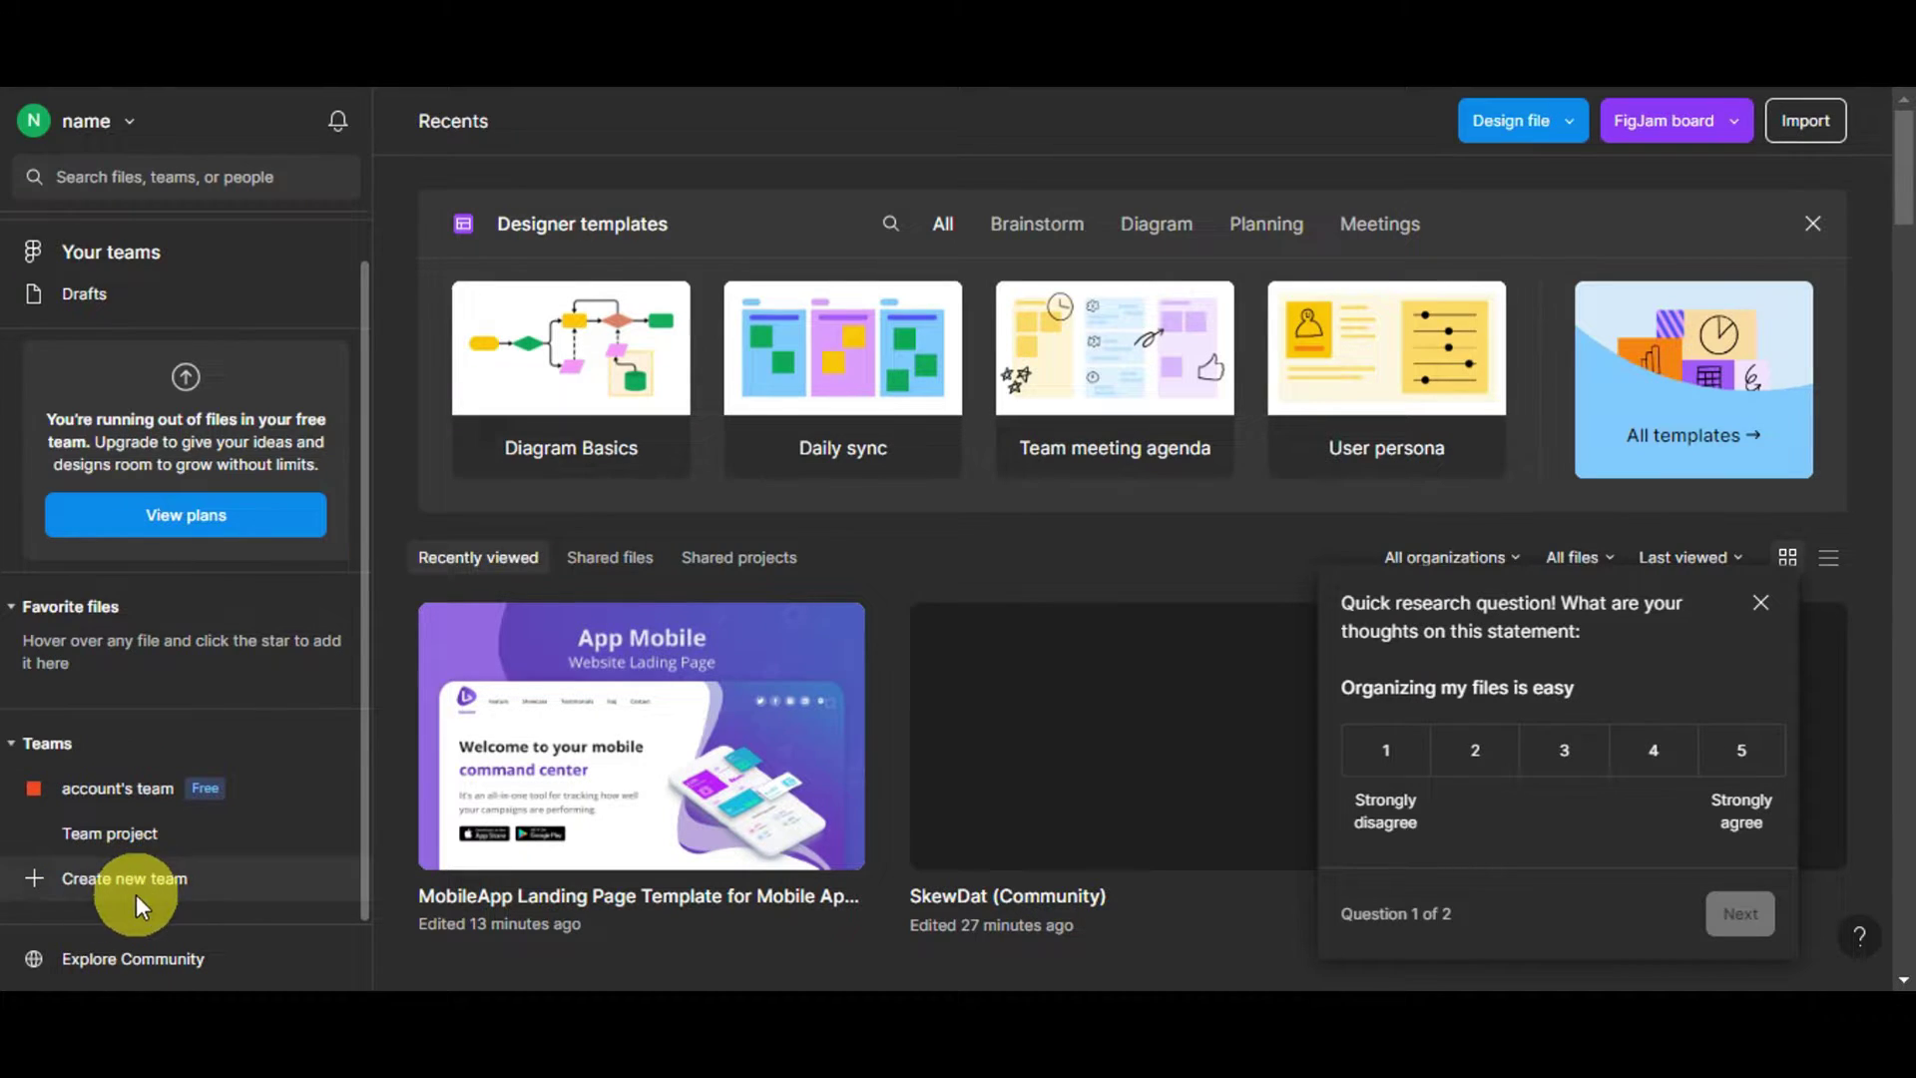
{"action": "left_click", "coordinate": [117, 952]}
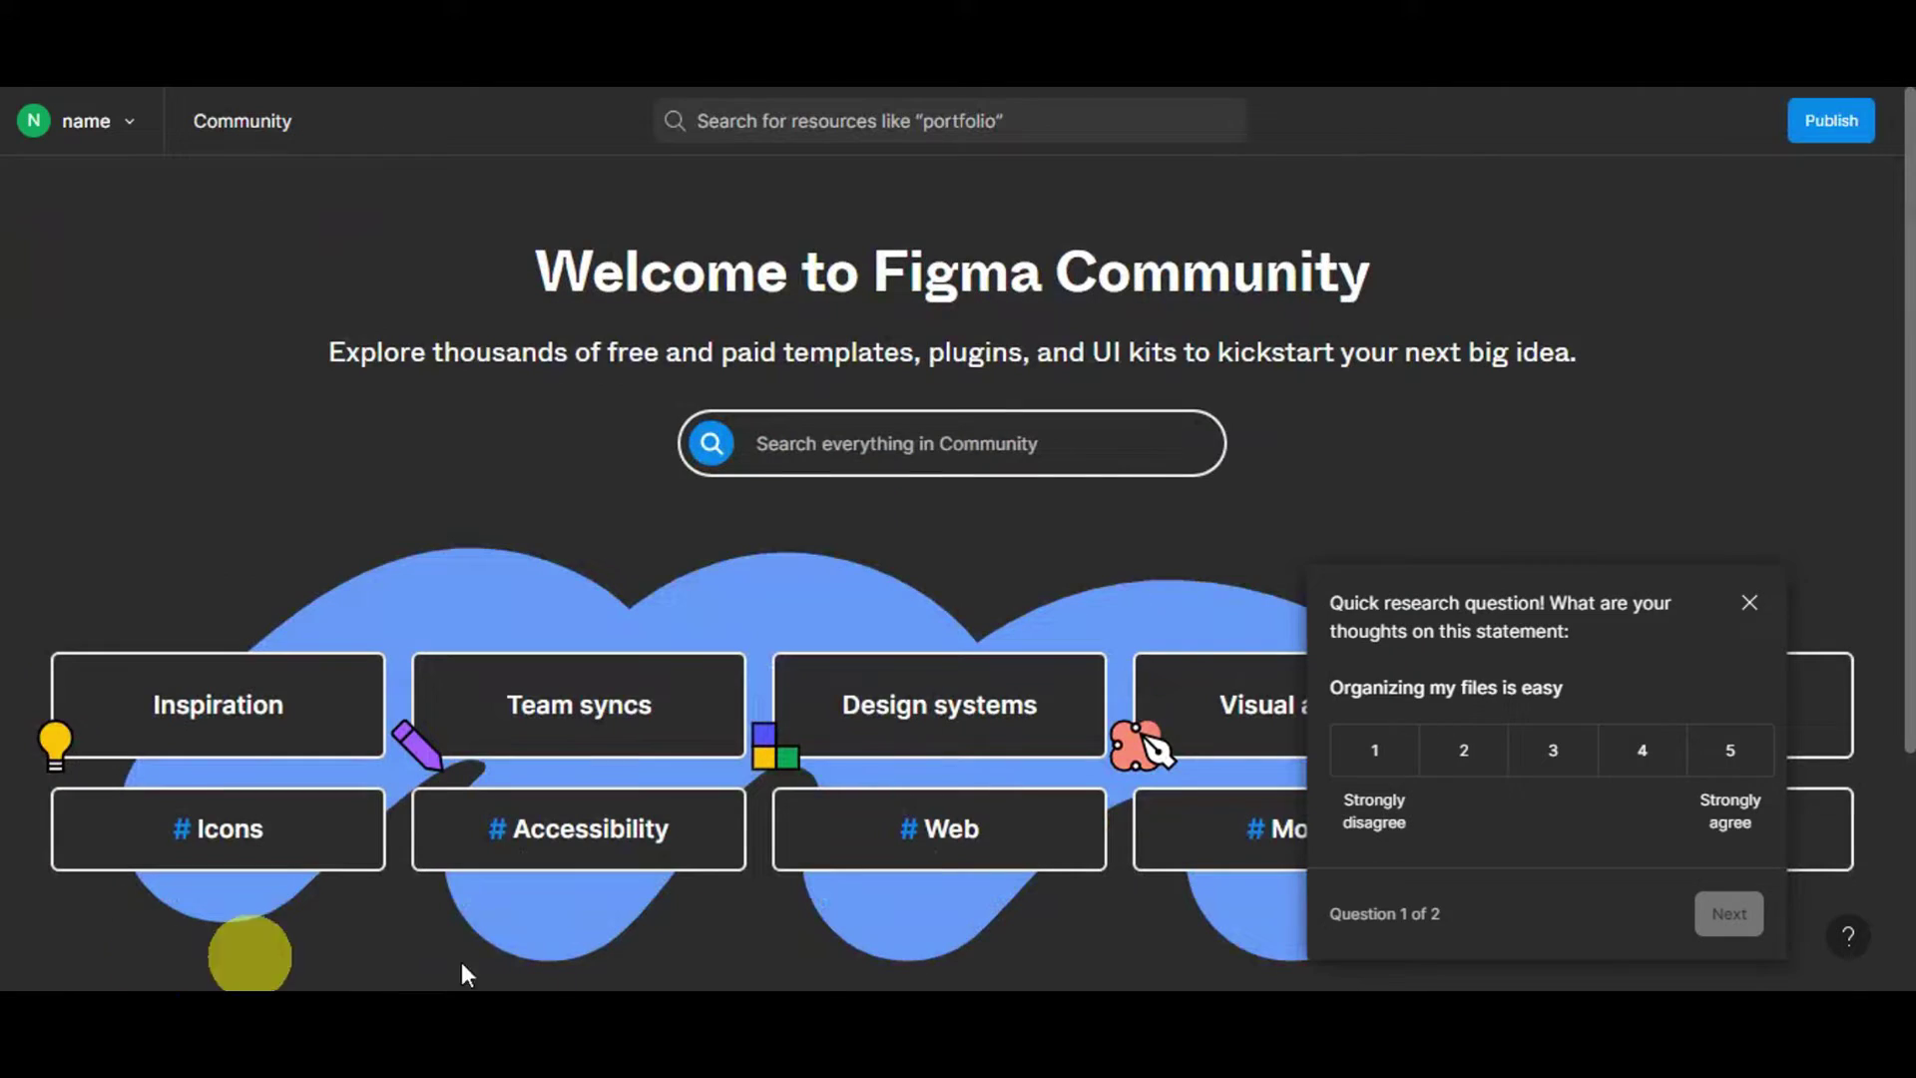
- Dismiss the research survey, scan the Community resource cards, and return to the recent files
{"action": "left_click", "coordinate": [1752, 604]}
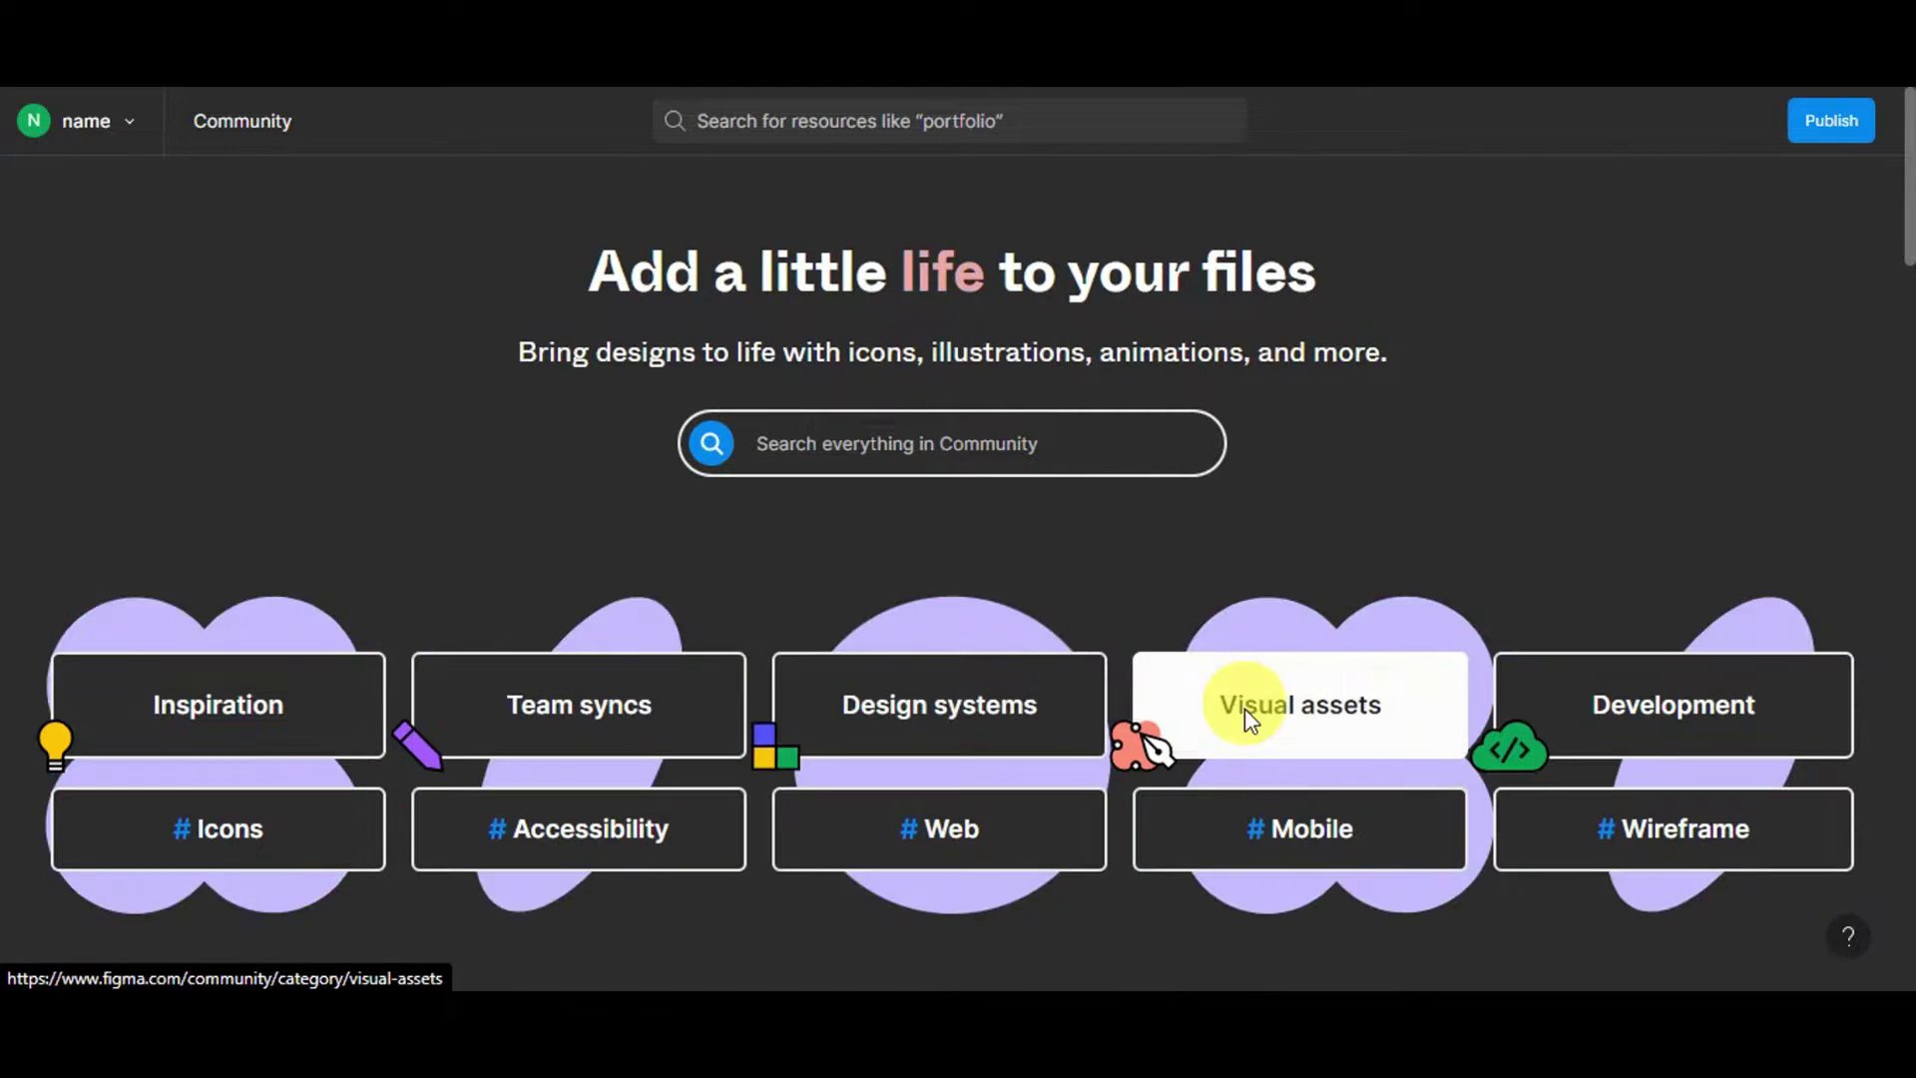
{"action": "scroll", "coordinate": [1876, 429], "scroll_direction": "down", "scroll_amount": 6}
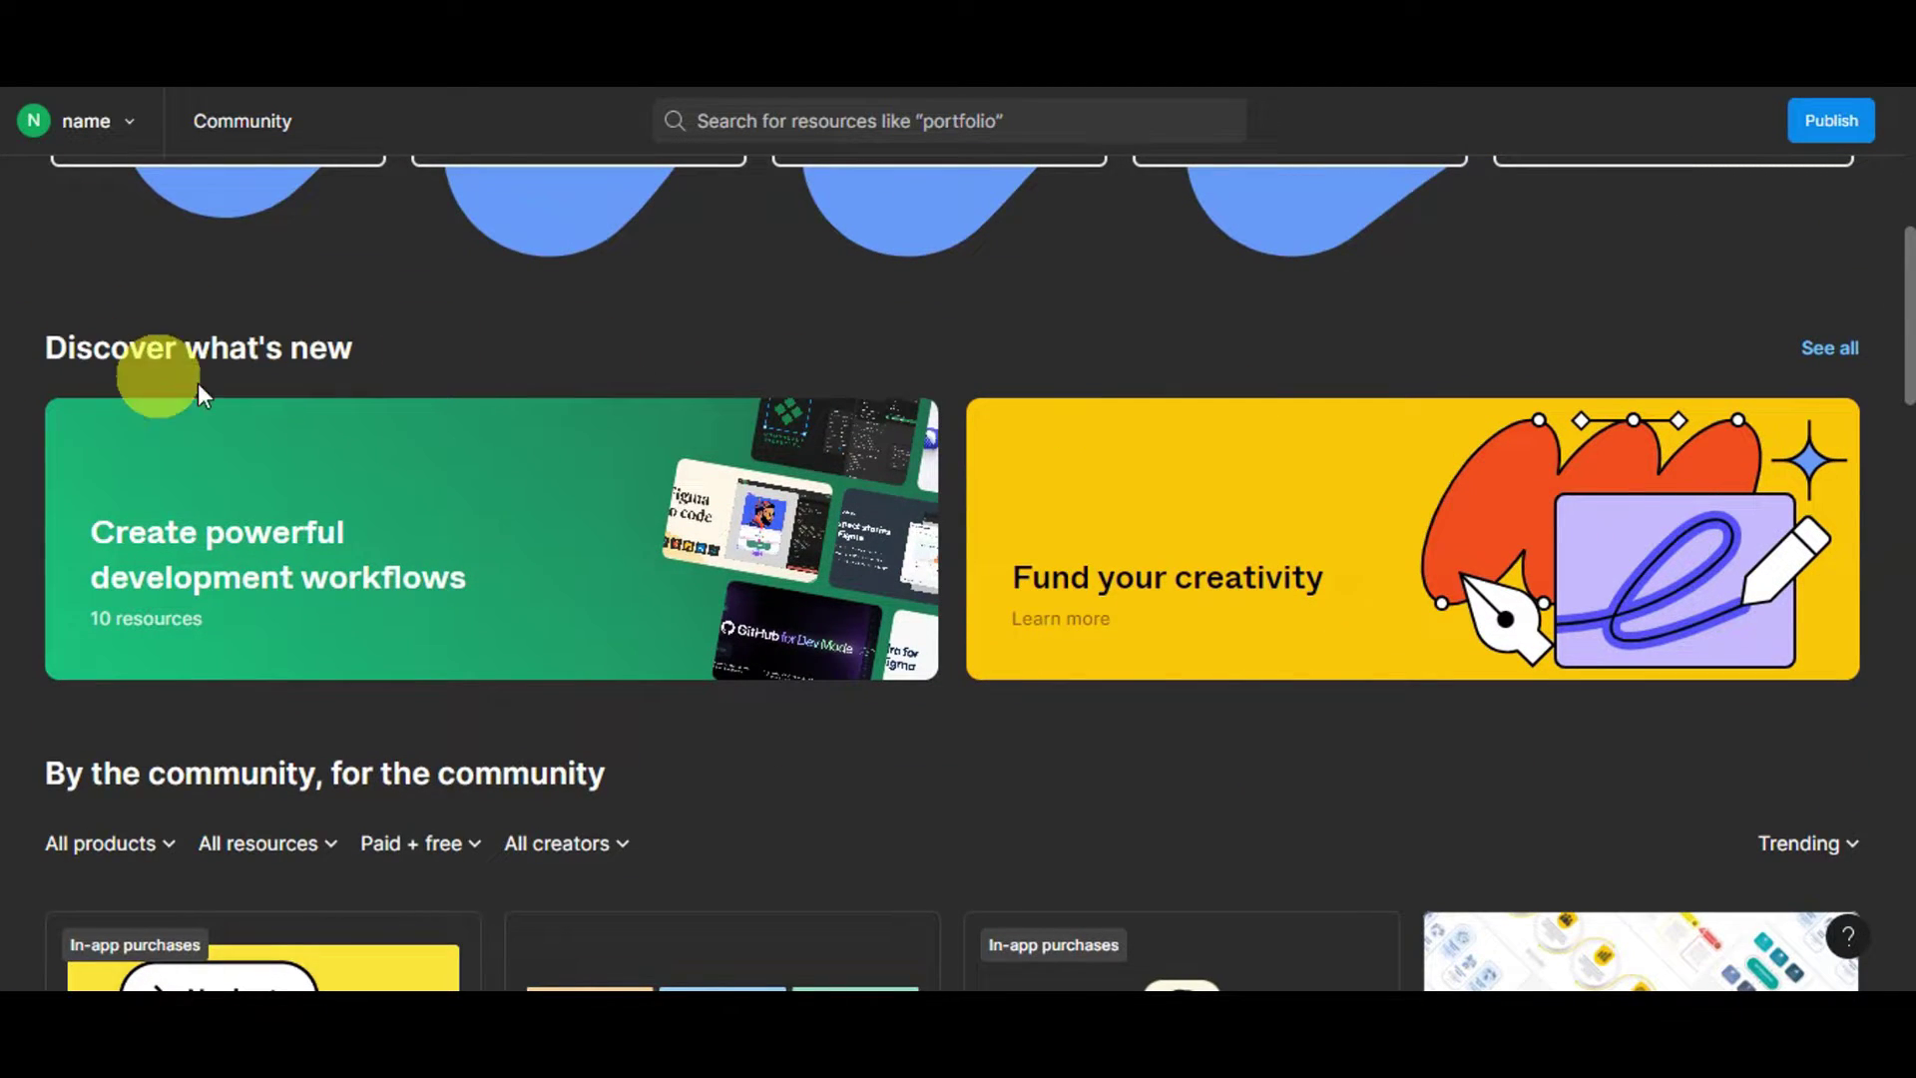
{"action": "scroll", "coordinate": [1896, 379], "scroll_direction": "down", "scroll_amount": 3}
{"action": "scroll", "coordinate": [1901, 364], "scroll_direction": "down", "scroll_amount": 4}
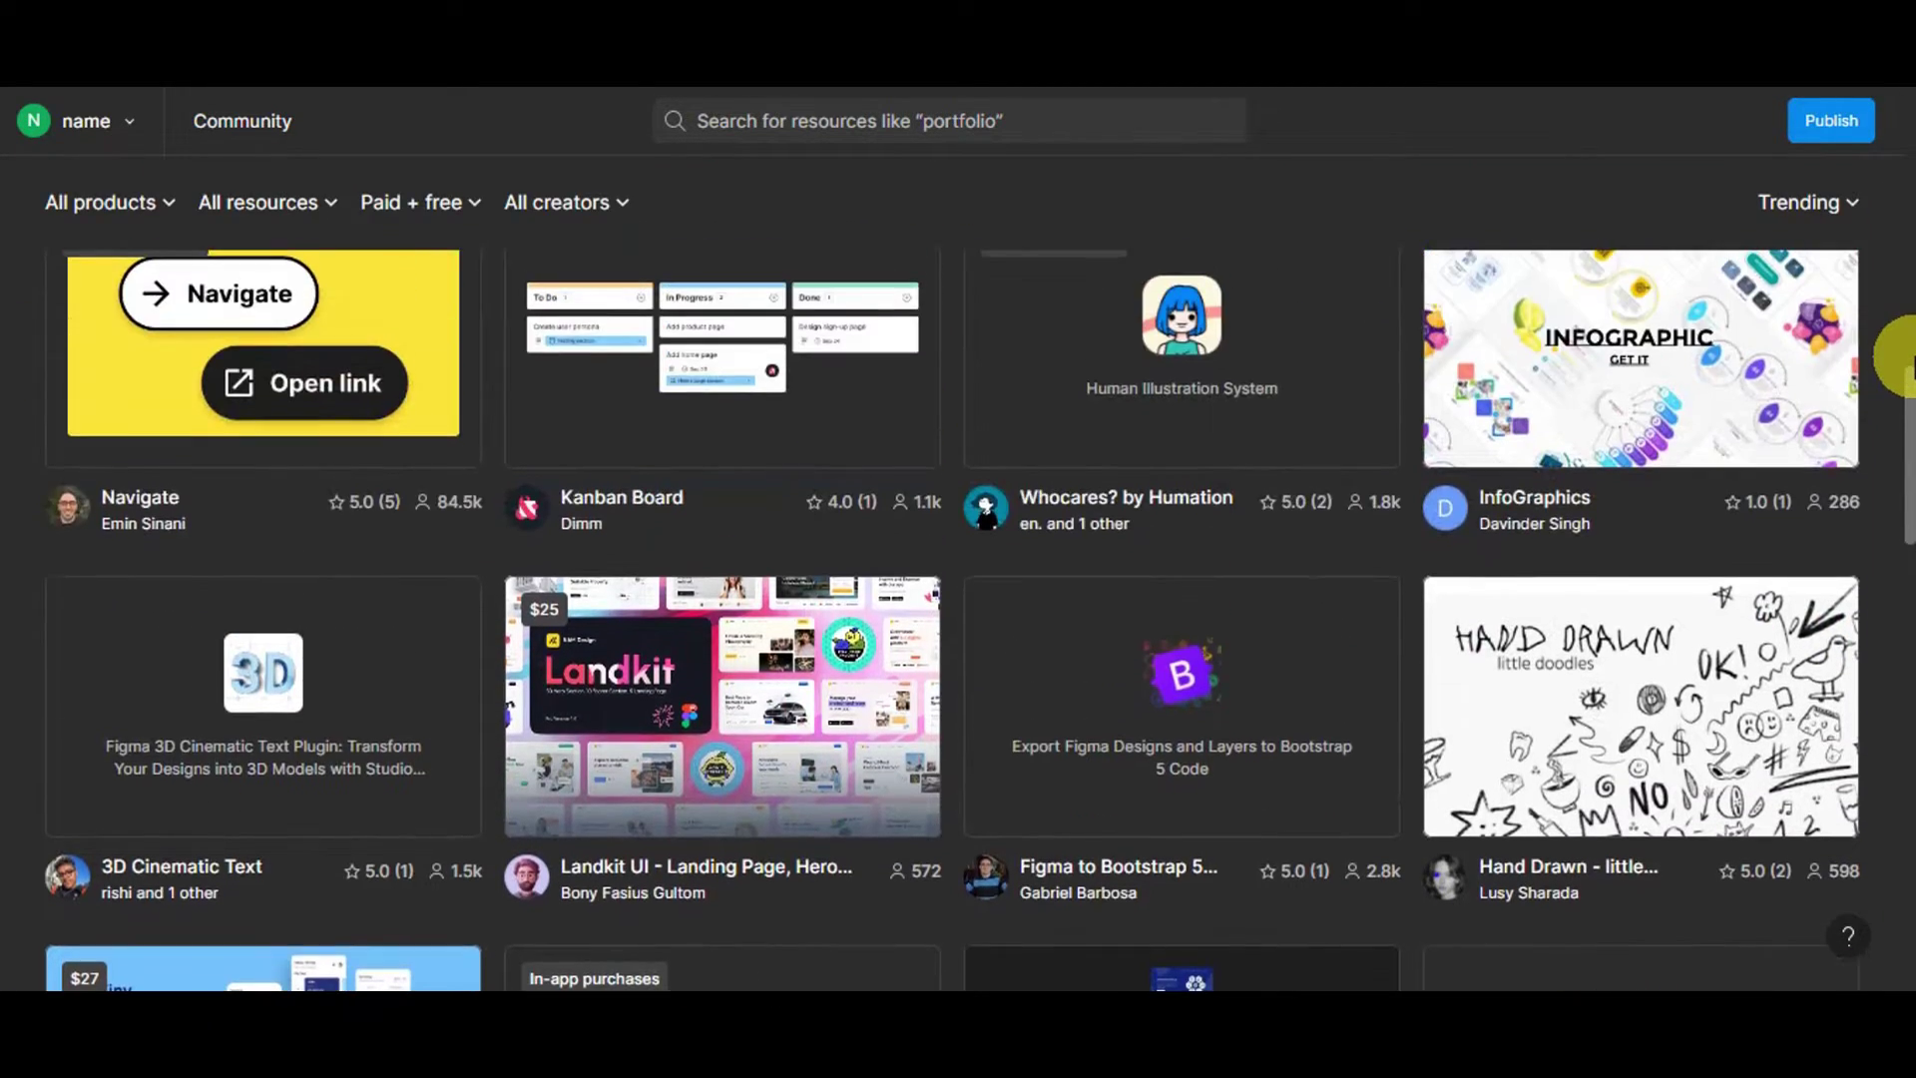
{"action": "scroll", "coordinate": [1901, 364], "scroll_direction": "down", "scroll_amount": 4}
{"action": "scroll", "coordinate": [1896, 363], "scroll_direction": "up", "scroll_amount": 7}
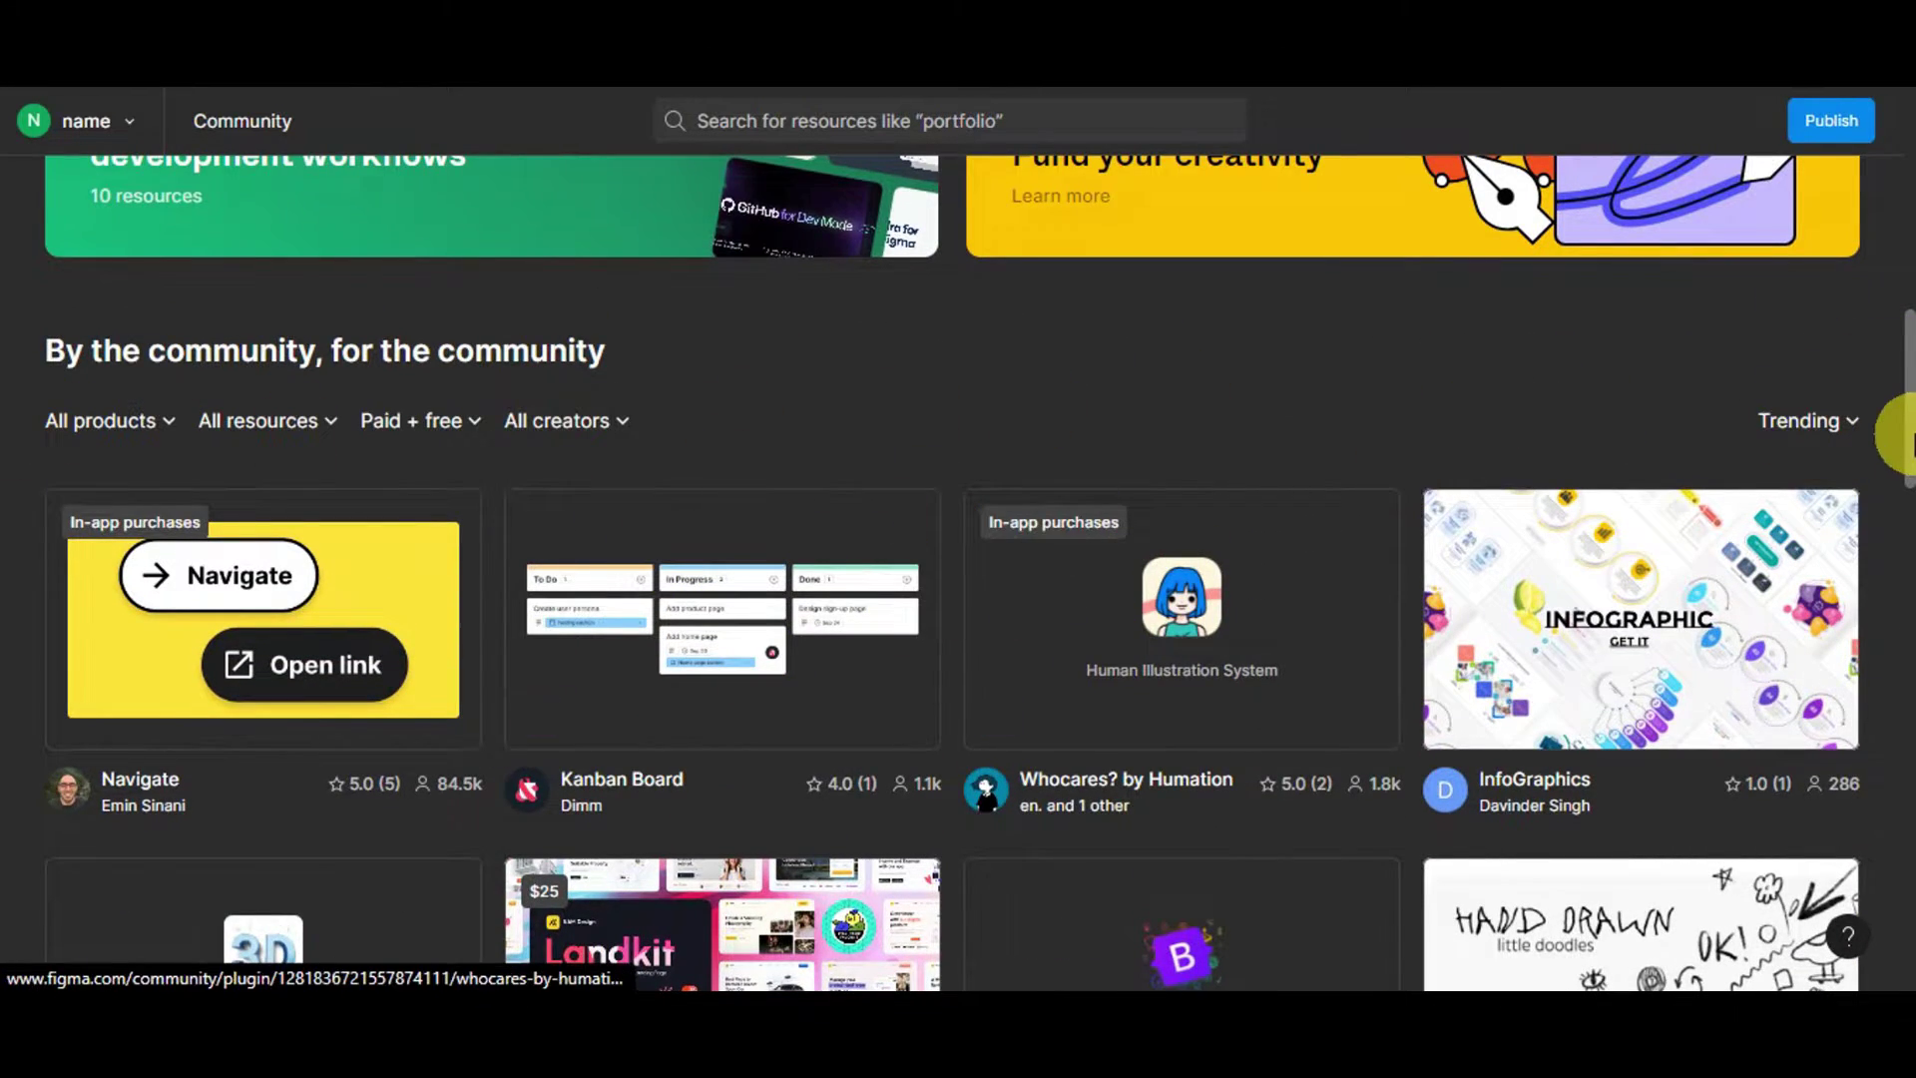
{"action": "scroll", "coordinate": [1859, 465], "scroll_direction": "down", "scroll_amount": 3}
{"action": "scroll", "coordinate": [1859, 465], "scroll_direction": "down", "scroll_amount": 11}
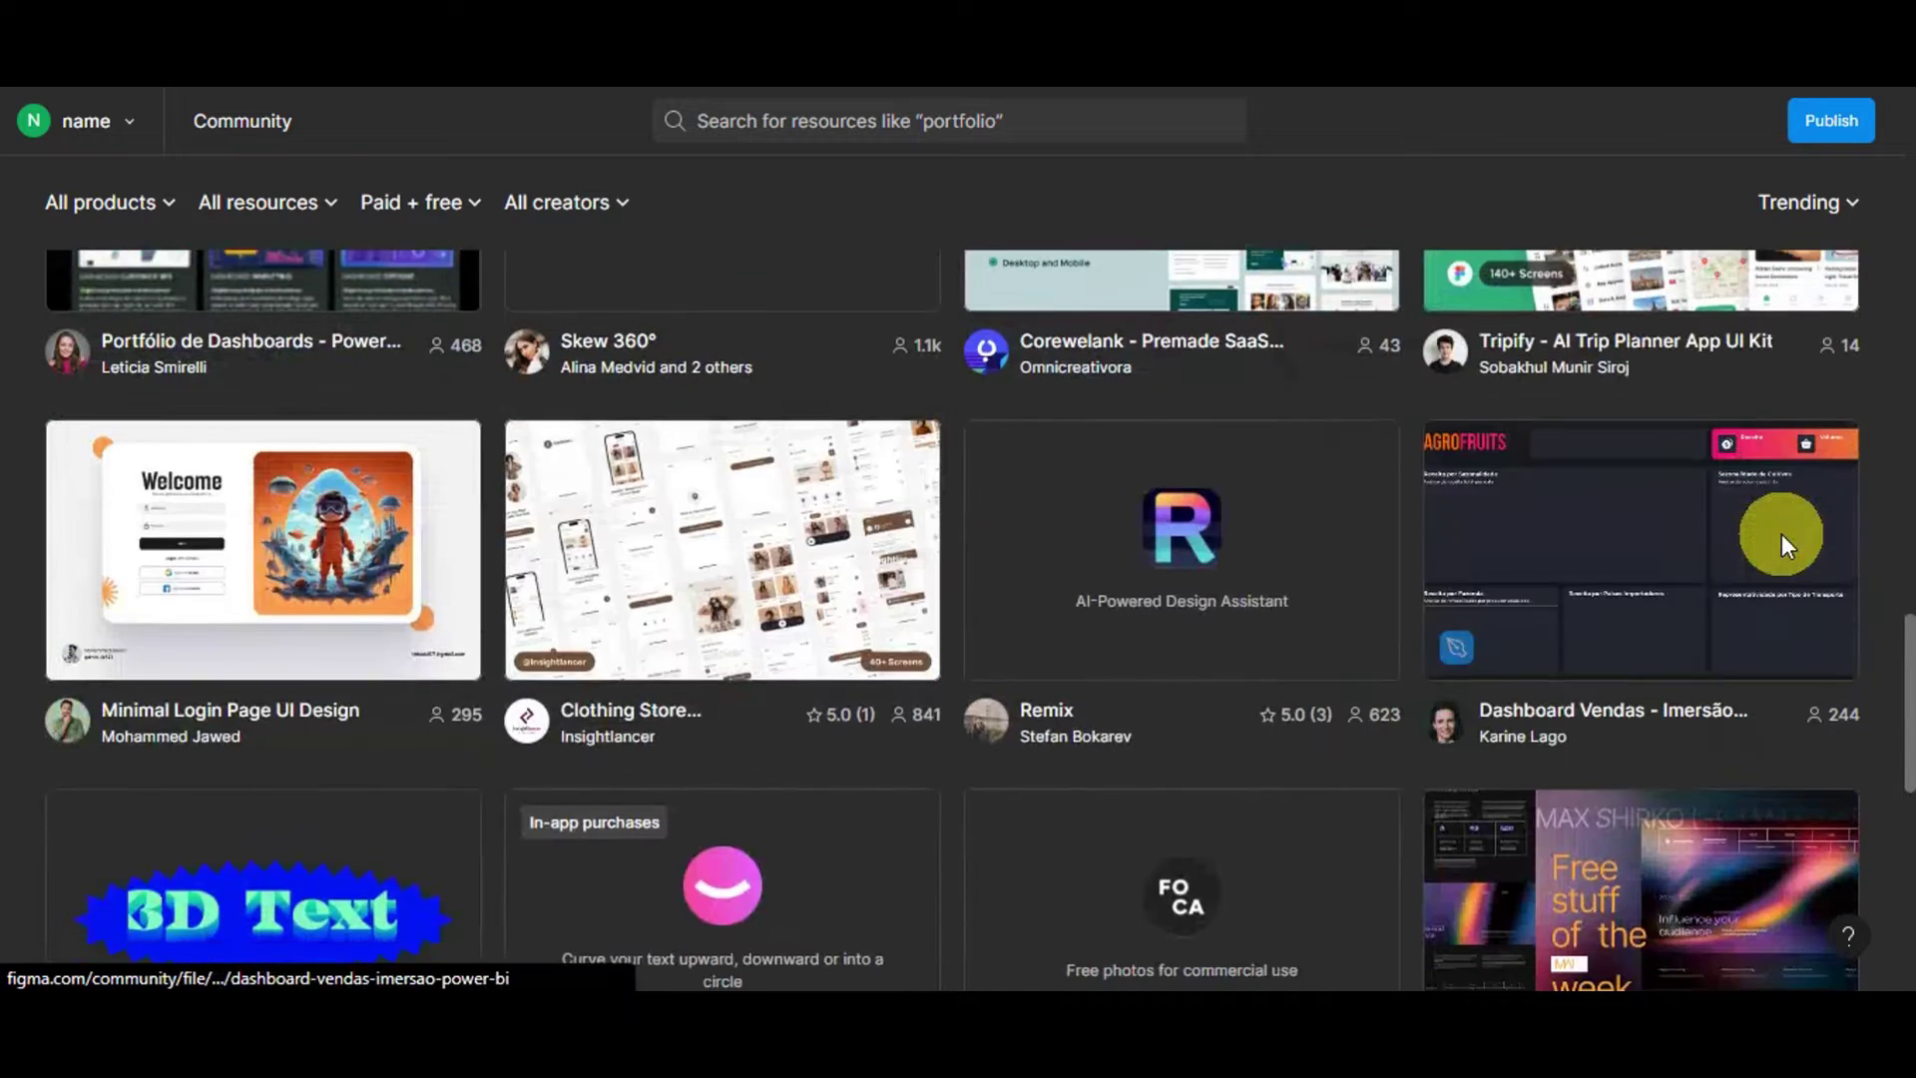
{"action": "scroll", "coordinate": [1781, 535], "scroll_direction": "down", "scroll_amount": 8}
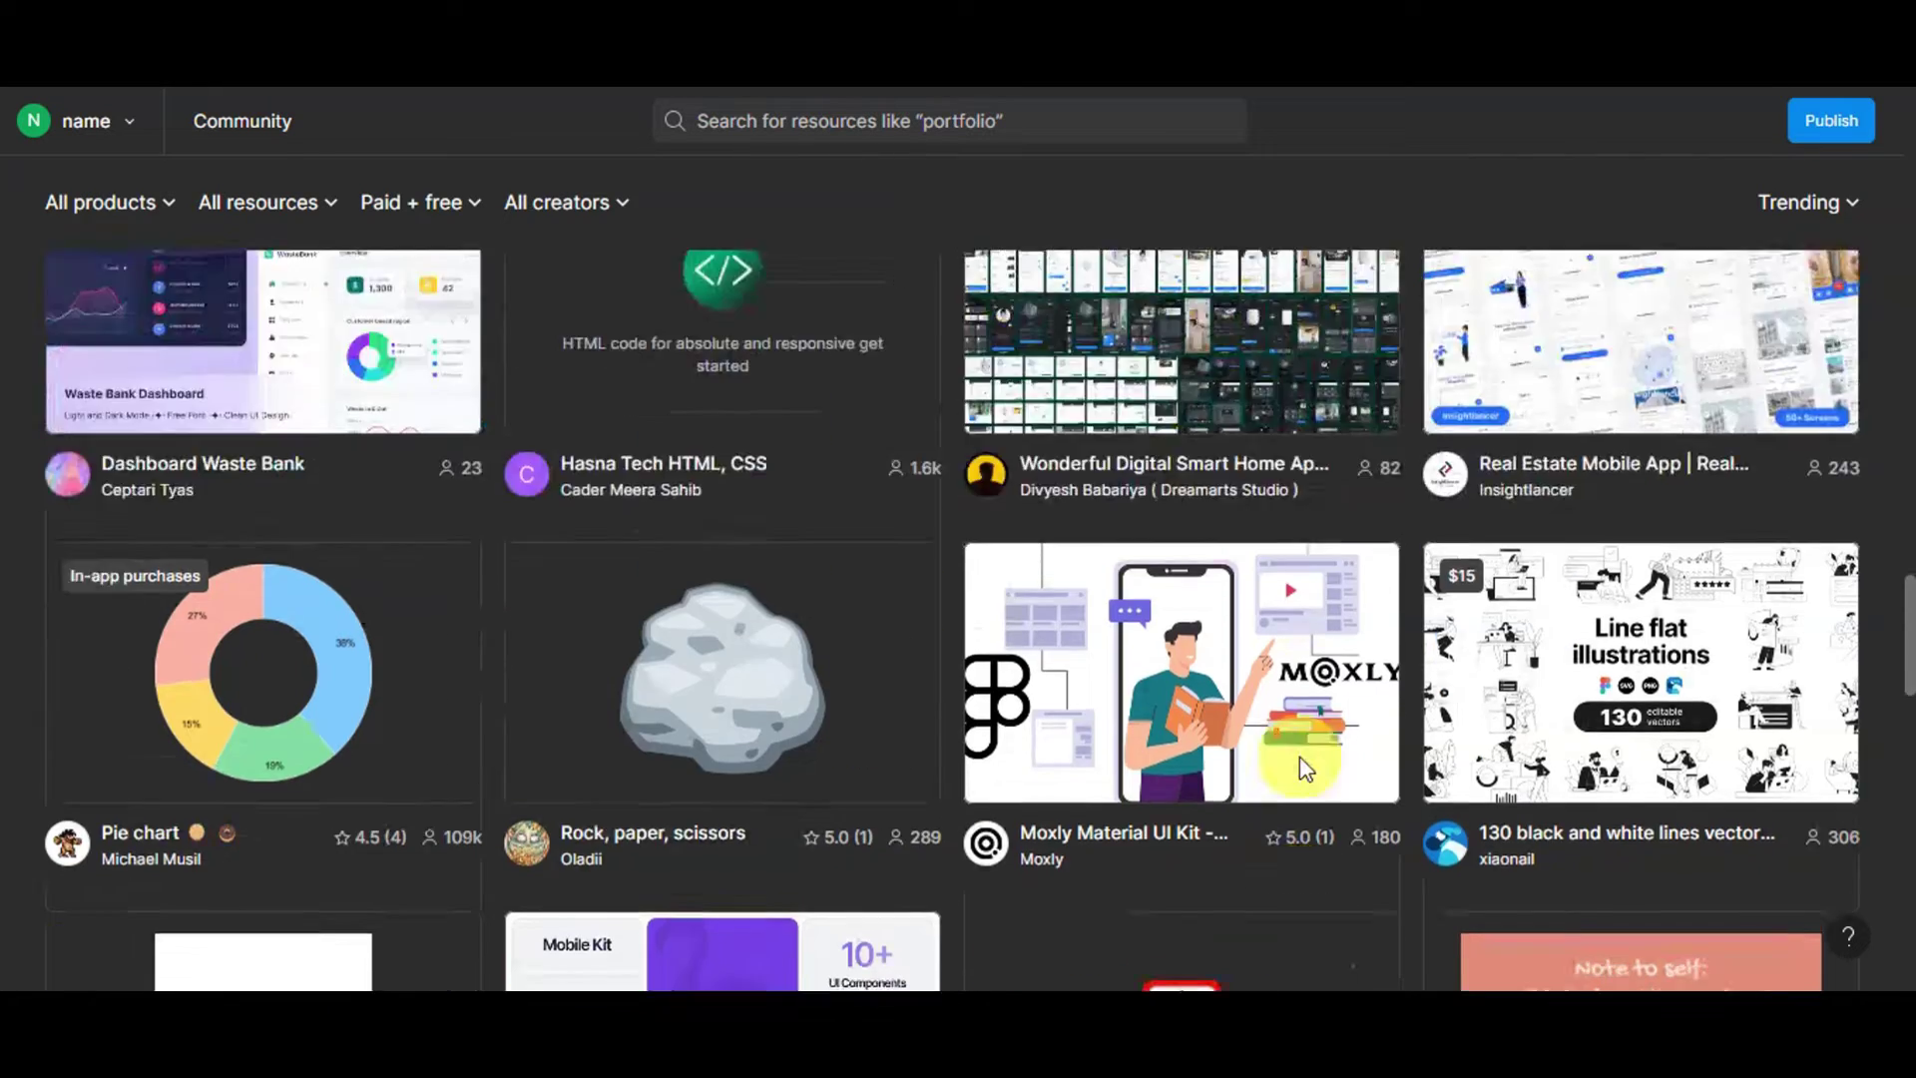
{"action": "scroll", "coordinate": [1299, 758], "scroll_direction": "up", "scroll_amount": 10}
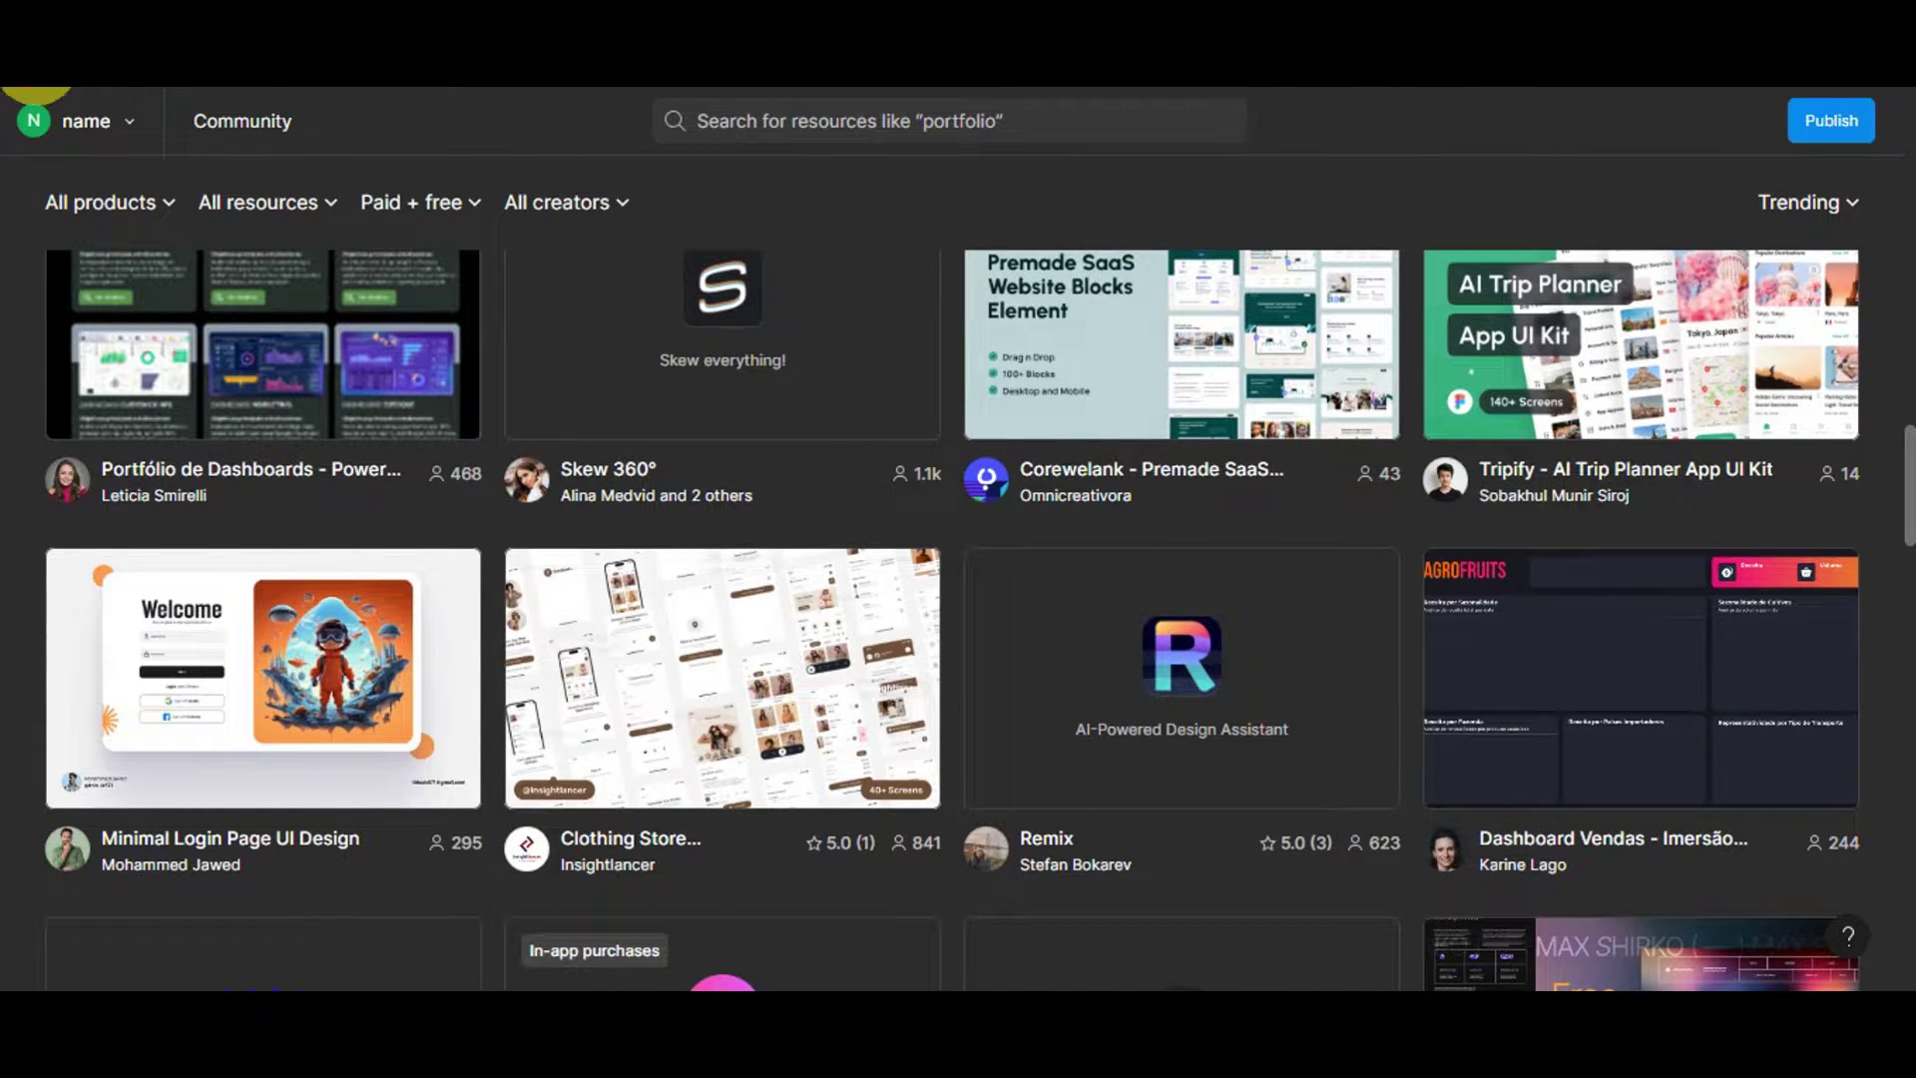
{"action": "left_click", "coordinate": [37, 82]}
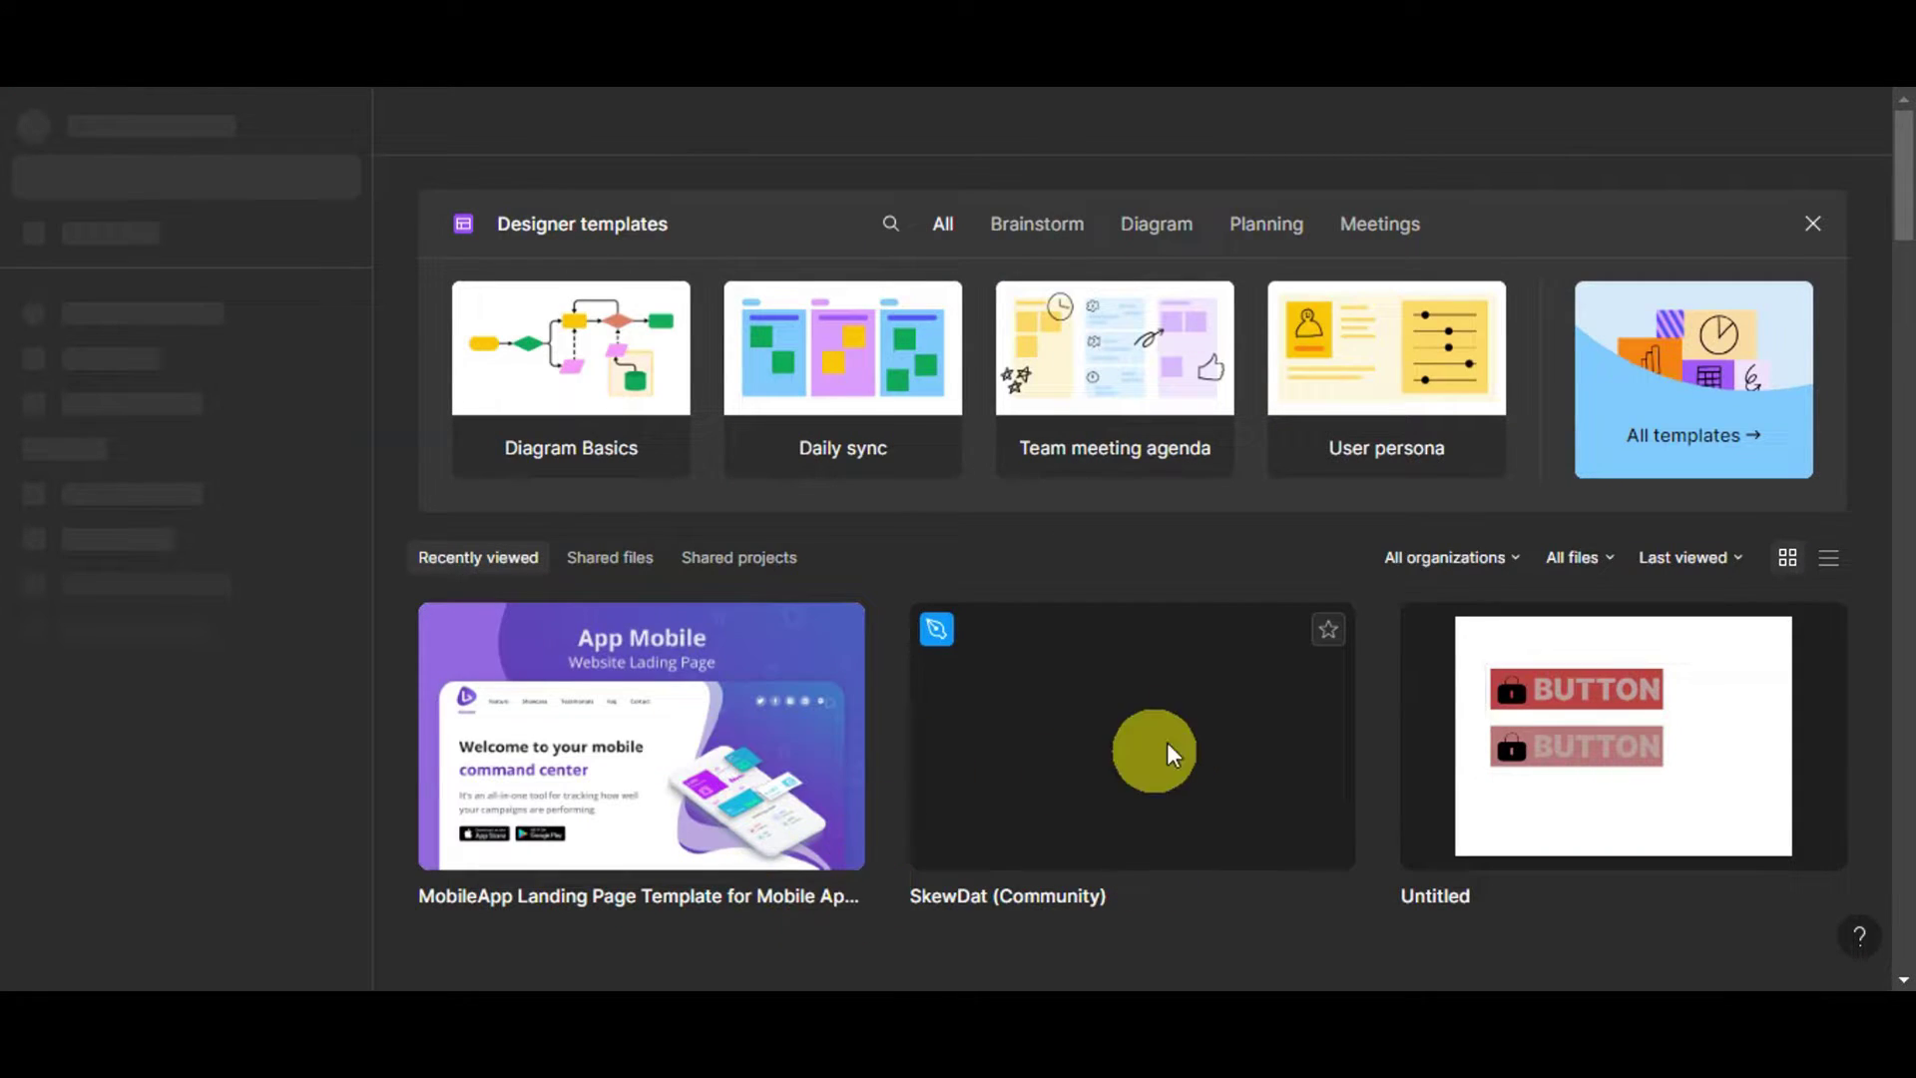
- Scroll the Recents grid until the 'Airbnb App UI - Free UI Kit' card is visible
{"action": "scroll", "coordinate": [1796, 688], "scroll_direction": "down", "scroll_amount": 6}
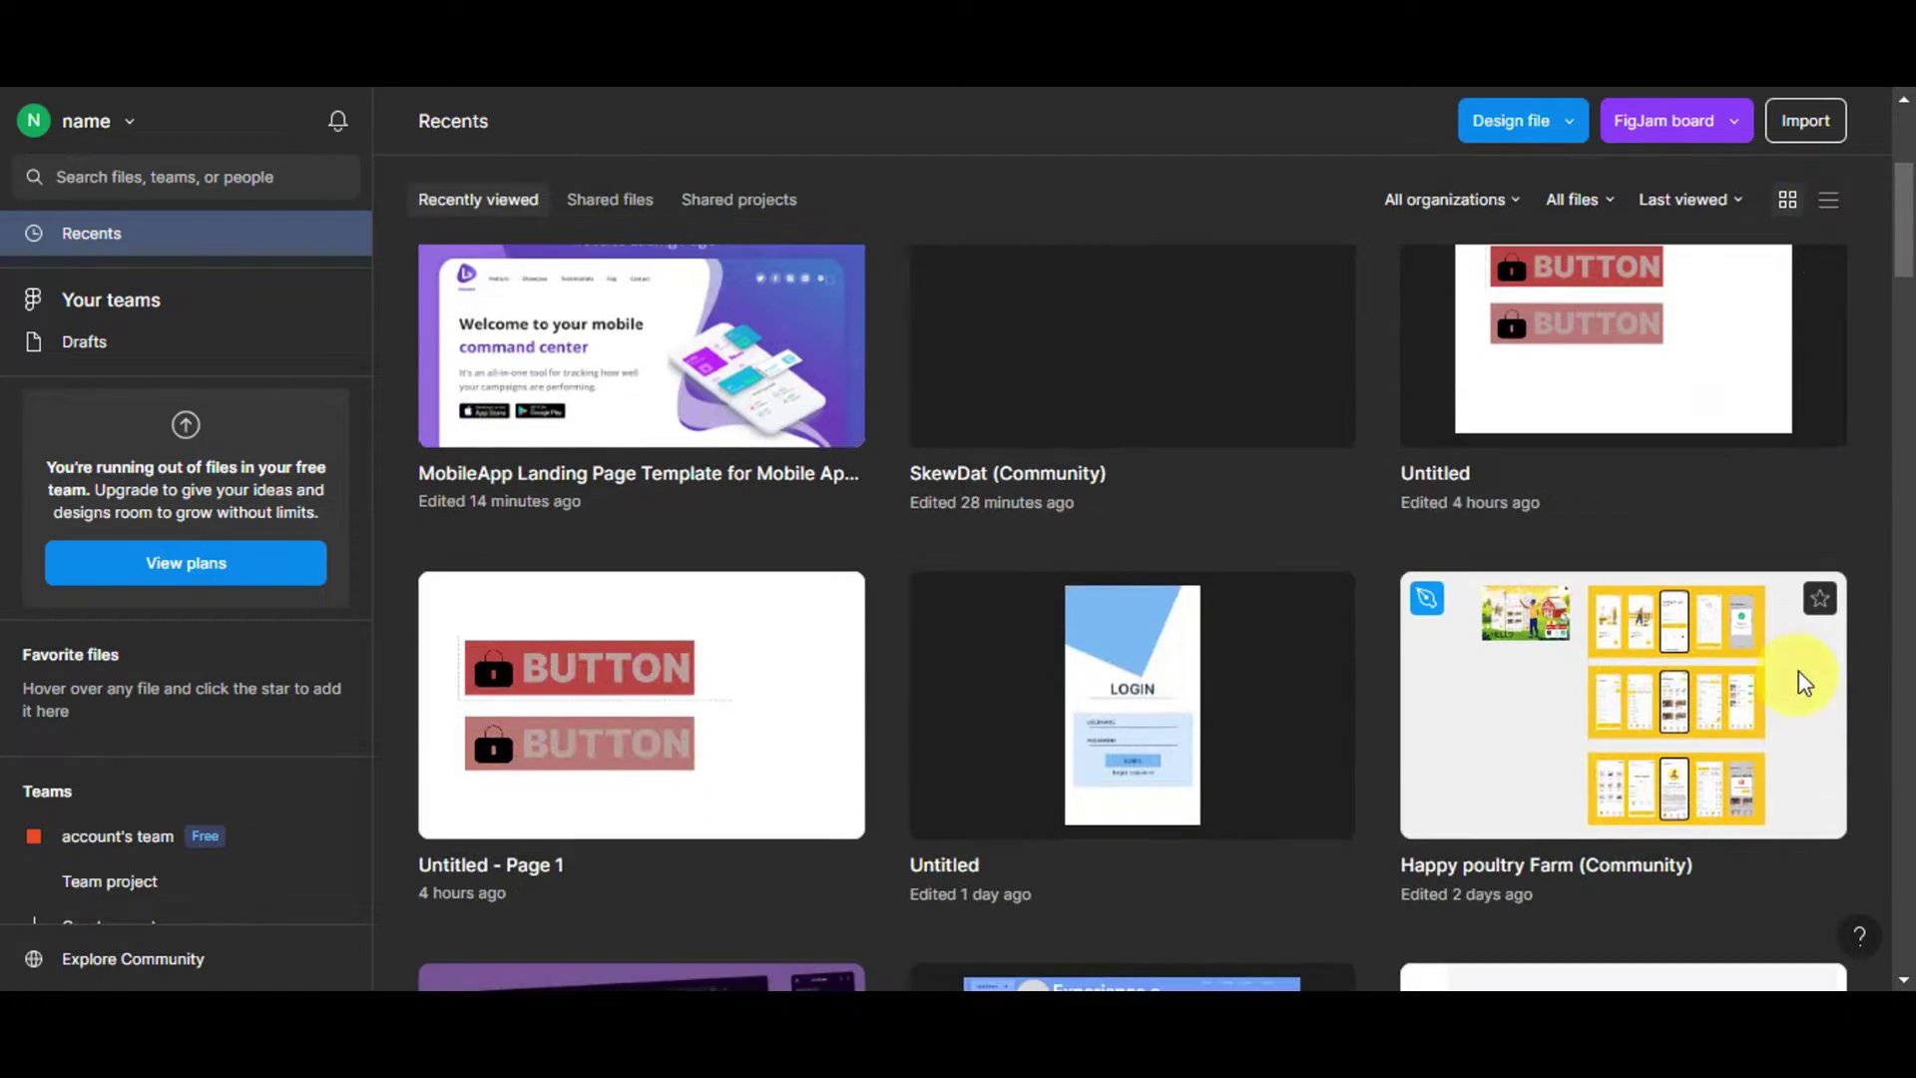
{"action": "scroll", "coordinate": [1456, 631], "scroll_direction": "down", "scroll_amount": 10}
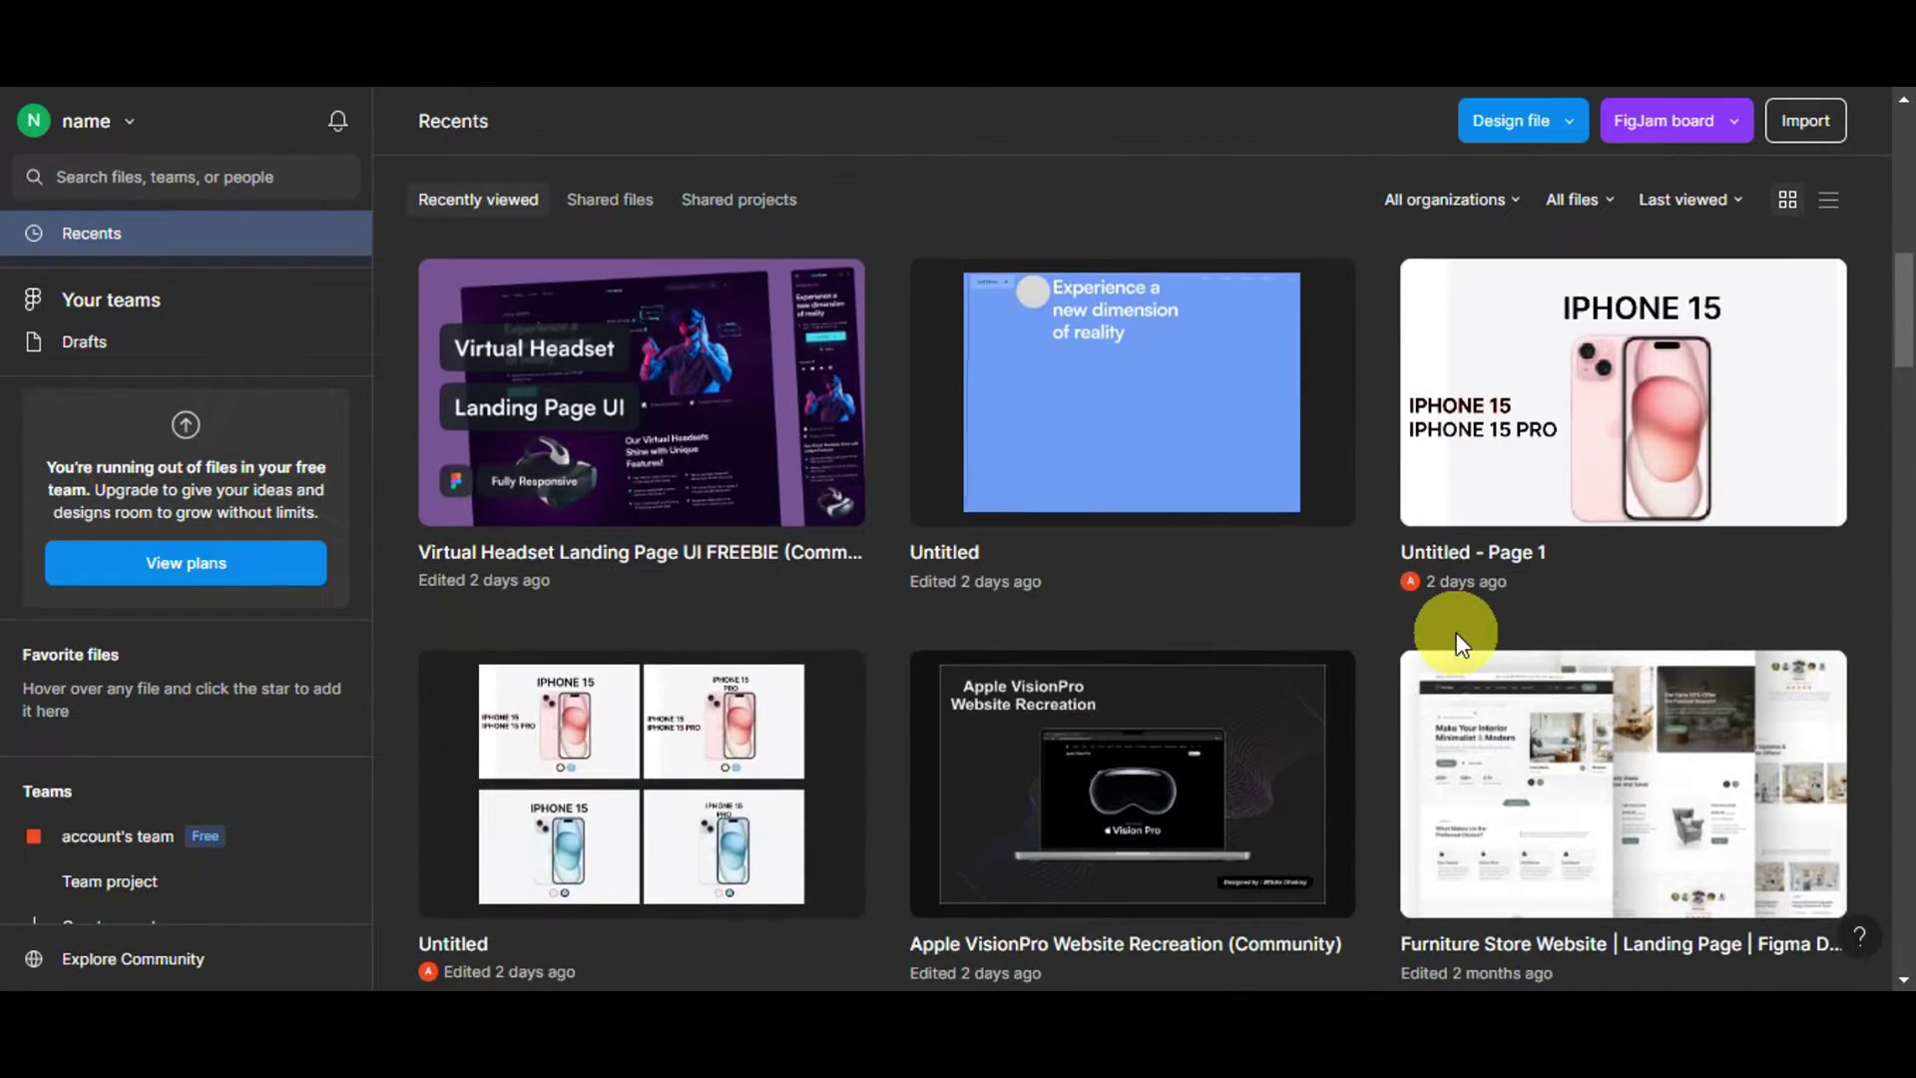
{"action": "scroll", "coordinate": [1457, 632], "scroll_direction": "down", "scroll_amount": 3}
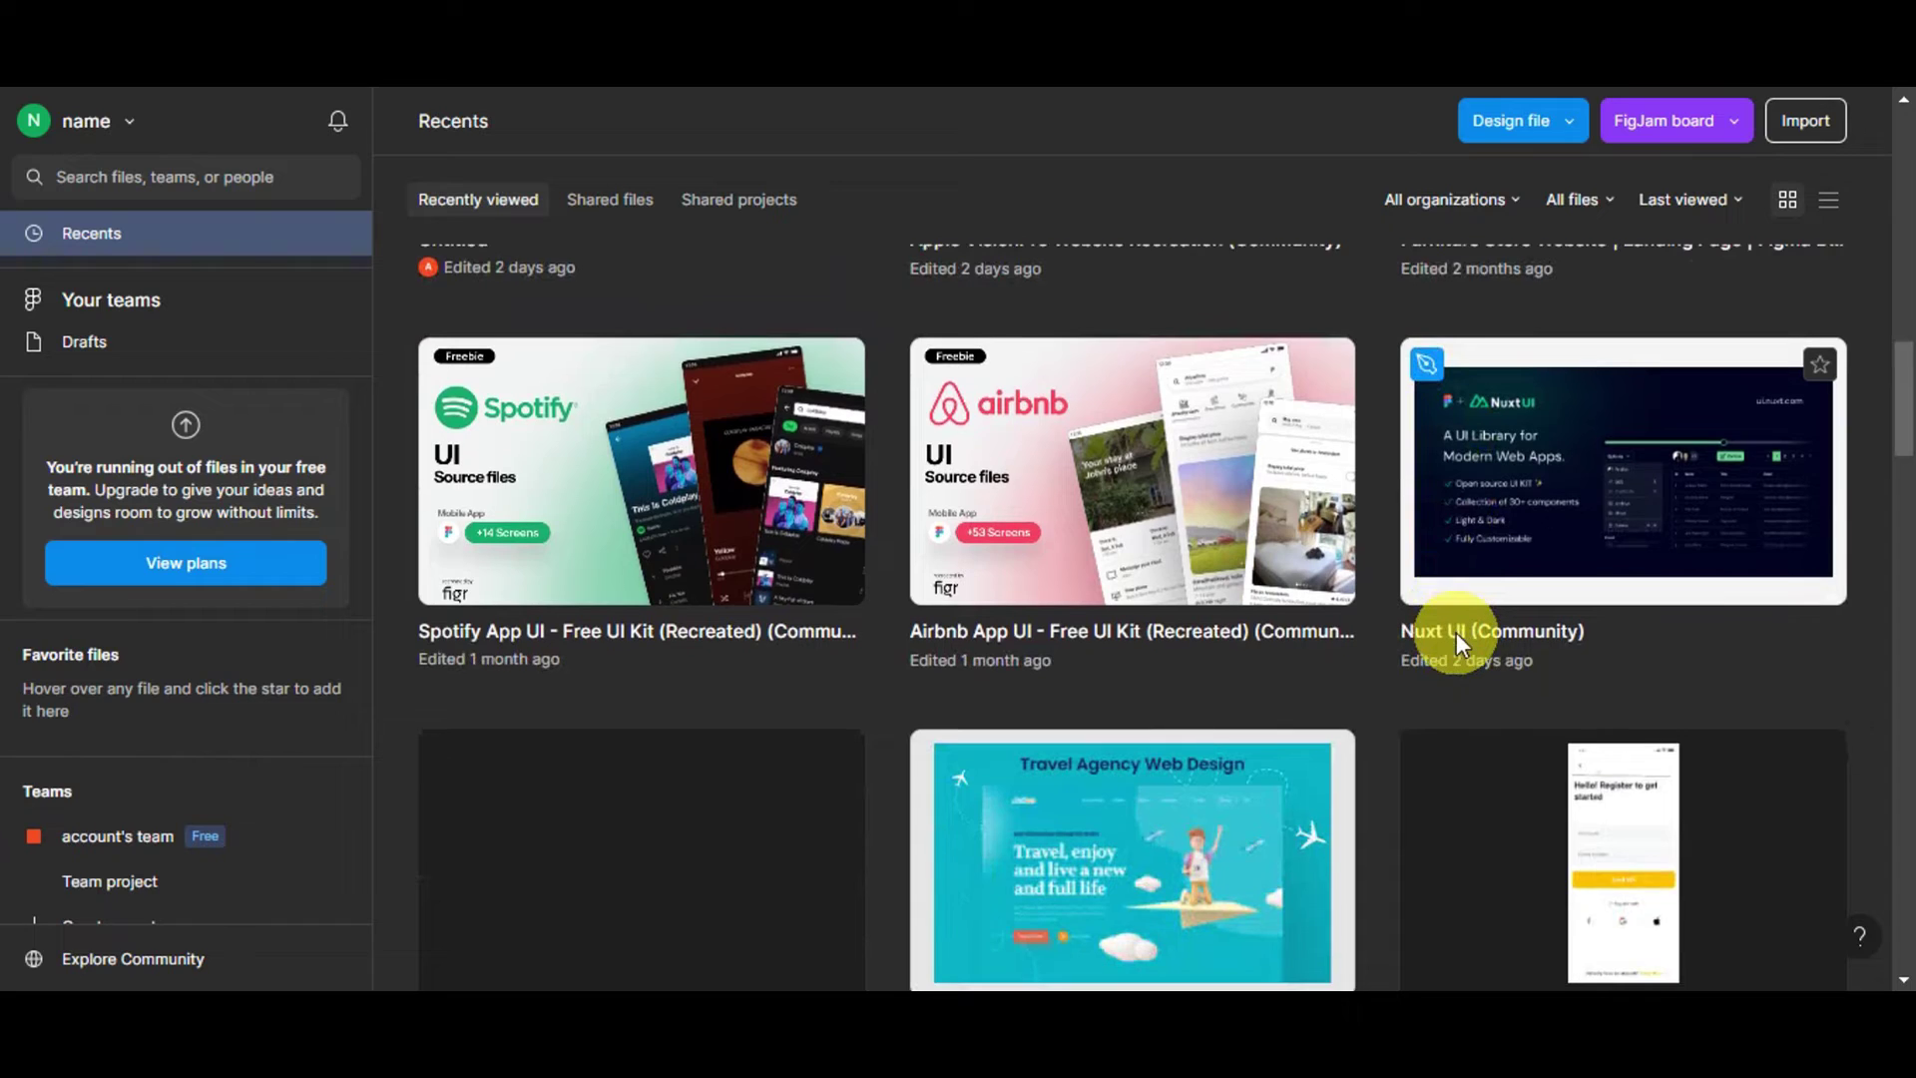
{"action": "scroll", "coordinate": [1457, 632], "scroll_direction": "up", "scroll_amount": 2}
{"action": "scroll", "coordinate": [1453, 648], "scroll_direction": "up", "scroll_amount": 1}
{"action": "scroll", "coordinate": [1197, 658], "scroll_direction": "down", "scroll_amount": 2}
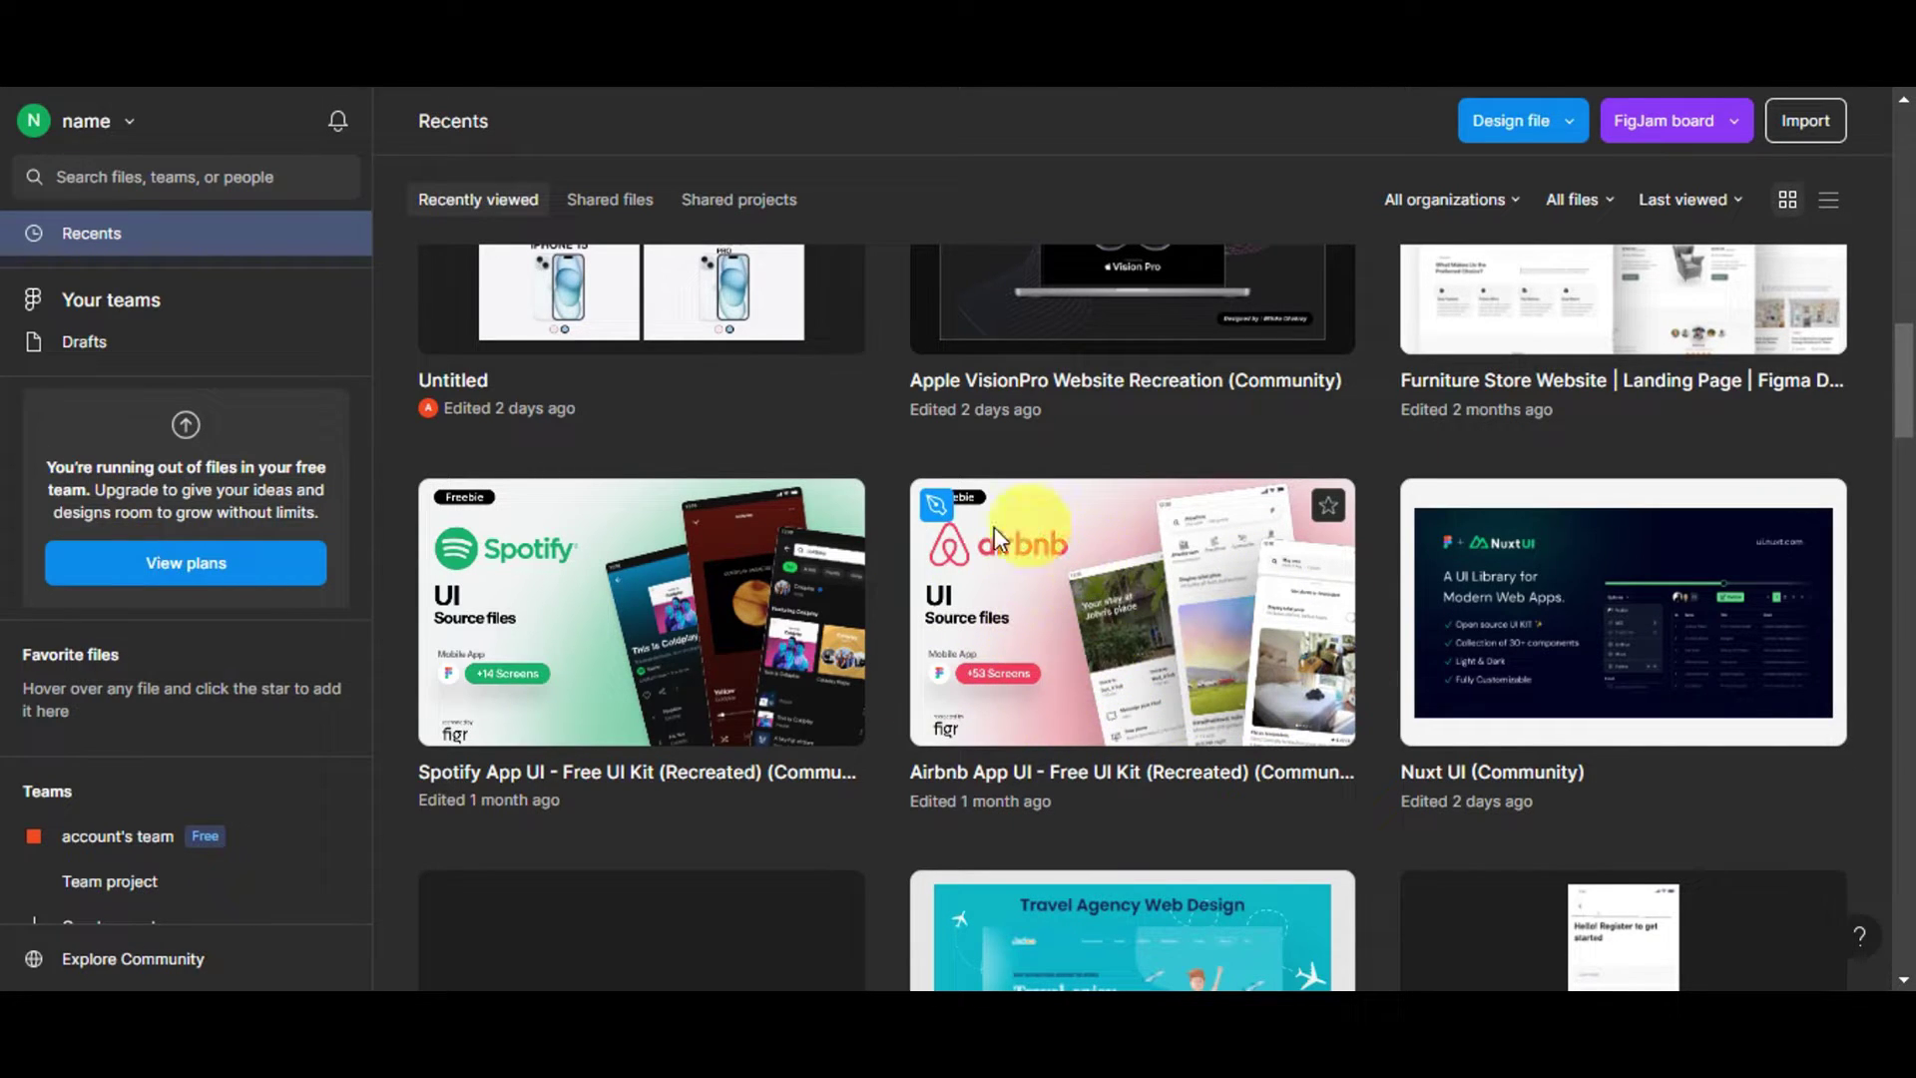
- Open the Airbnb App UI kit file and switch the left panel from Layers to Assets
{"action": "left_click", "coordinate": [1209, 631]}
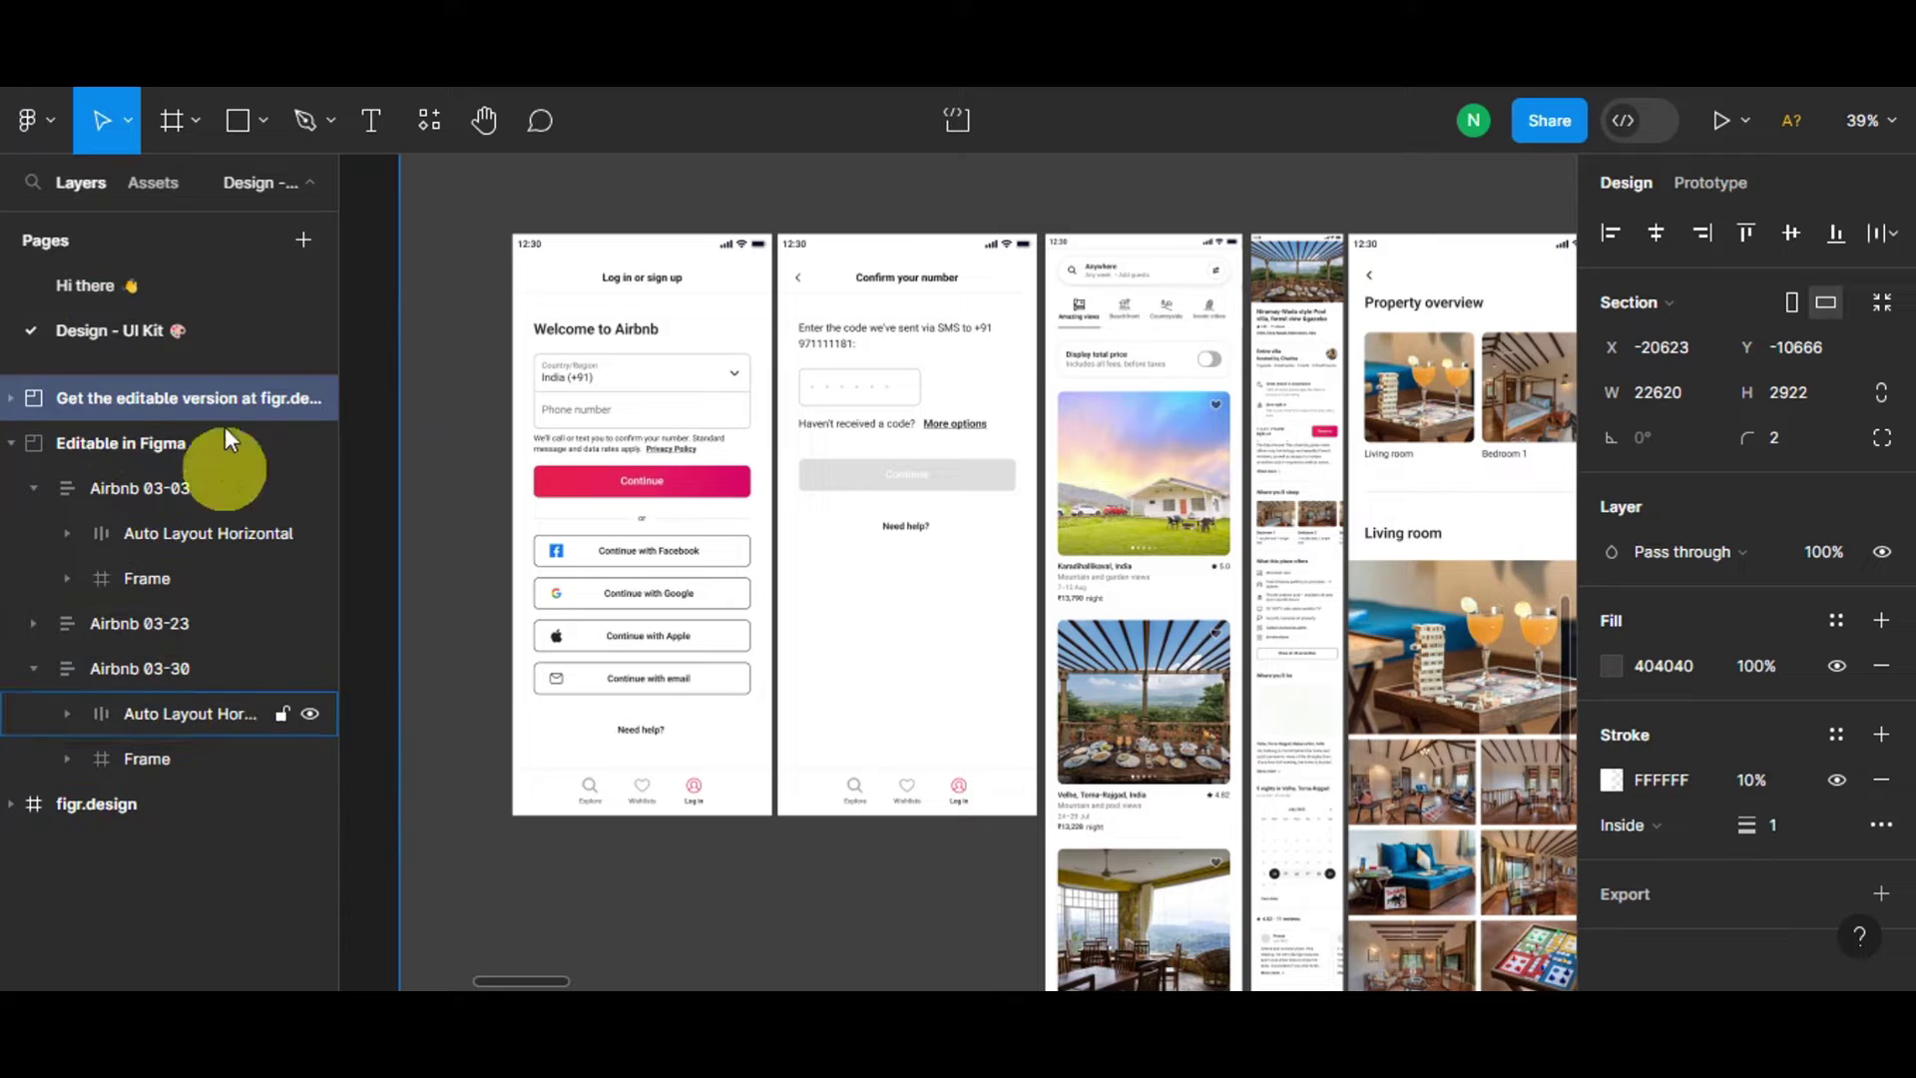
{"action": "left_click", "coordinate": [153, 181]}
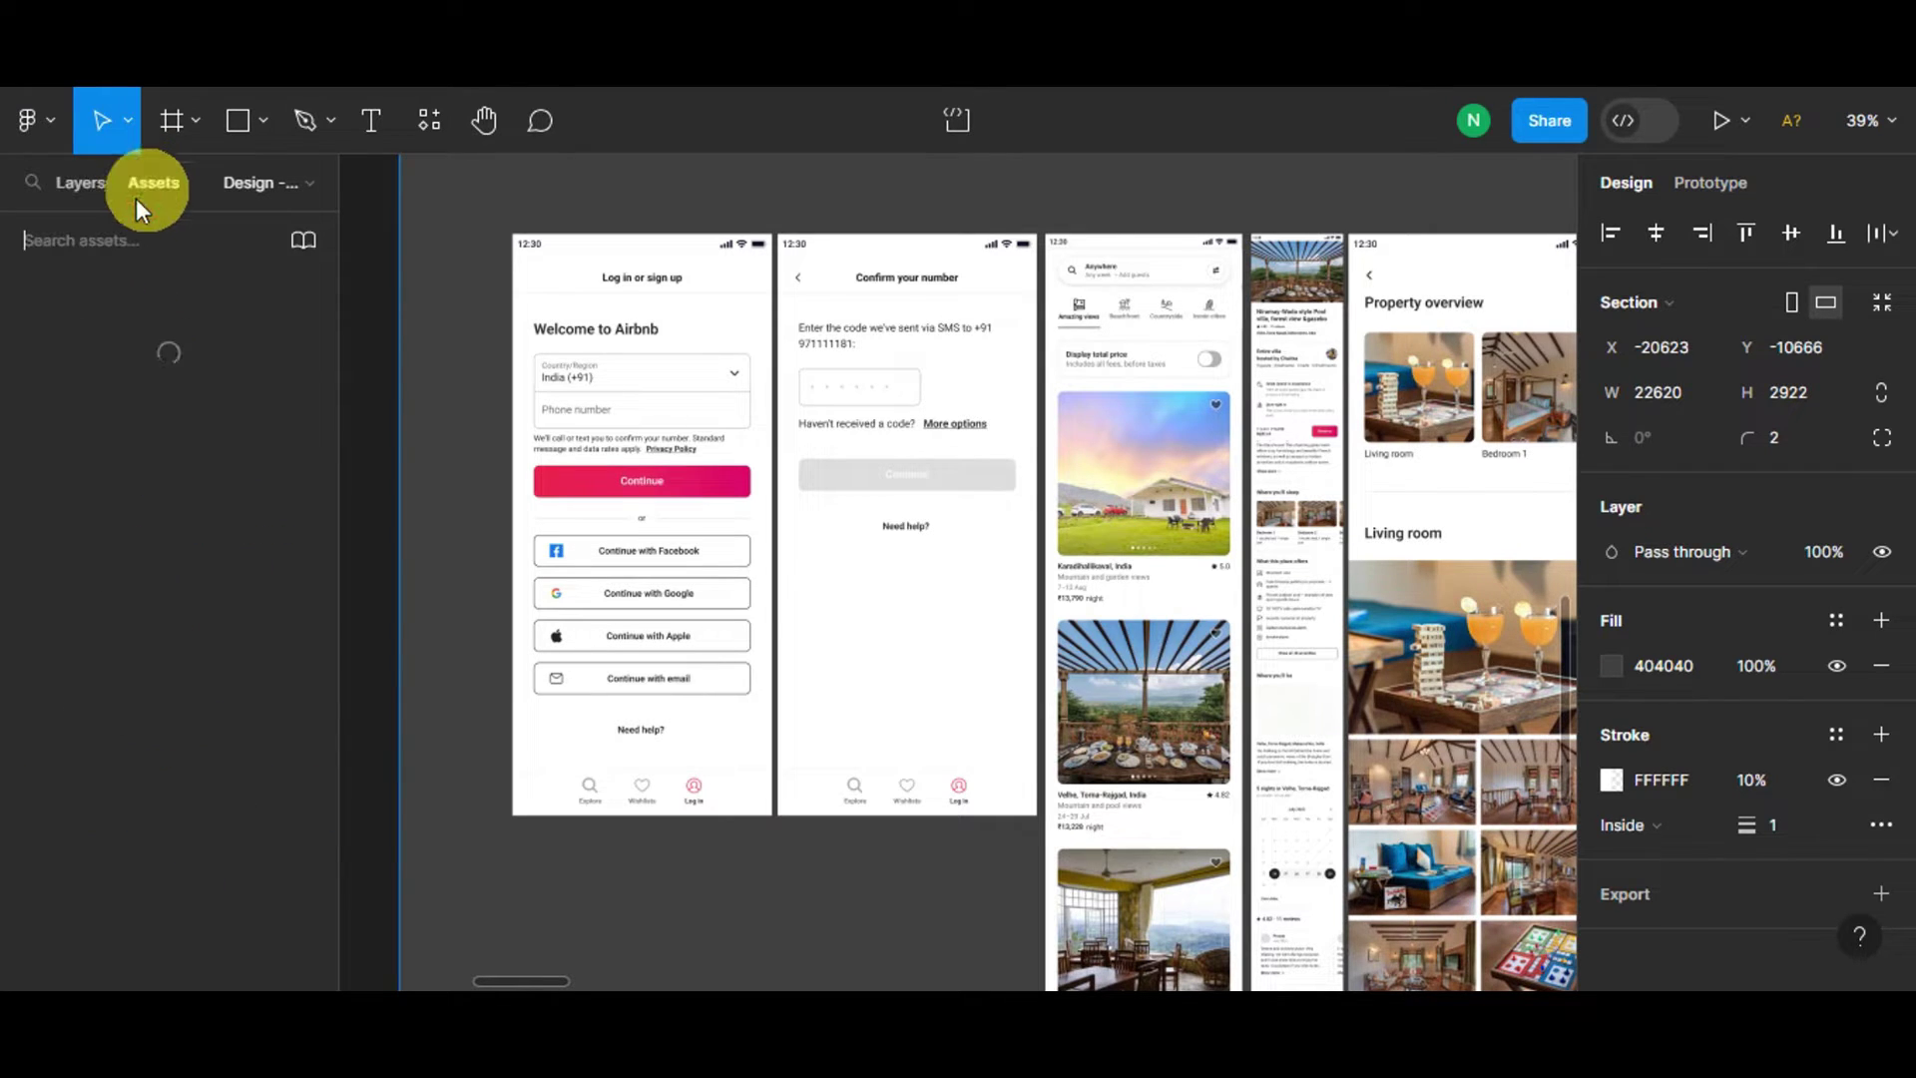
{"action": "left_click", "coordinate": [55, 119]}
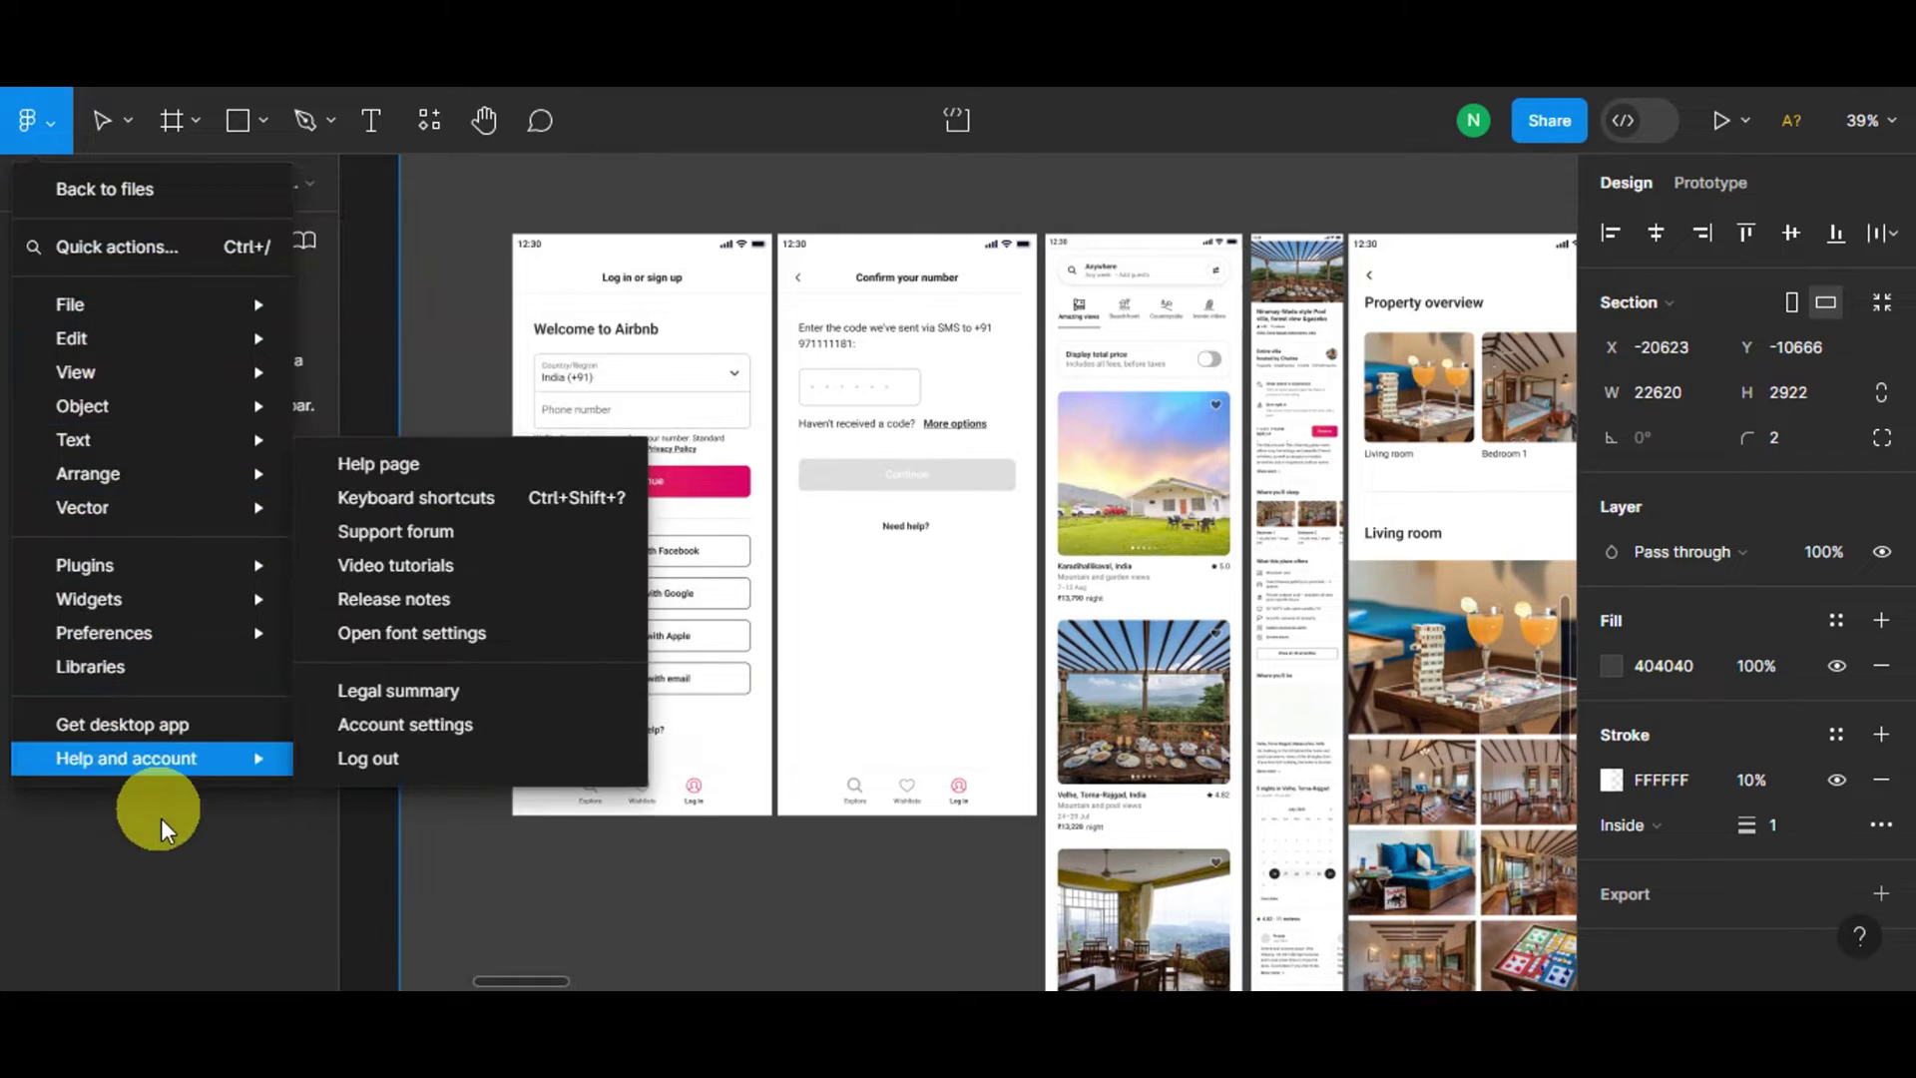
{"action": "left_click", "coordinate": [165, 883]}
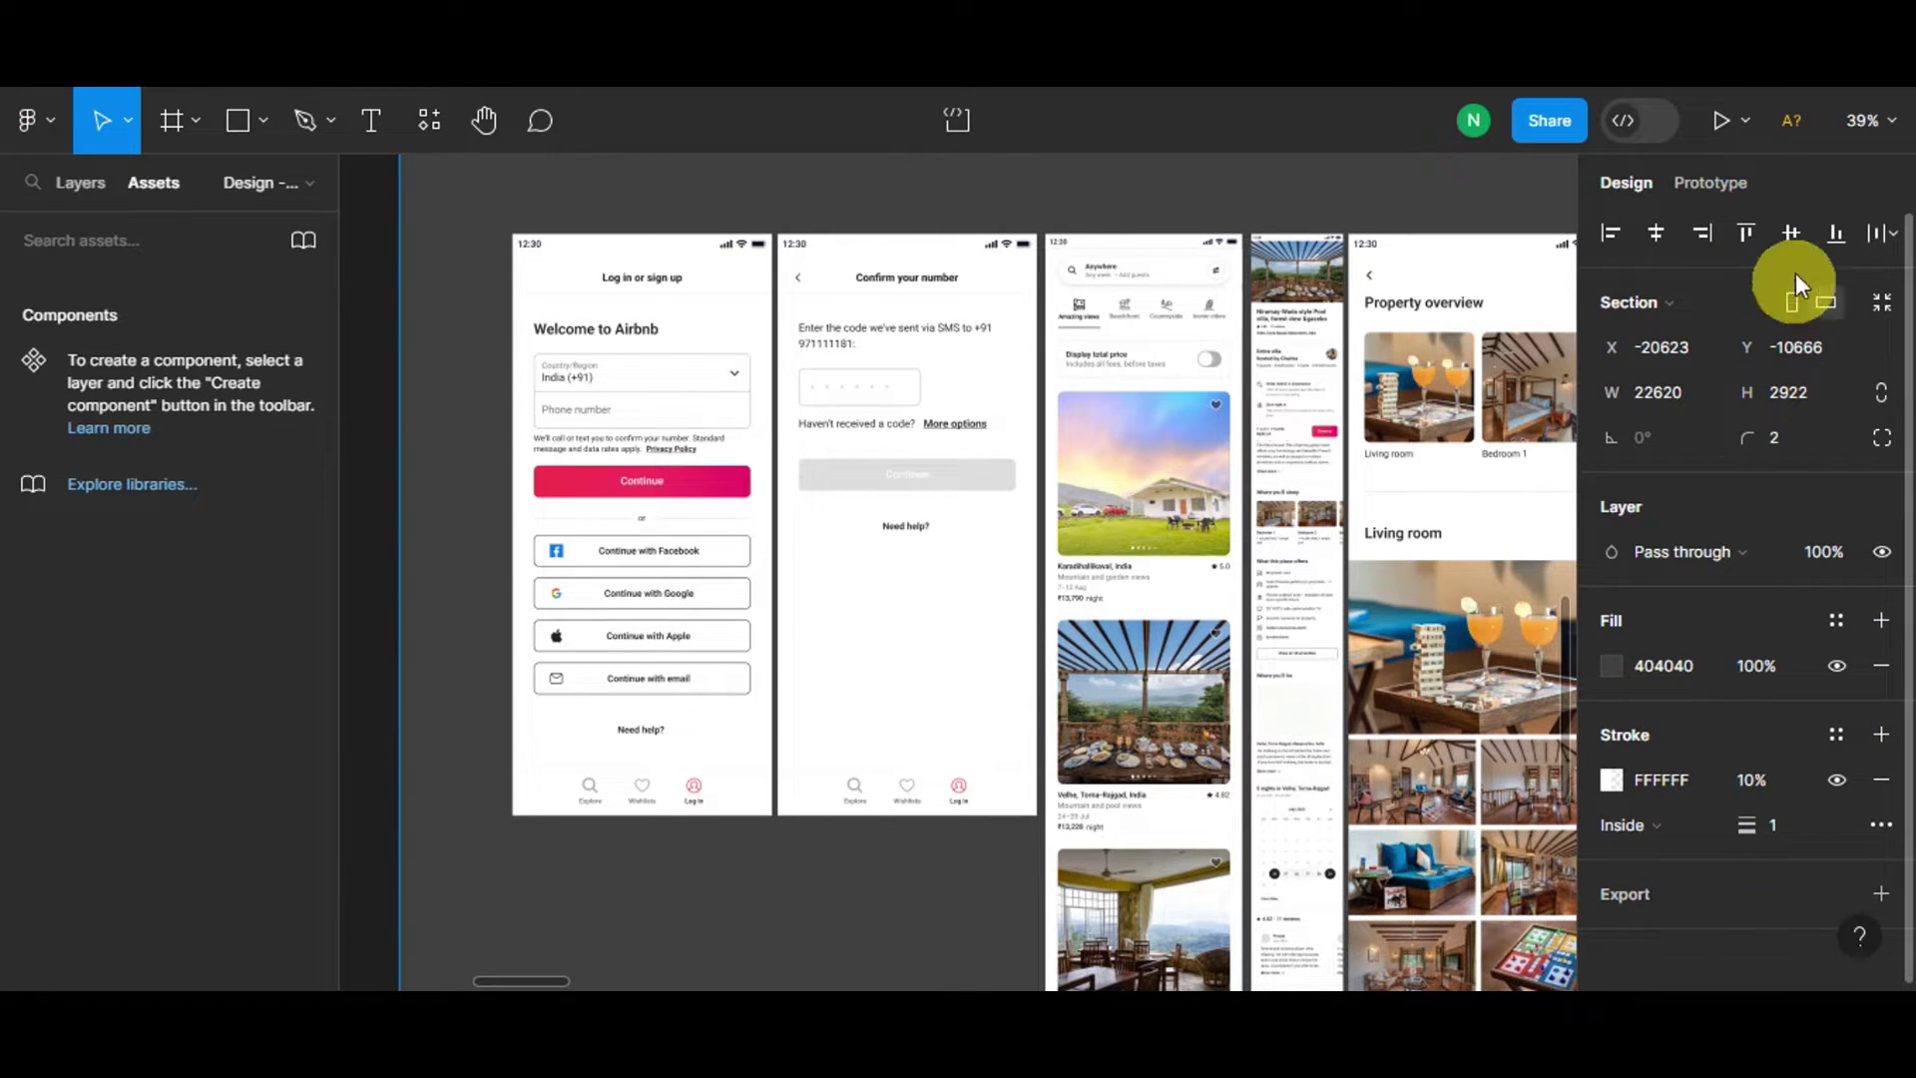
- Switch the right sidebar to the Prototype tab for the Airbnb UI kit
{"action": "scroll", "coordinate": [1692, 397], "scroll_direction": "down", "scroll_amount": 1}
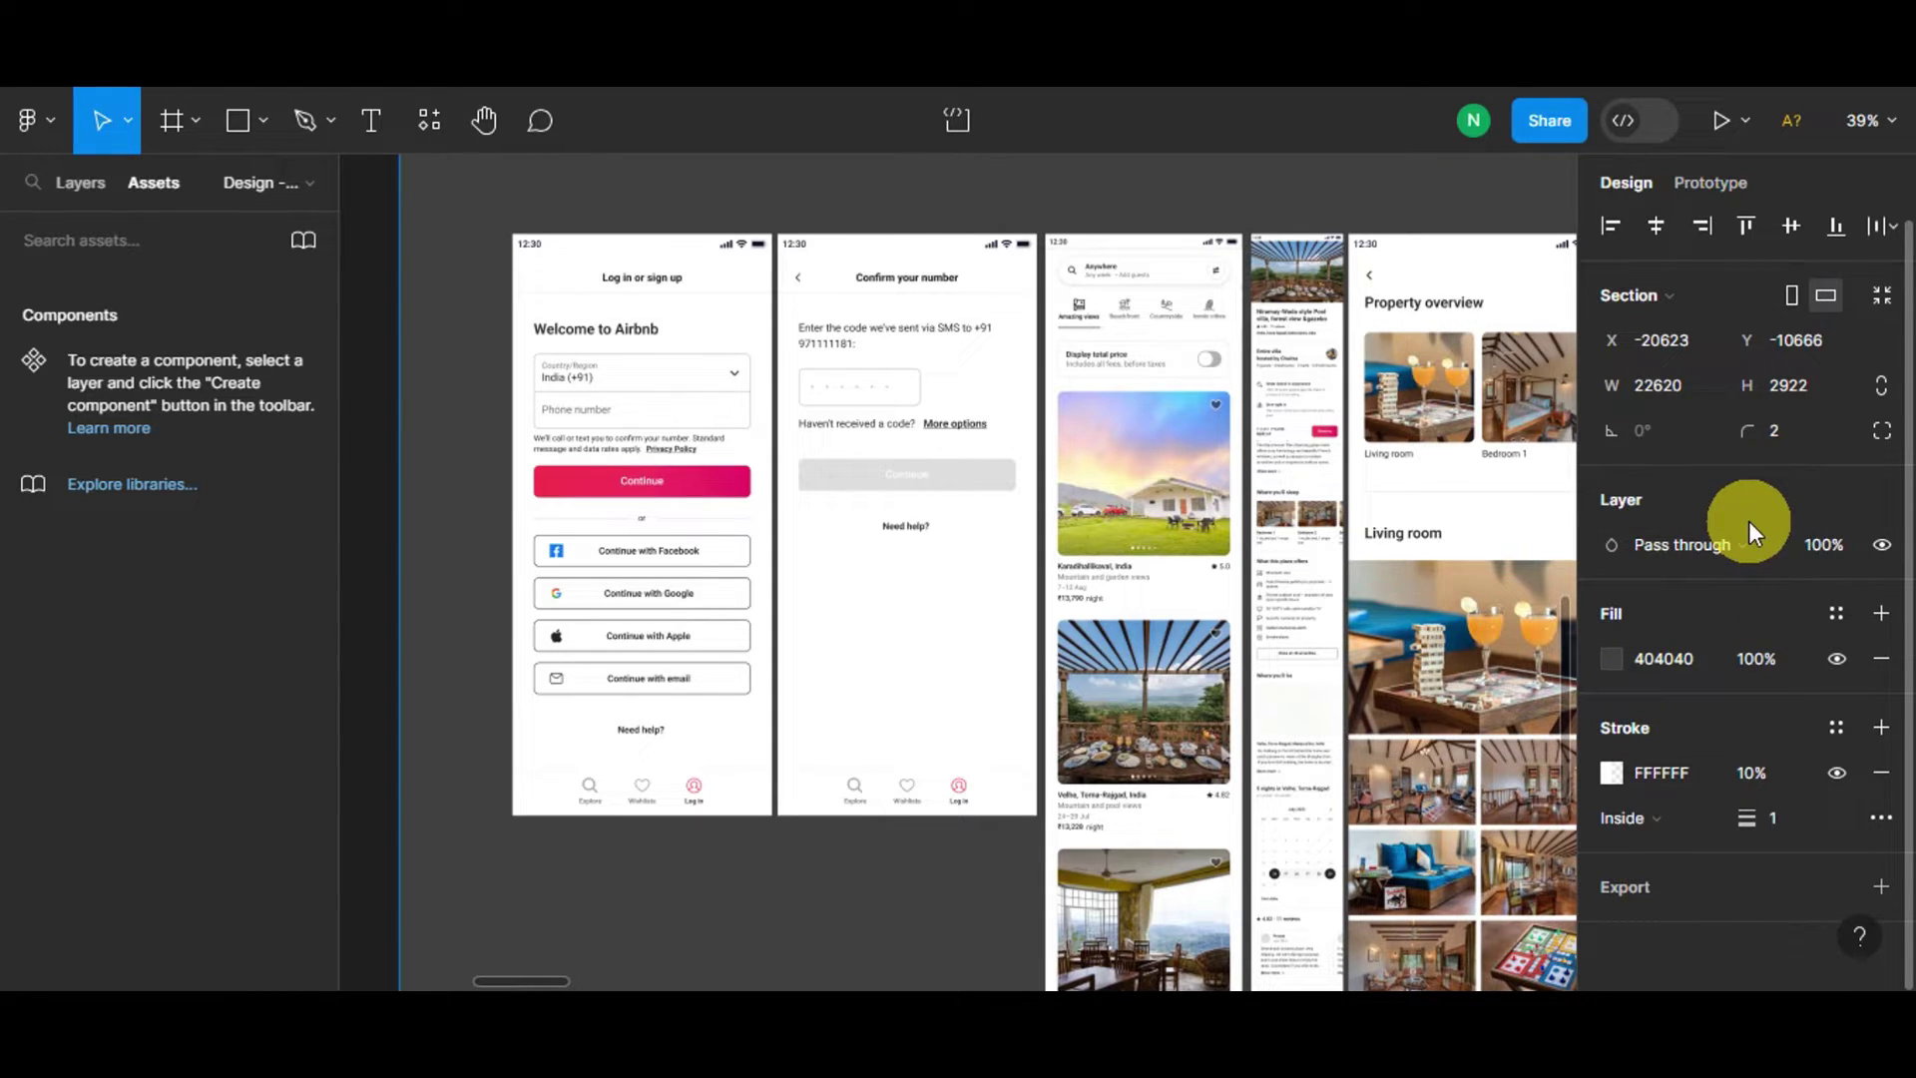
{"action": "left_click", "coordinate": [1722, 181]}
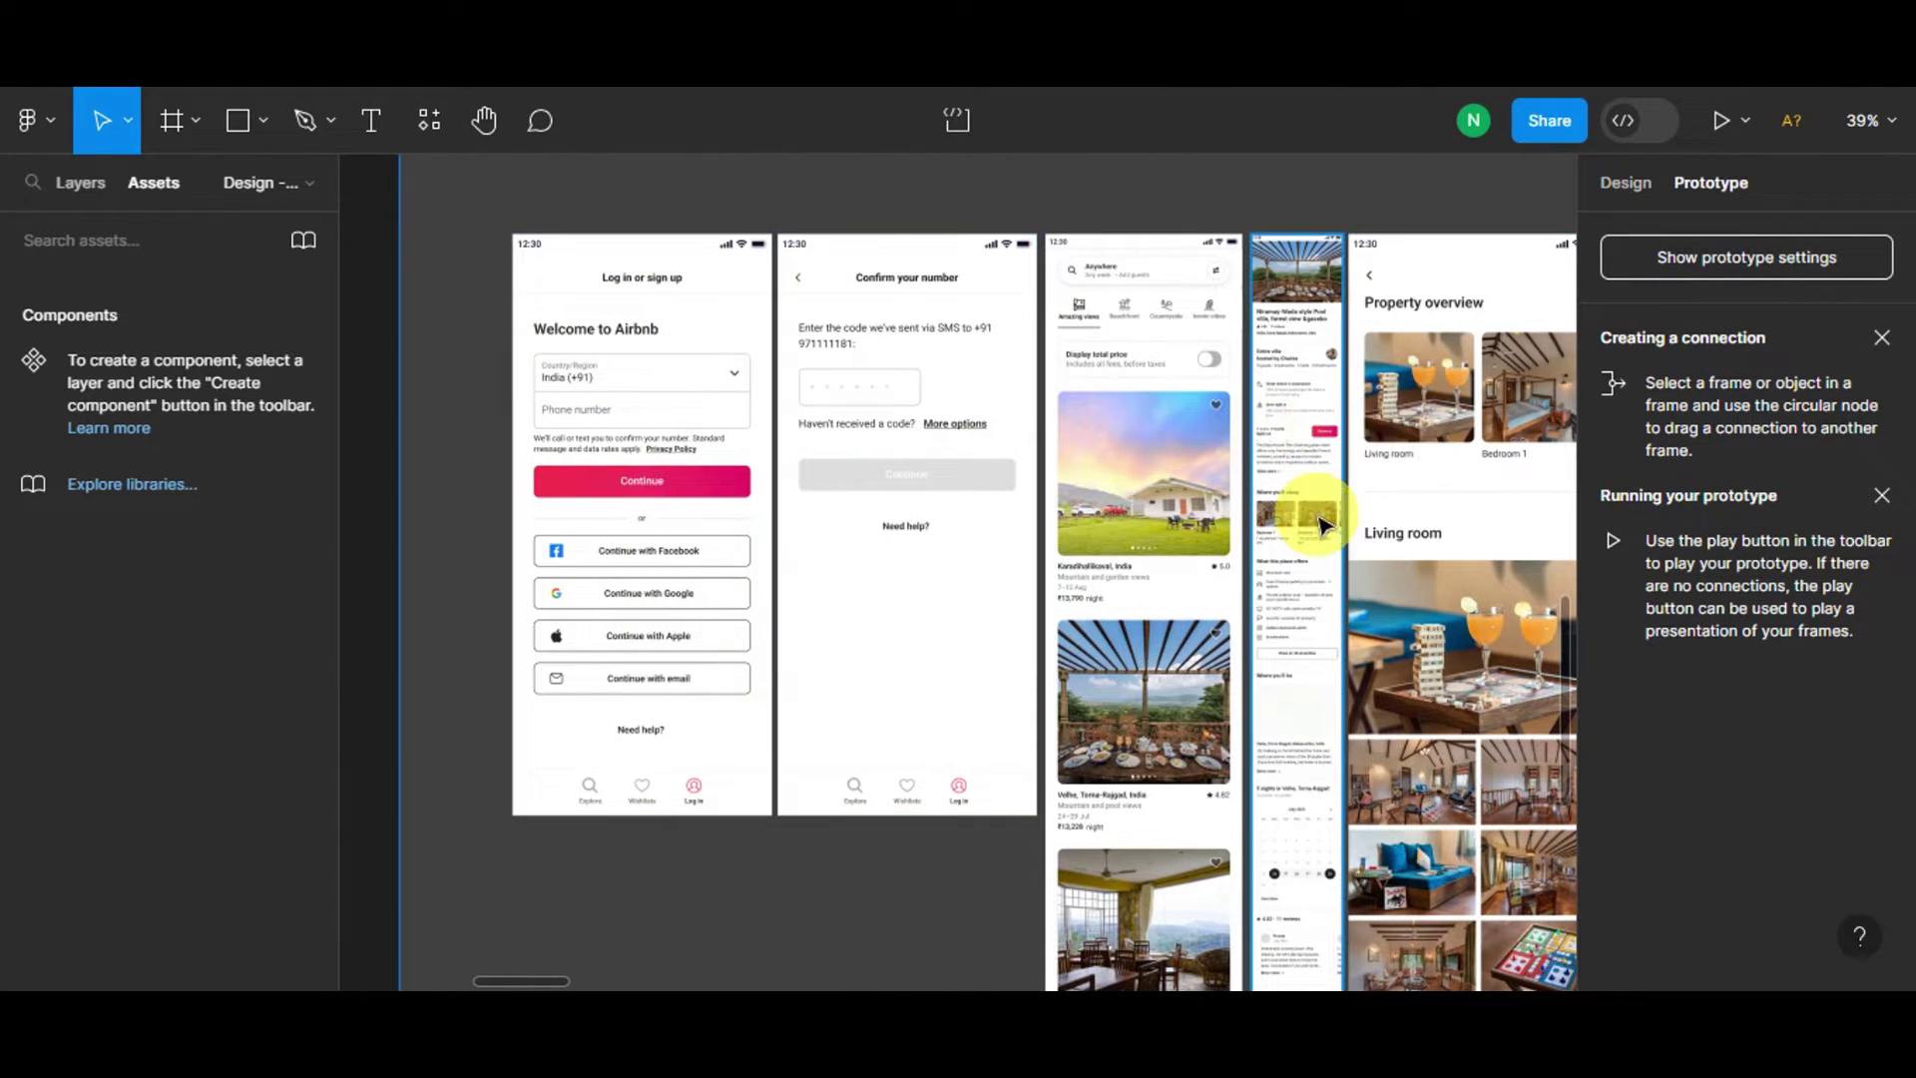
{"action": "left_click", "coordinate": [1474, 122]}
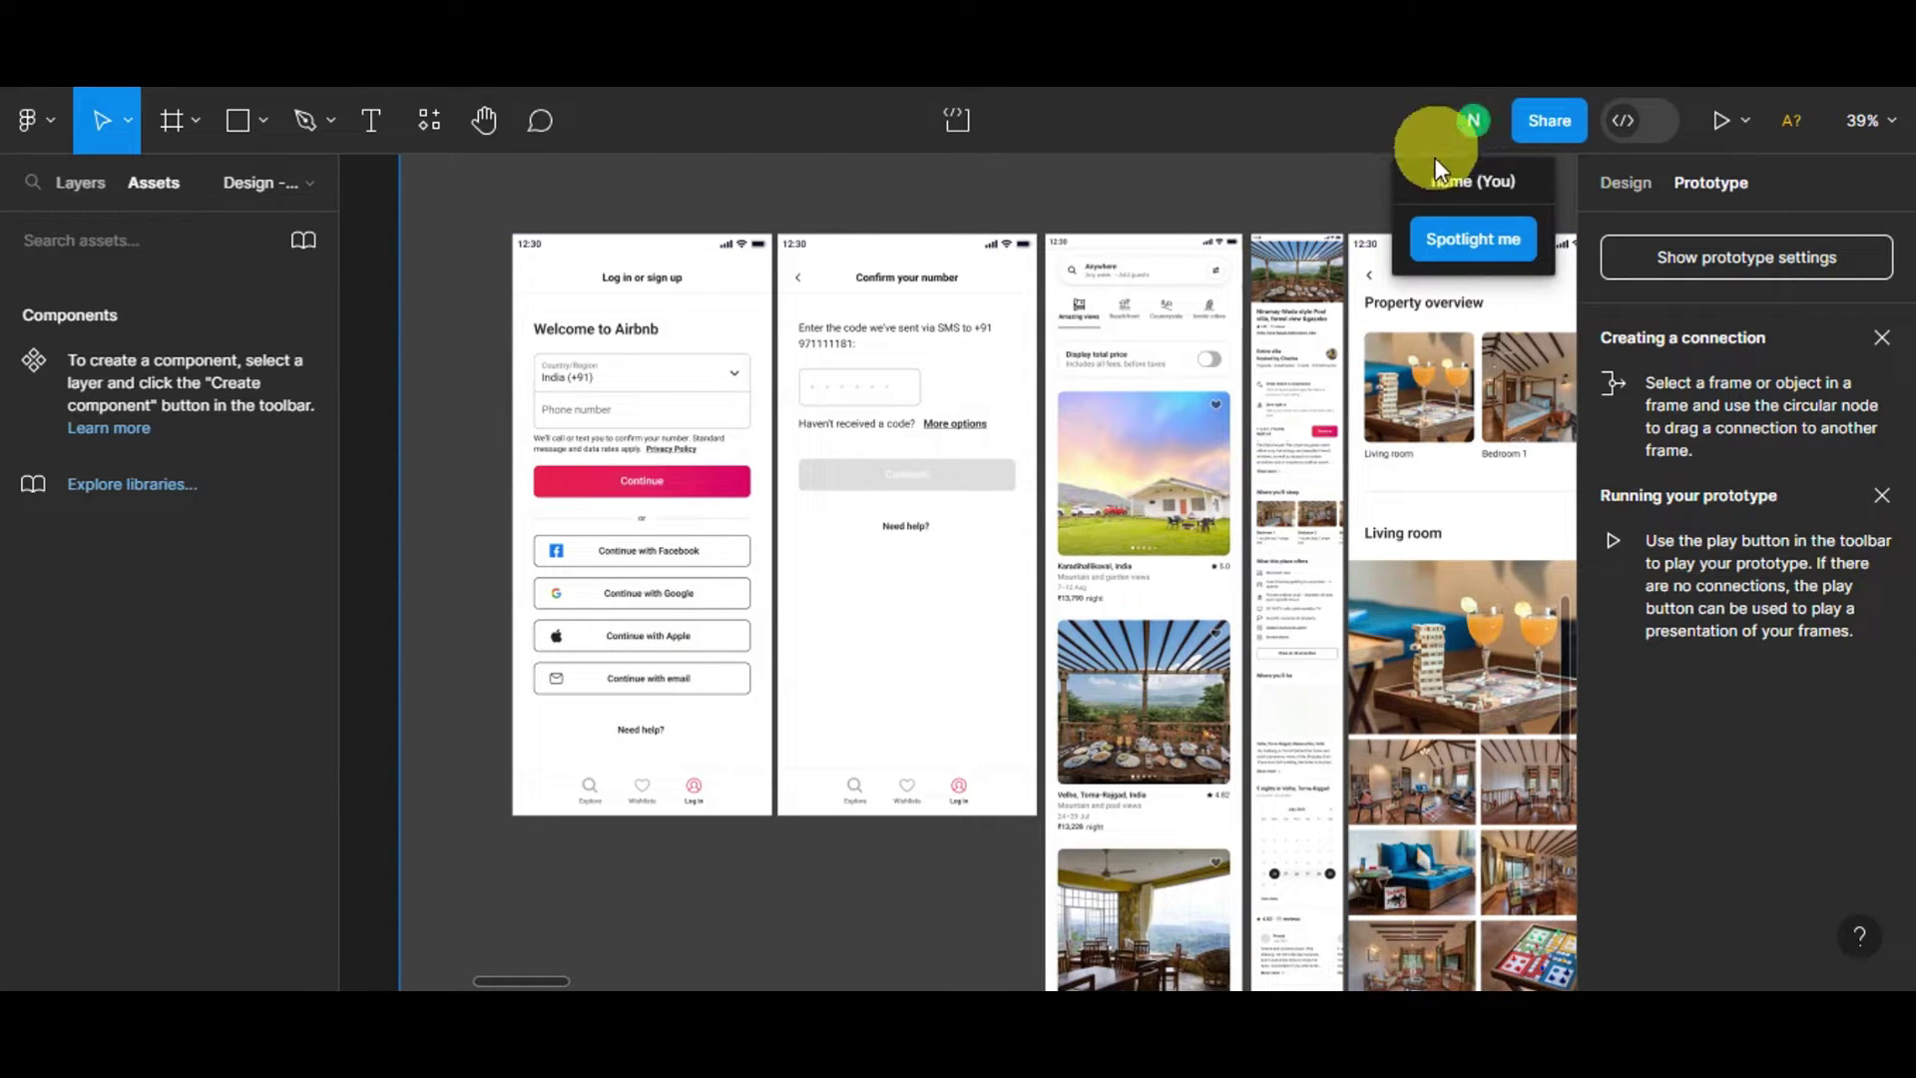
{"action": "left_click", "coordinate": [1559, 113]}
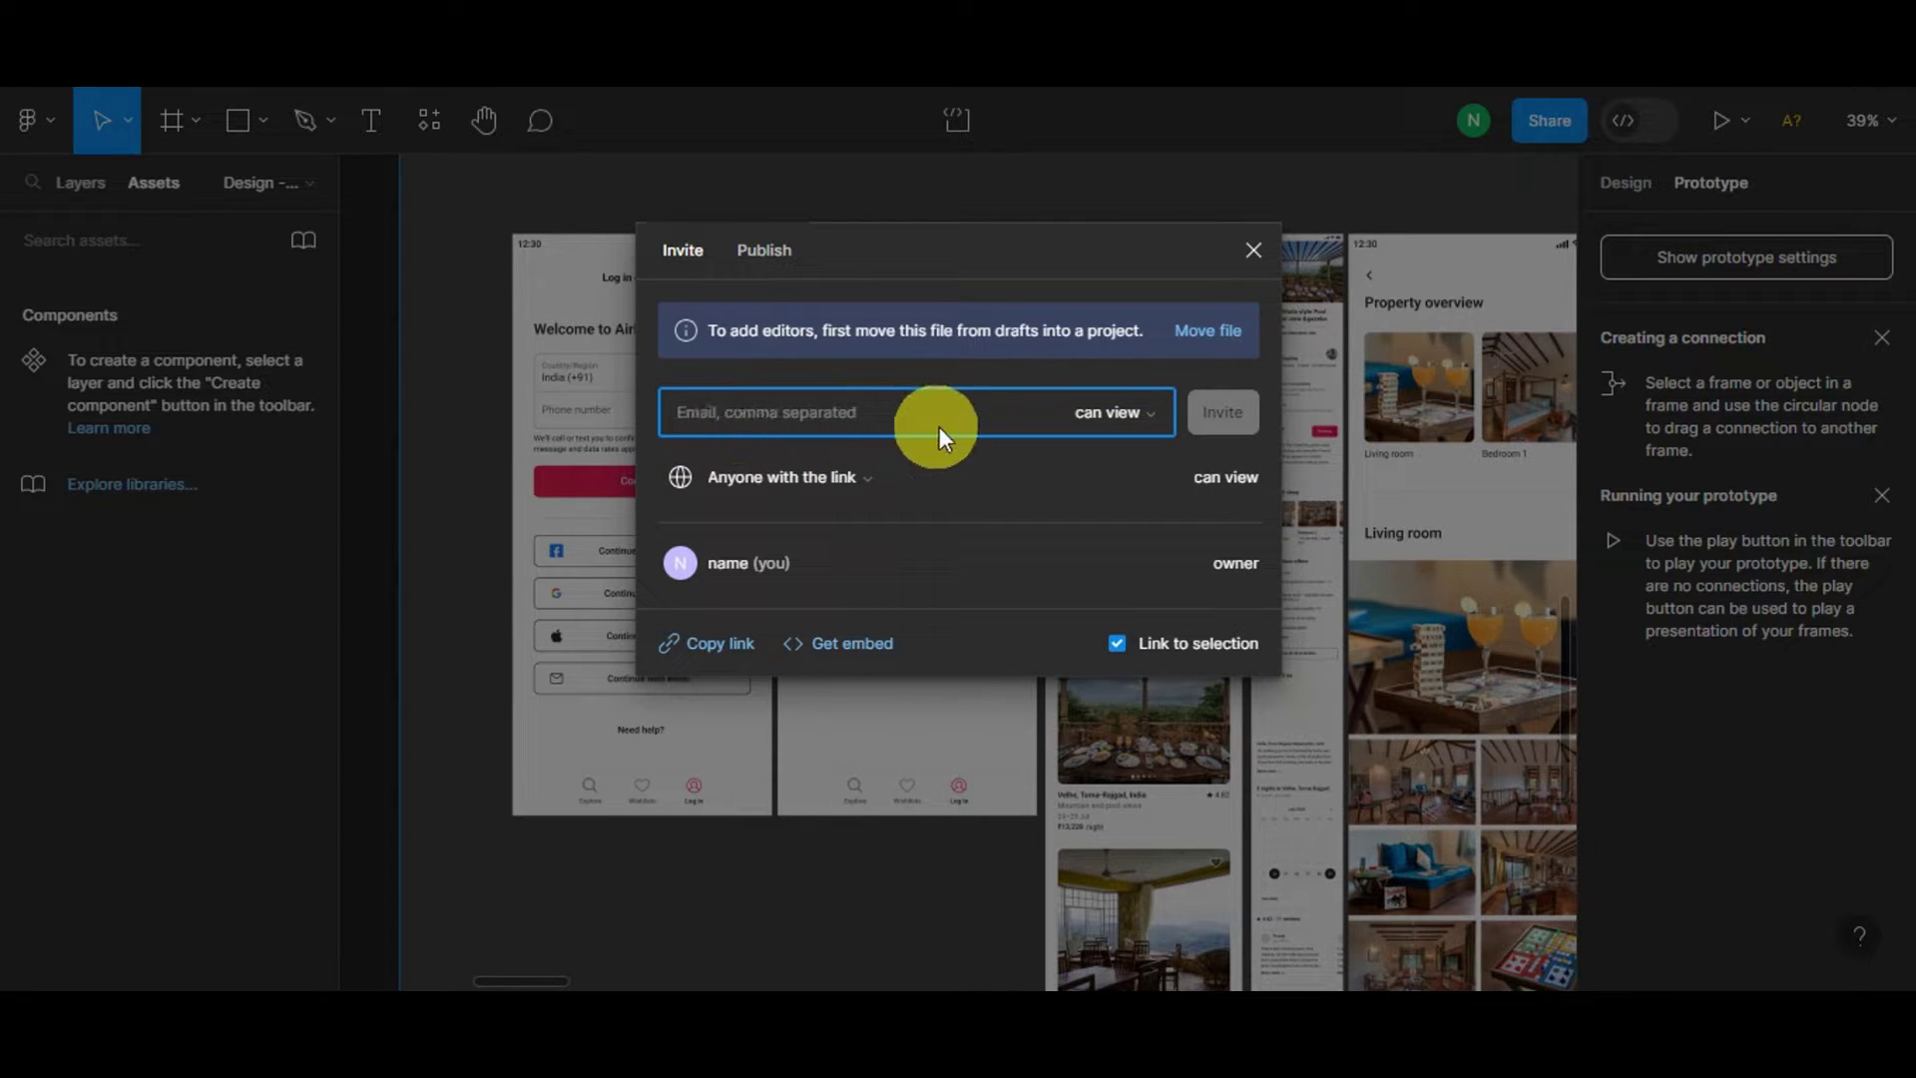
{"action": "left_click", "coordinate": [1212, 177]}
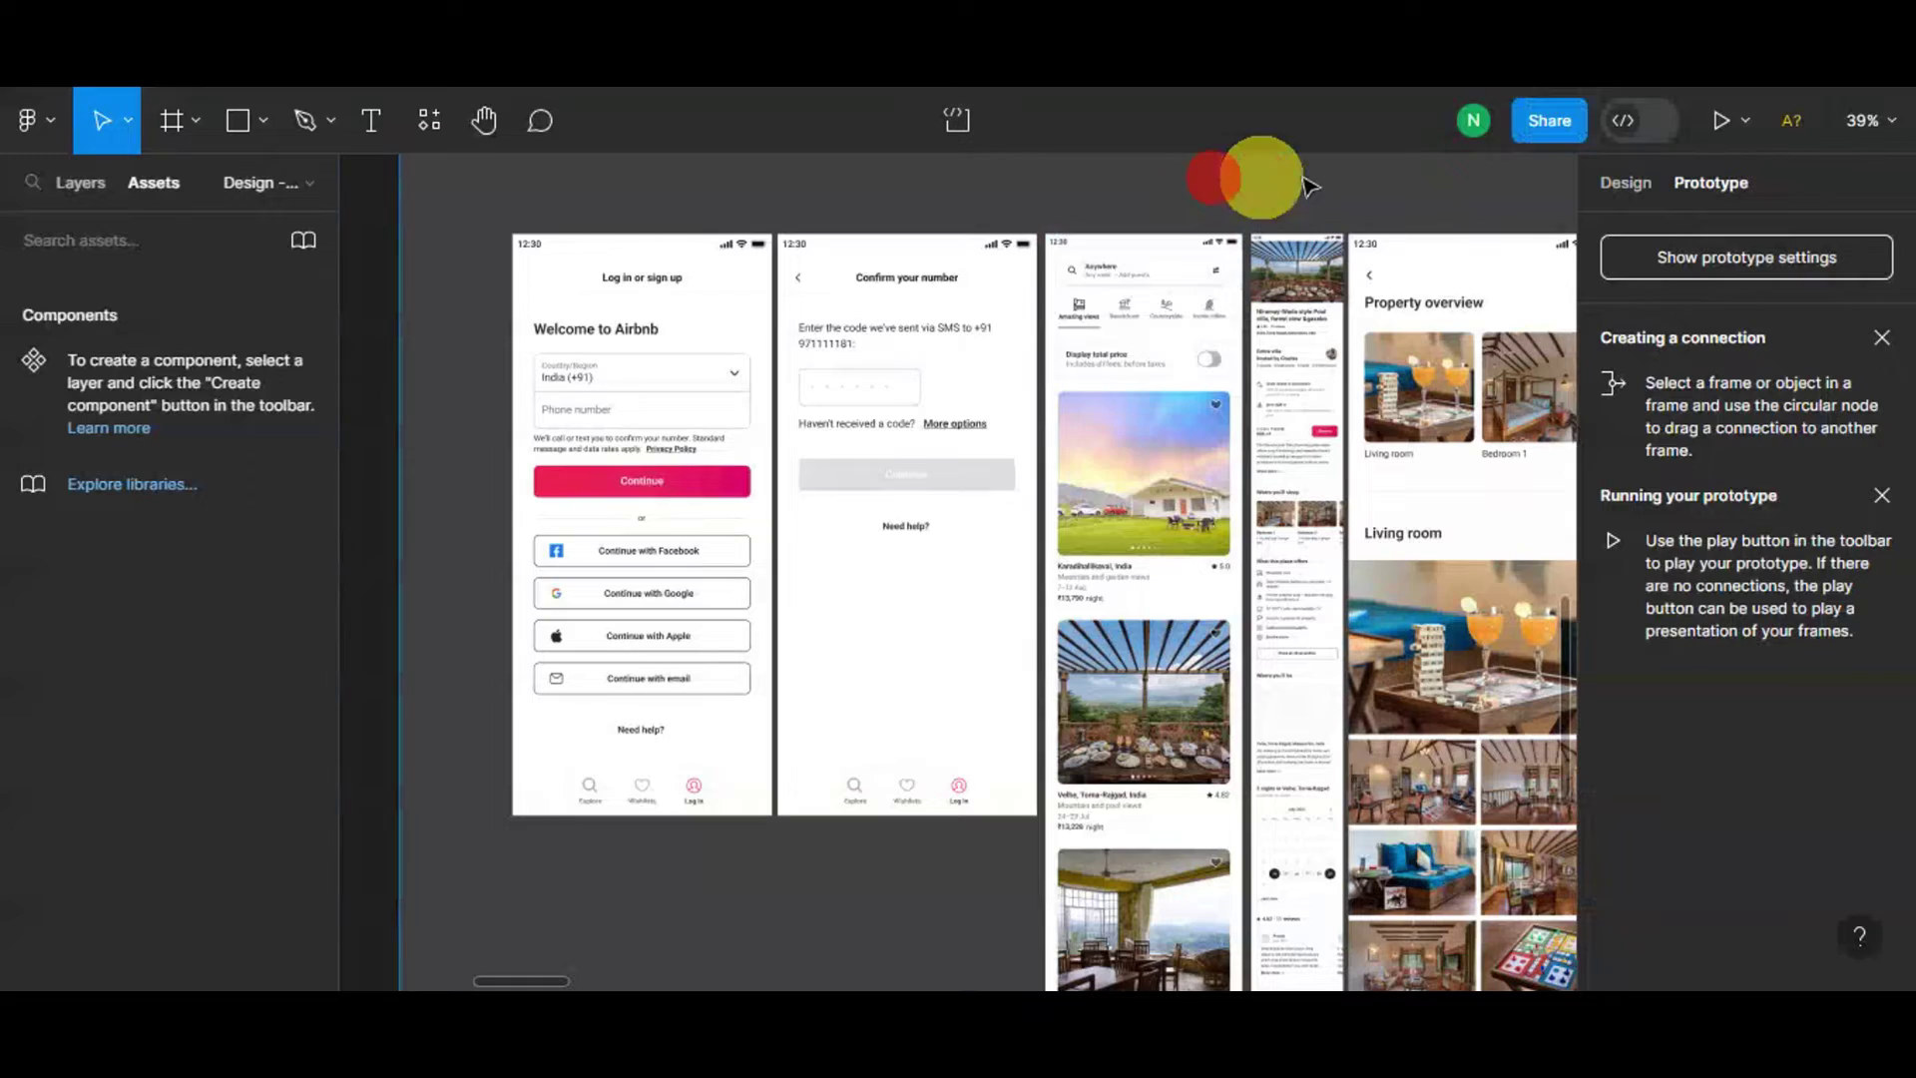
{"action": "left_click", "coordinate": [1886, 124]}
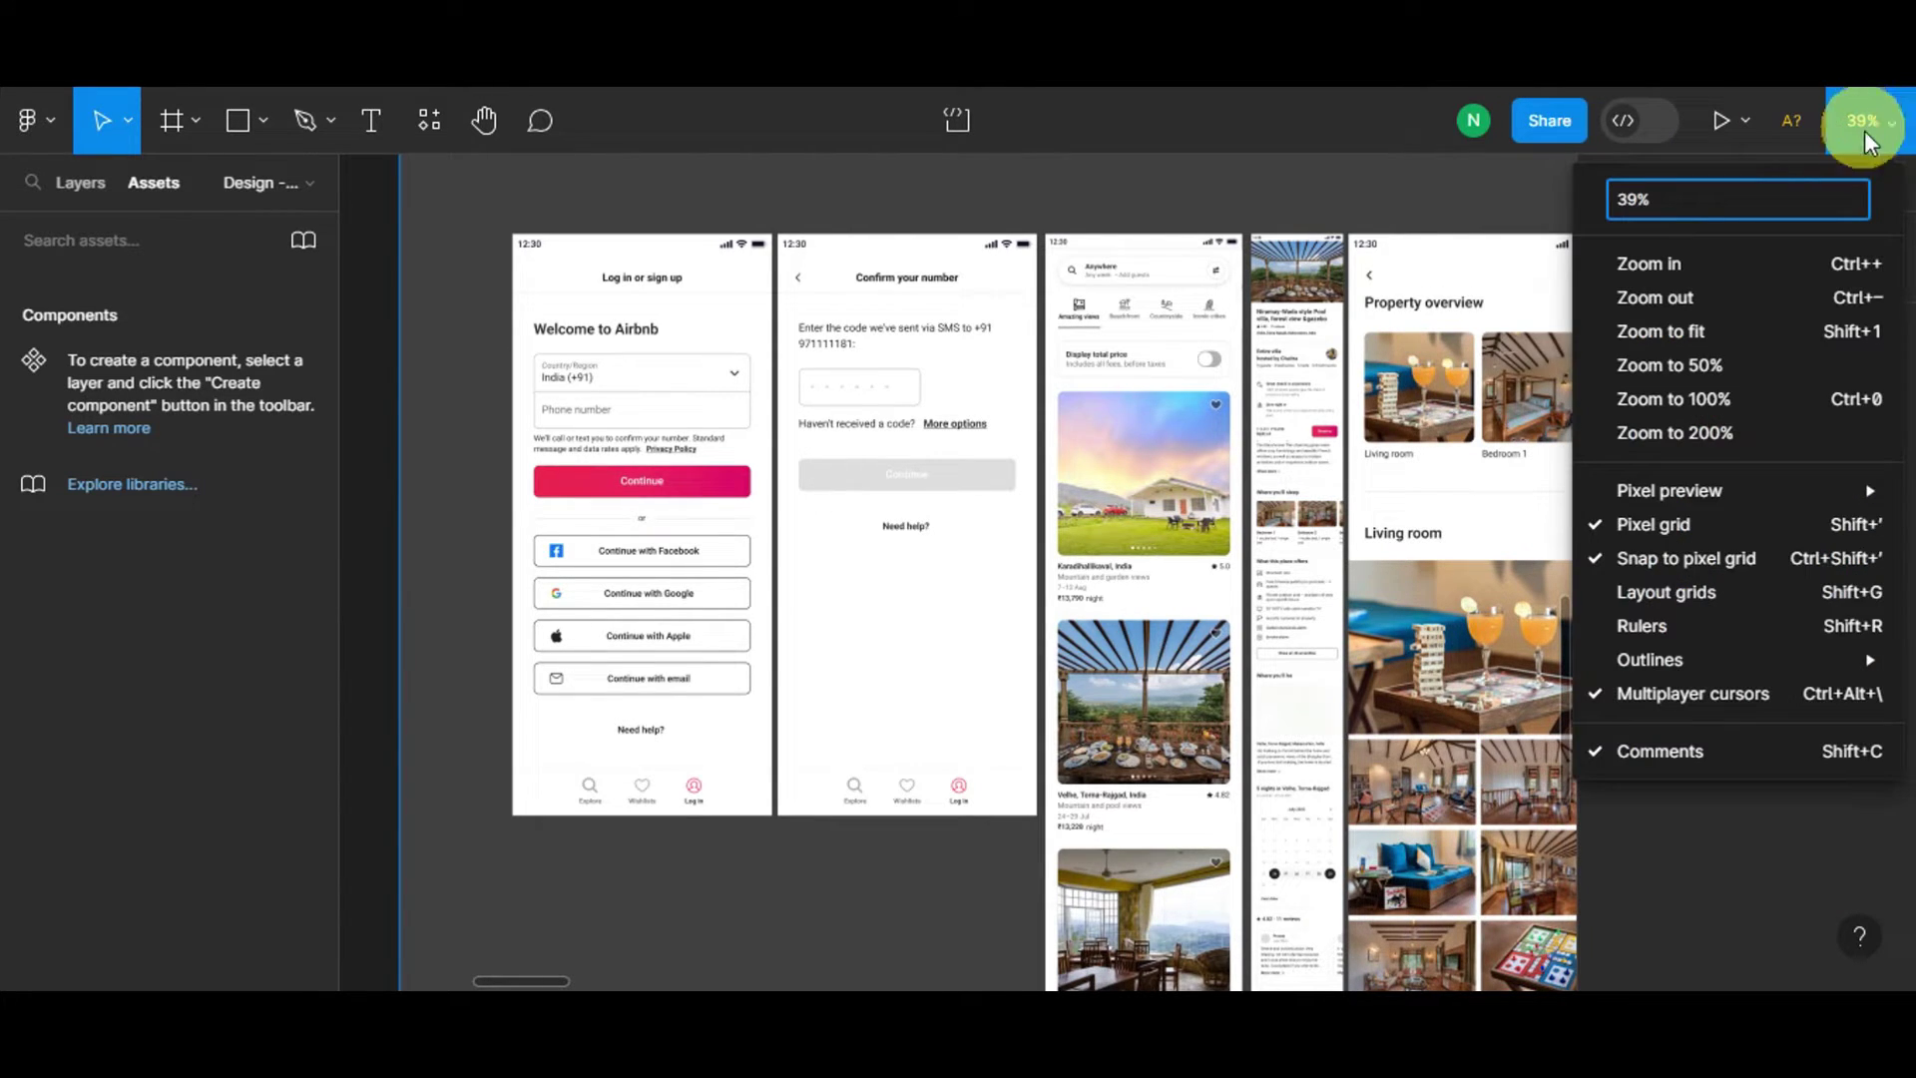
{"action": "left_click", "coordinate": [1876, 130]}
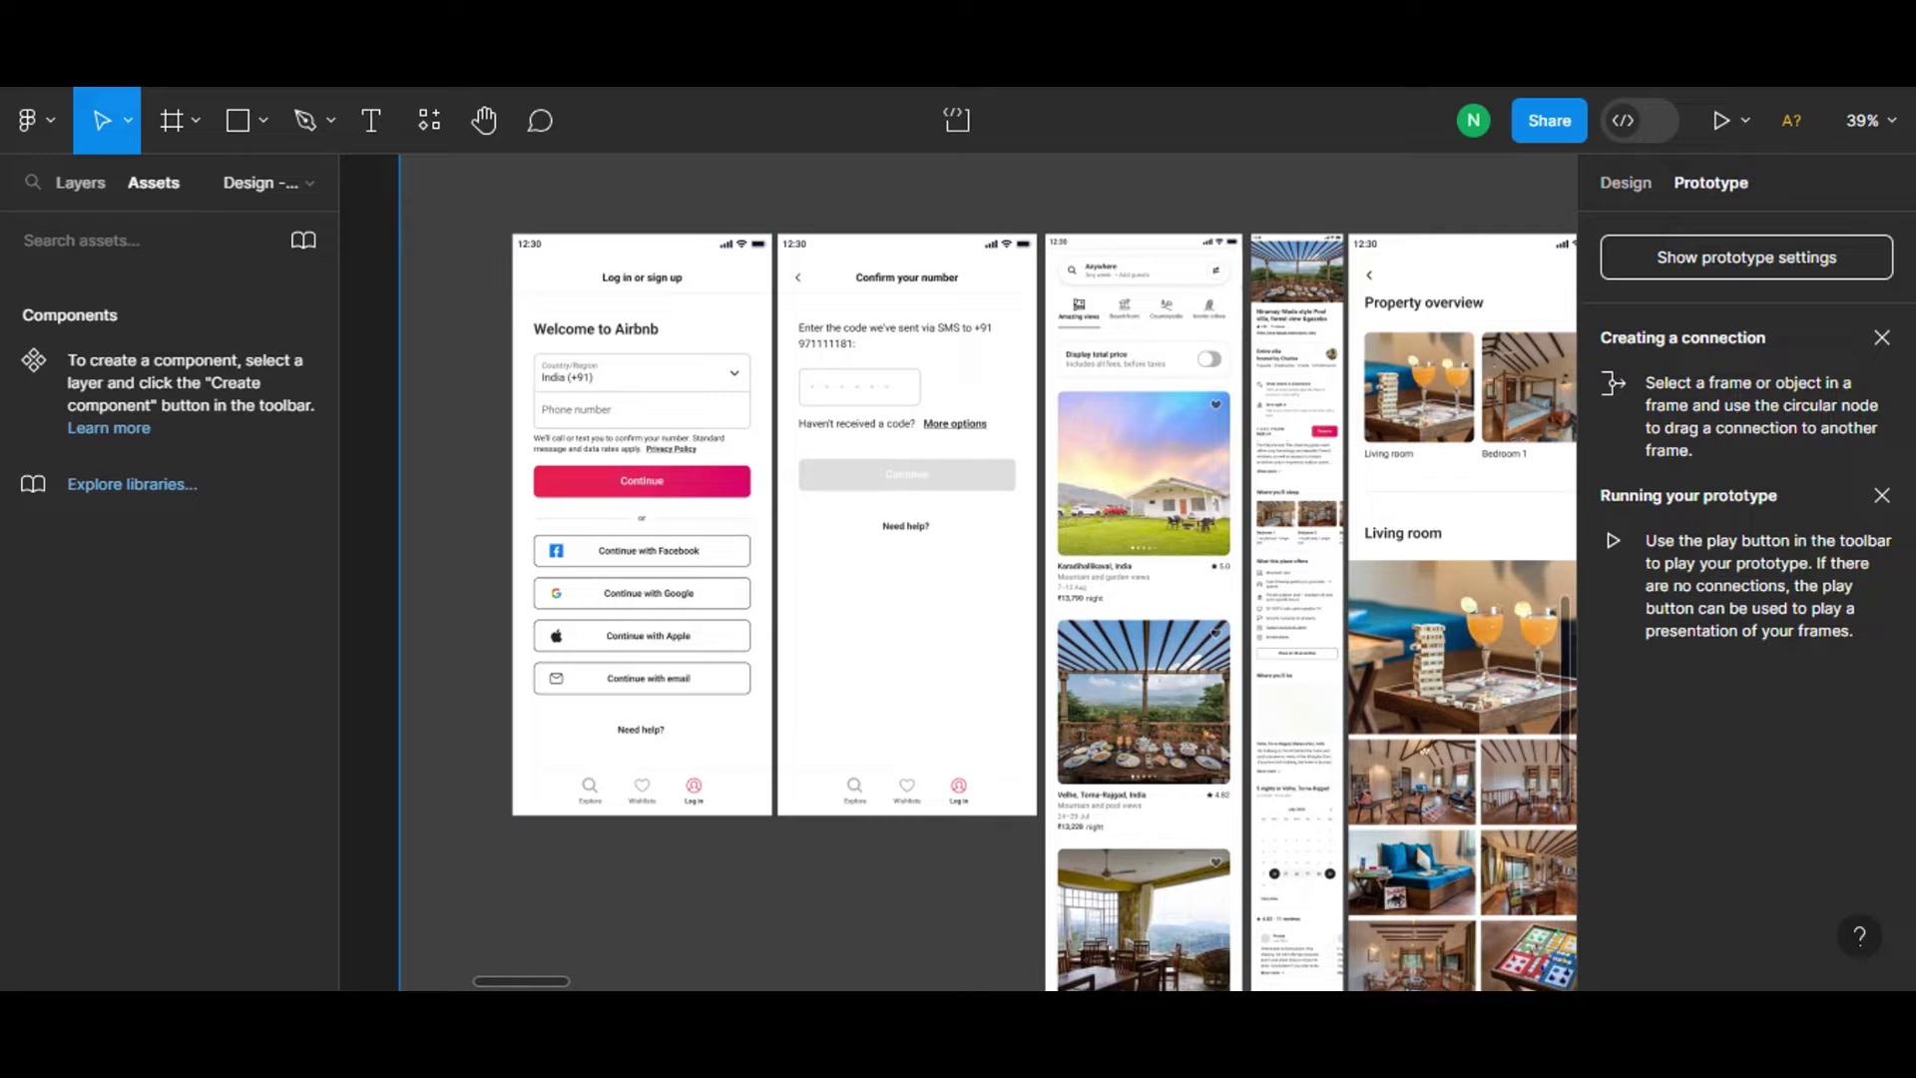
{"action": "left_click", "coordinate": [133, 612]}
{"action": "left_click", "coordinate": [467, 204]}
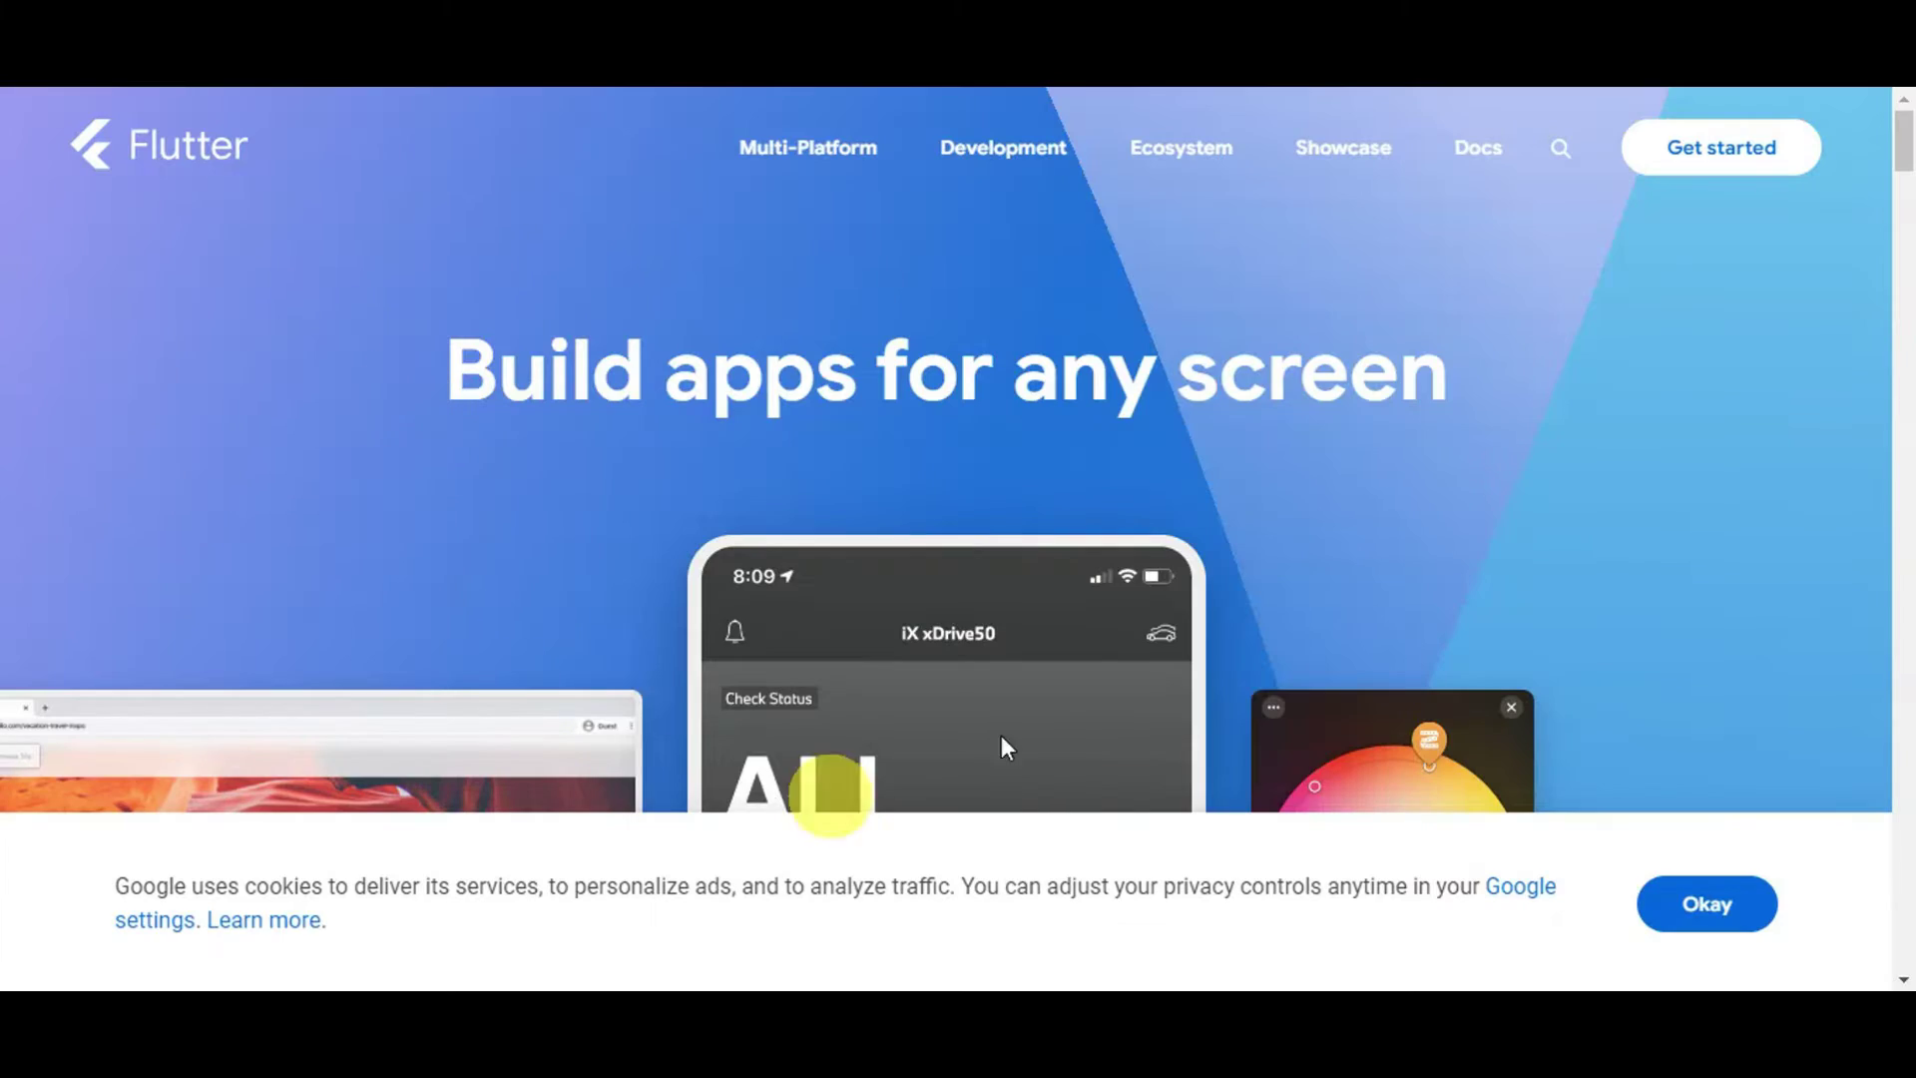
{"action": "left_click", "coordinate": [916, 512]}
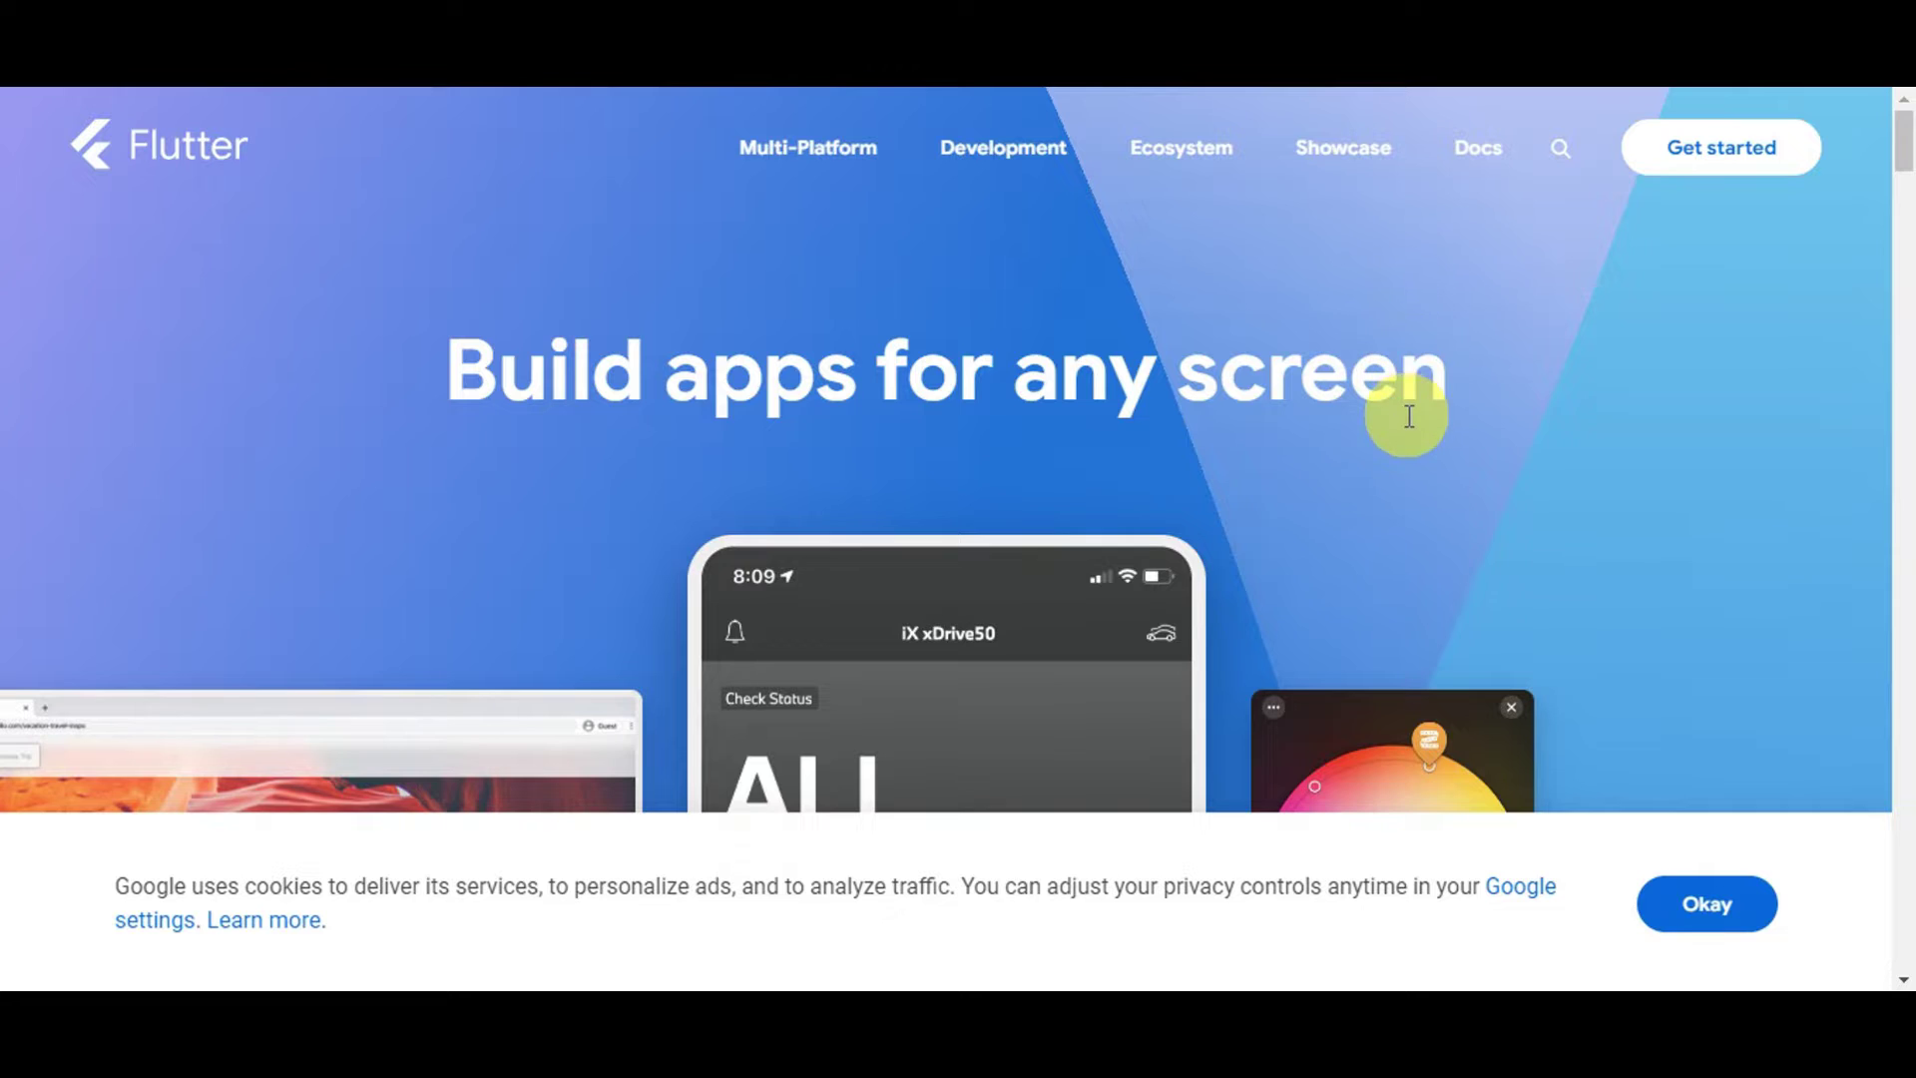
- Scroll the Flutter homepage past the Fast and 'Reach users on every screen' sections
{"action": "scroll", "coordinate": [1409, 415], "scroll_direction": "down", "scroll_amount": 4}
{"action": "scroll", "coordinate": [1523, 422], "scroll_direction": "down", "scroll_amount": 7}
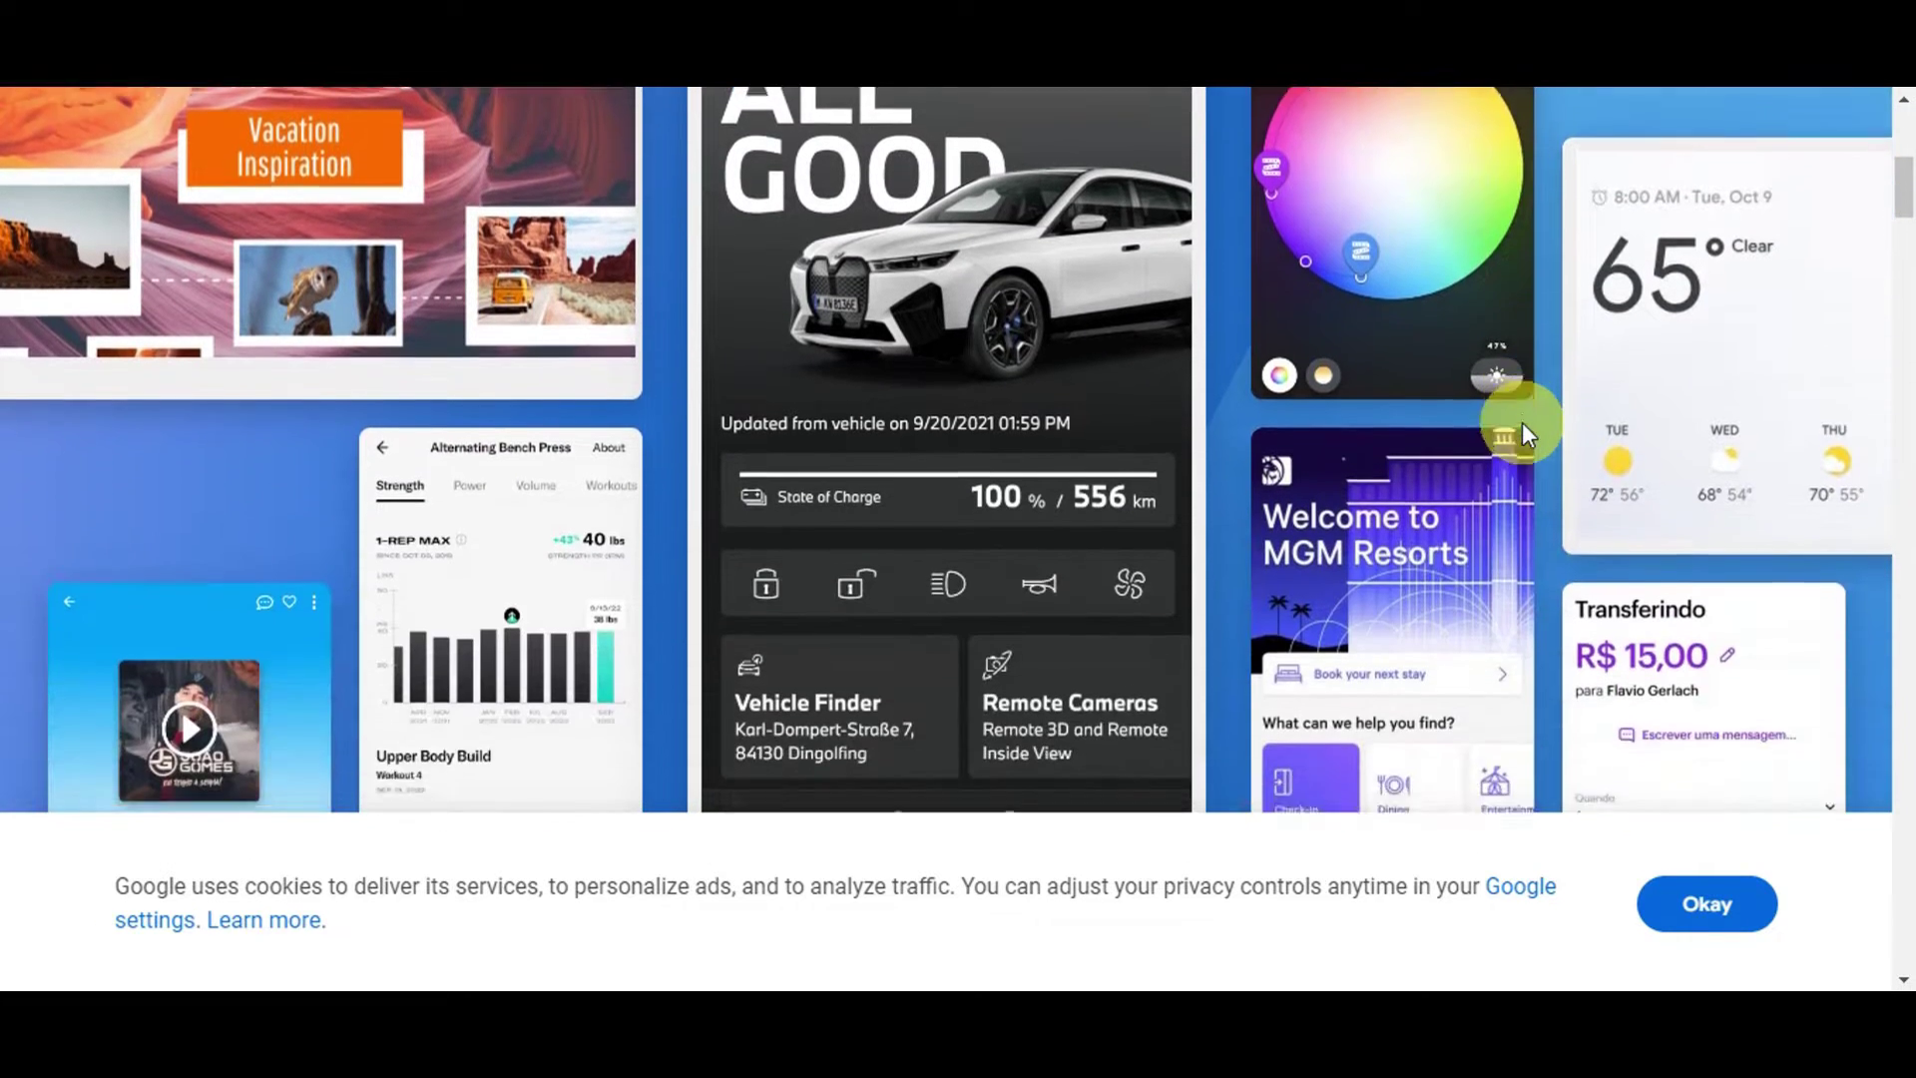
{"action": "scroll", "coordinate": [1523, 422], "scroll_direction": "down", "scroll_amount": 4}
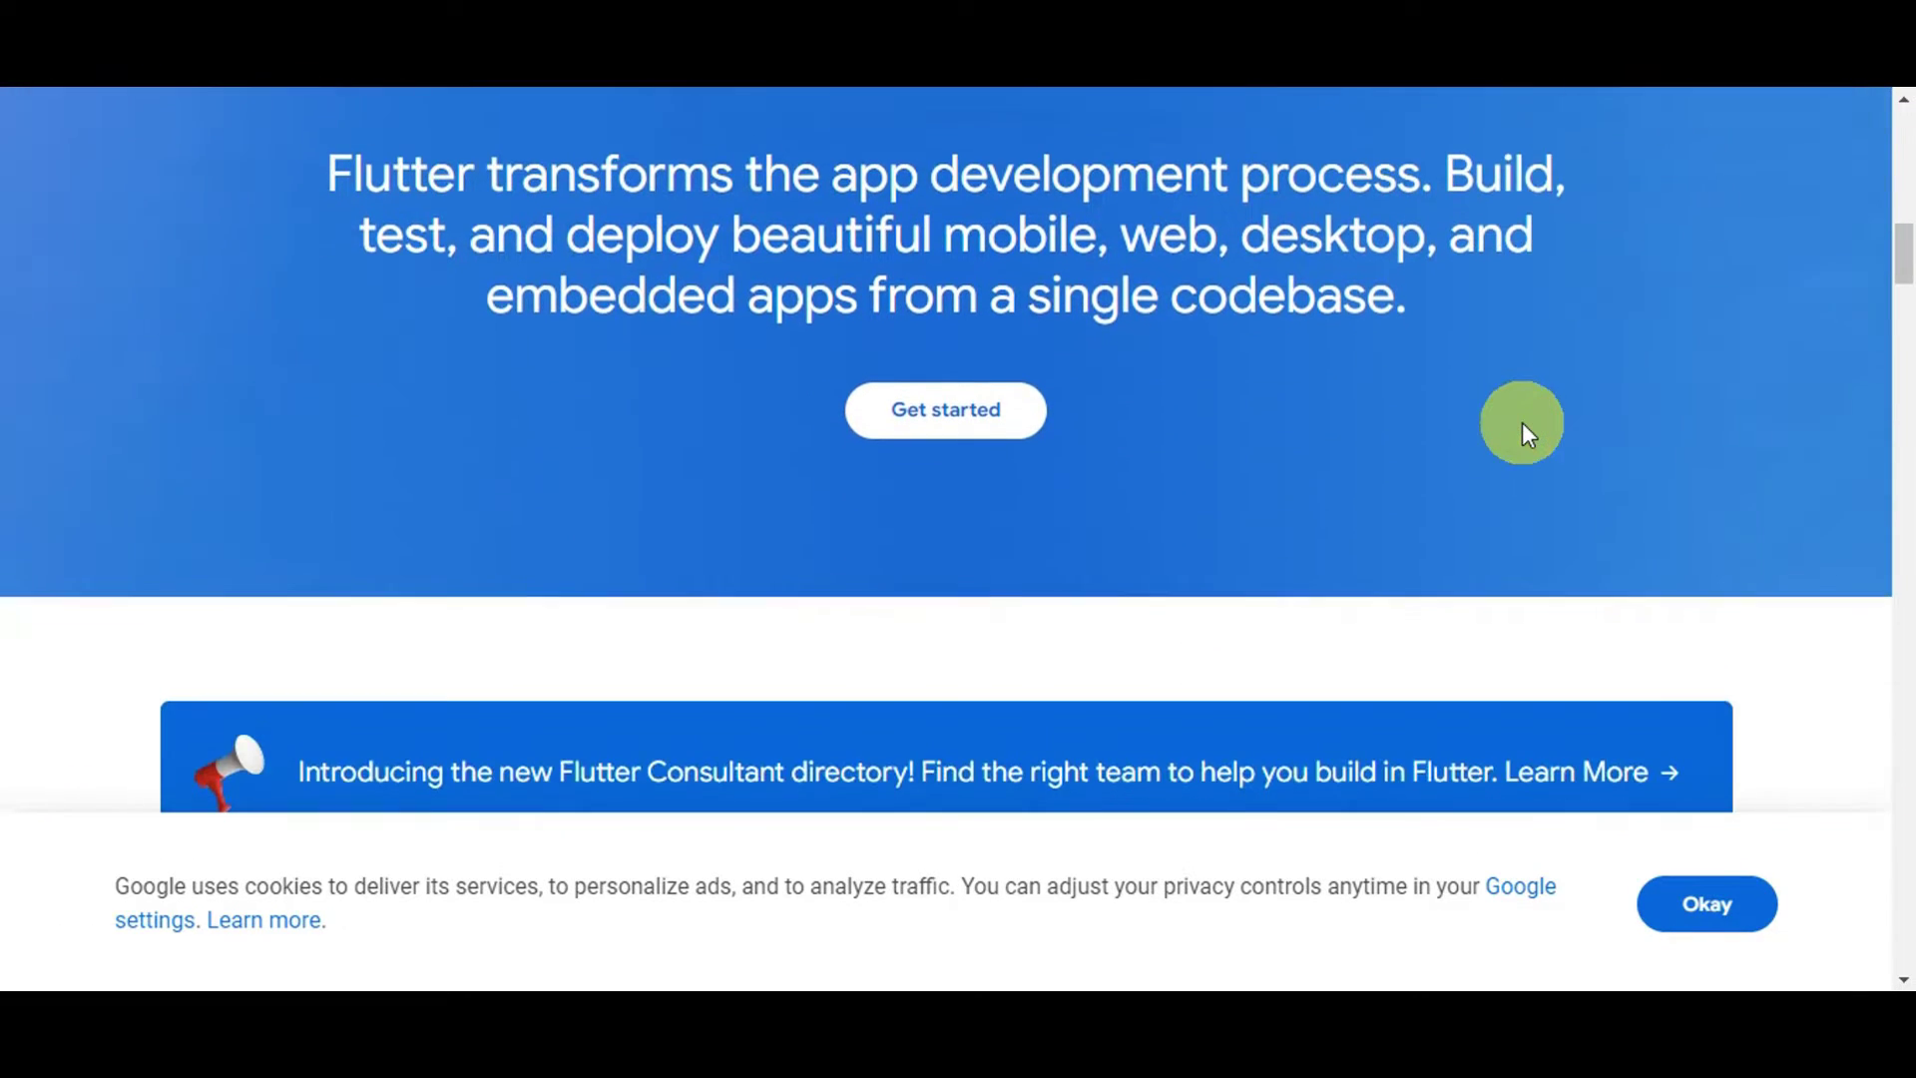
{"action": "scroll", "coordinate": [1523, 422], "scroll_direction": "down", "scroll_amount": 3}
{"action": "scroll", "coordinate": [1523, 422], "scroll_direction": "down", "scroll_amount": 4}
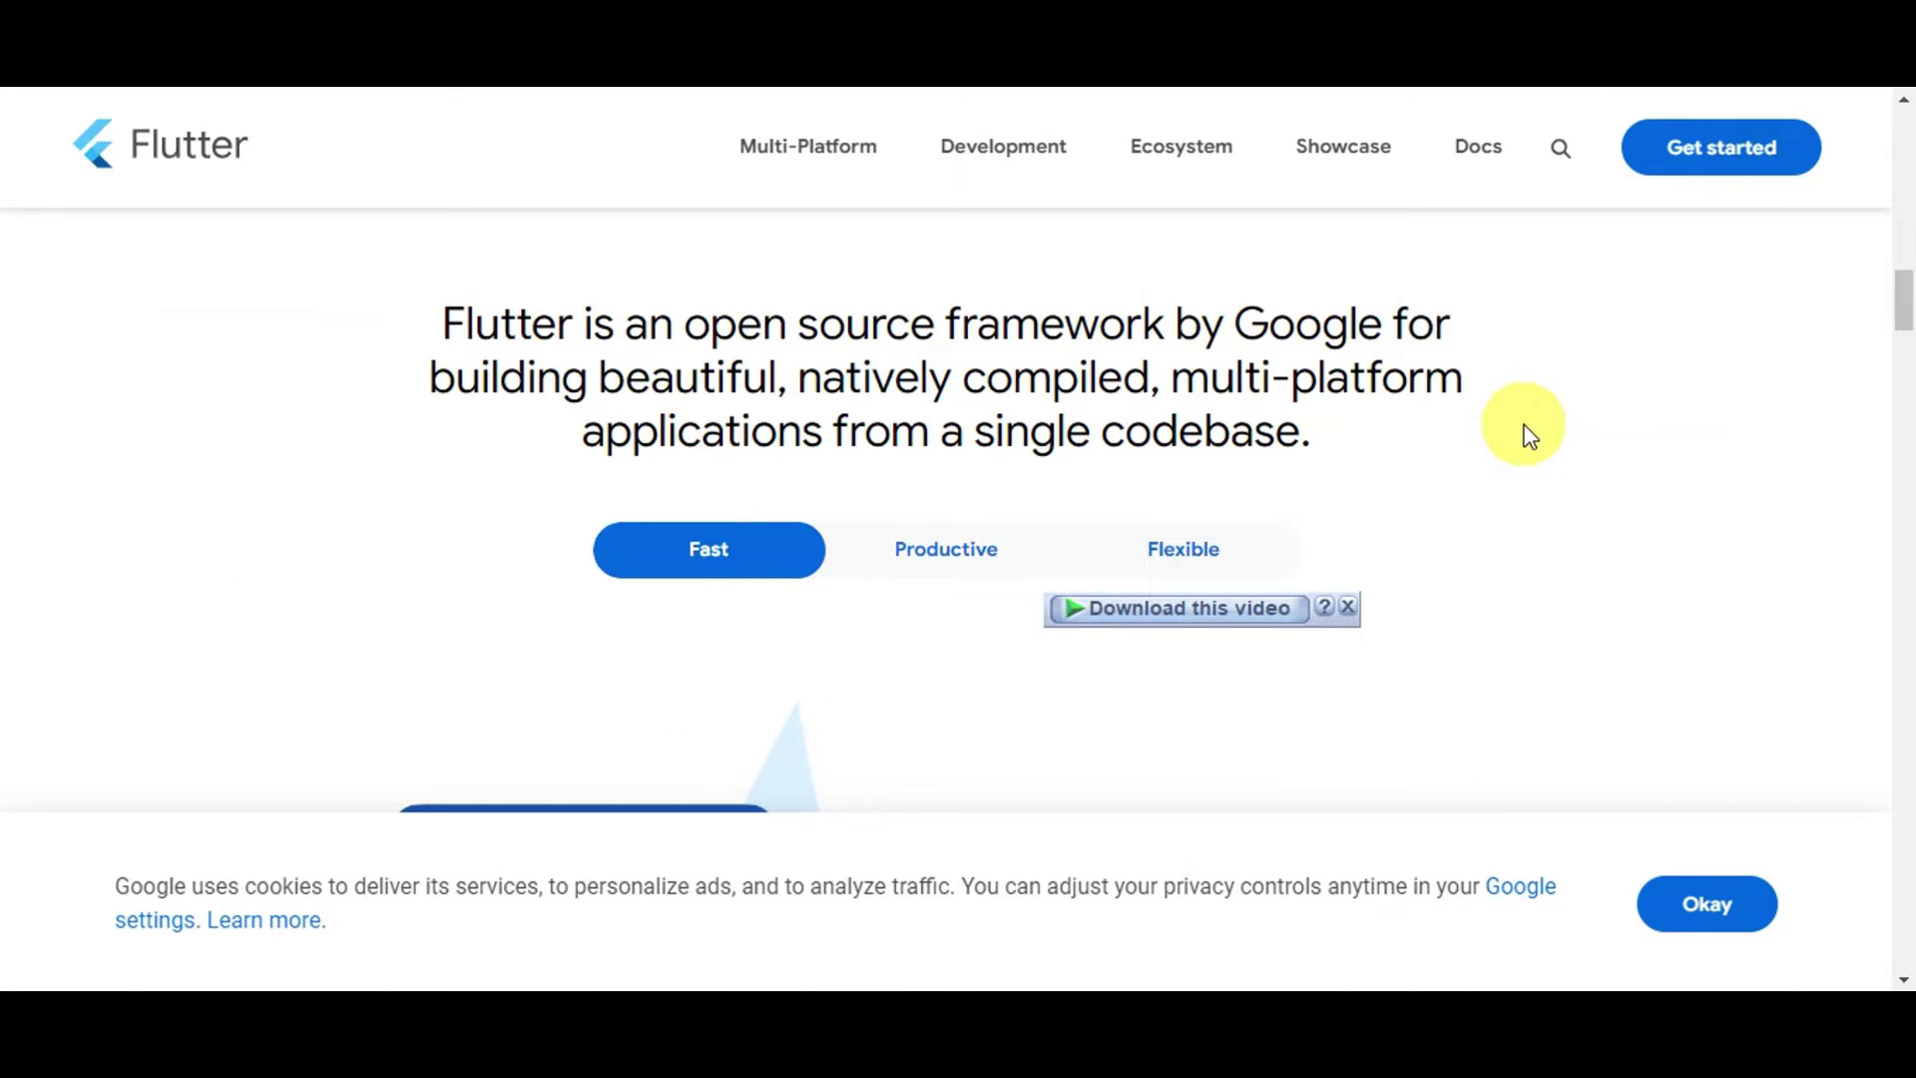
{"action": "scroll", "coordinate": [1506, 449], "scroll_direction": "down", "scroll_amount": 7}
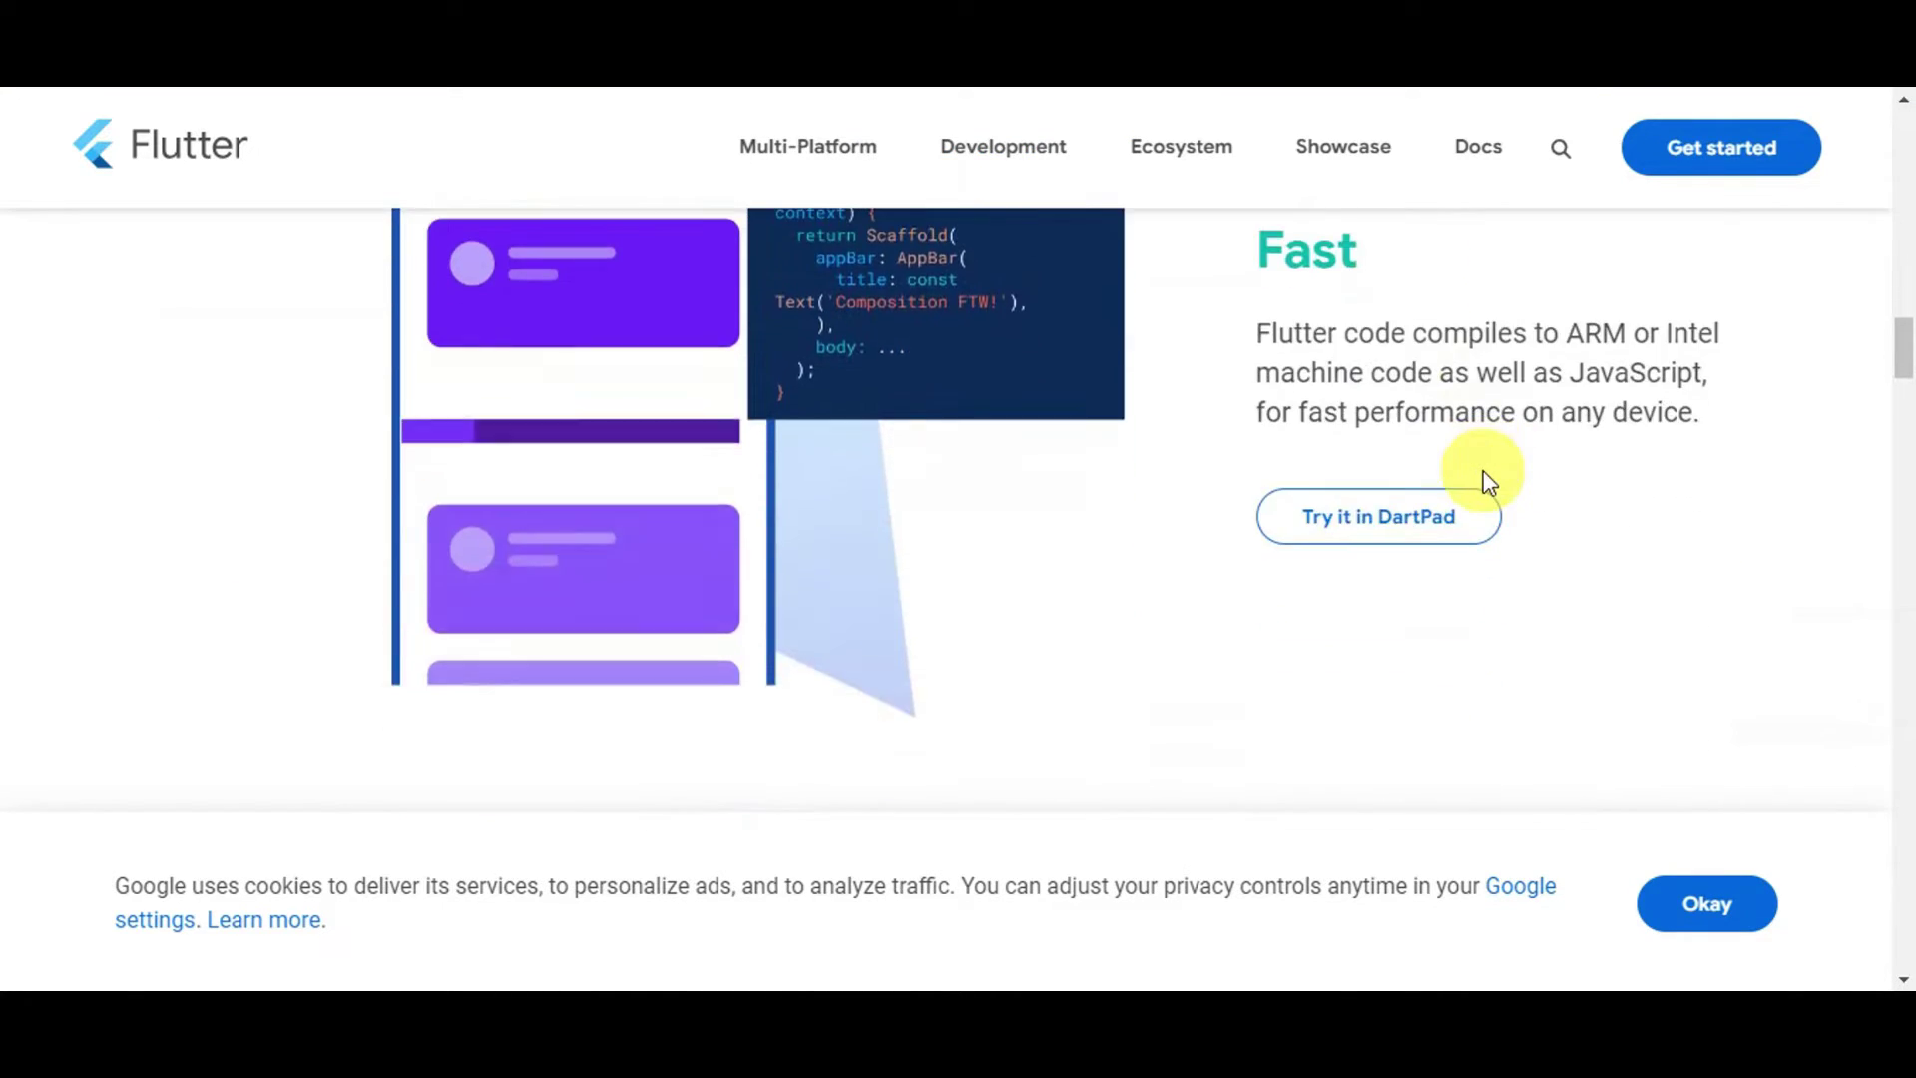
{"action": "scroll", "coordinate": [1488, 482], "scroll_direction": "down", "scroll_amount": 3}
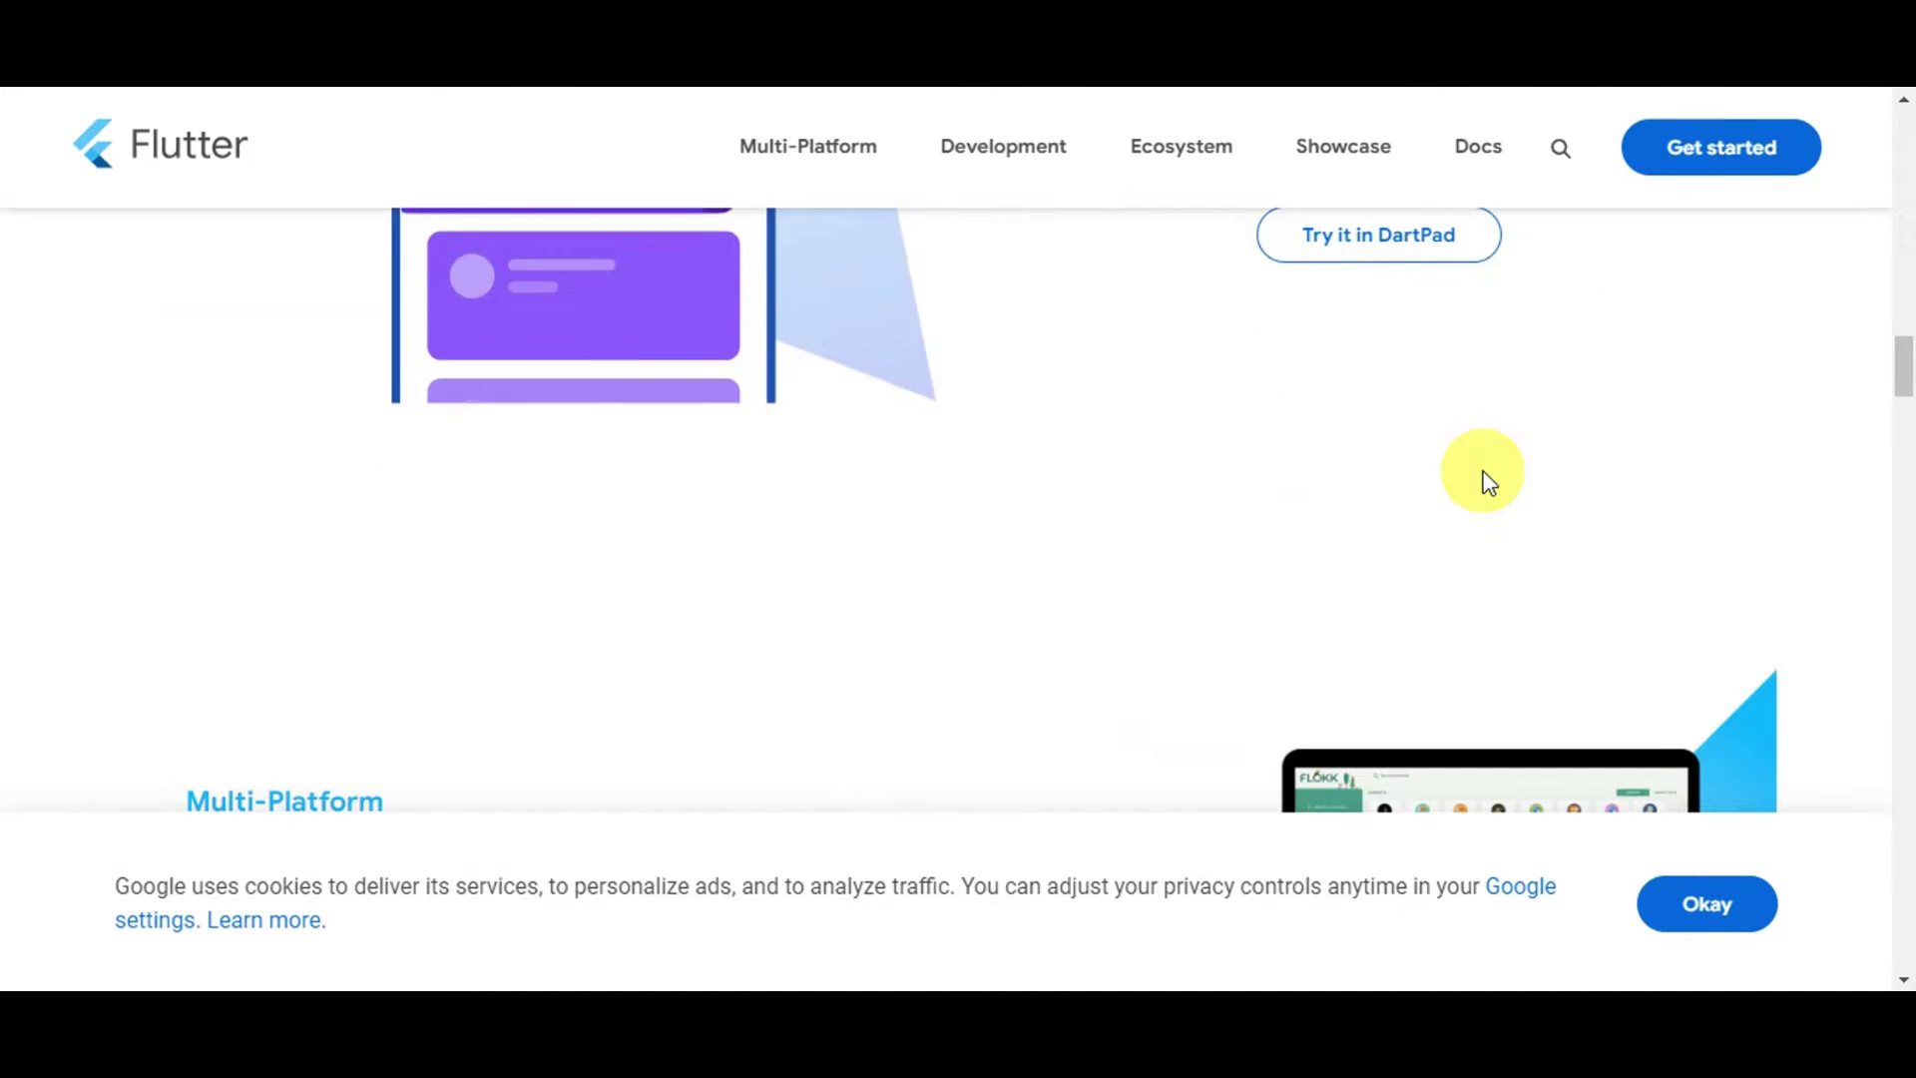
{"action": "scroll", "coordinate": [1489, 484], "scroll_direction": "down", "scroll_amount": 4}
{"action": "scroll", "coordinate": [1488, 486], "scroll_direction": "down", "scroll_amount": 1}
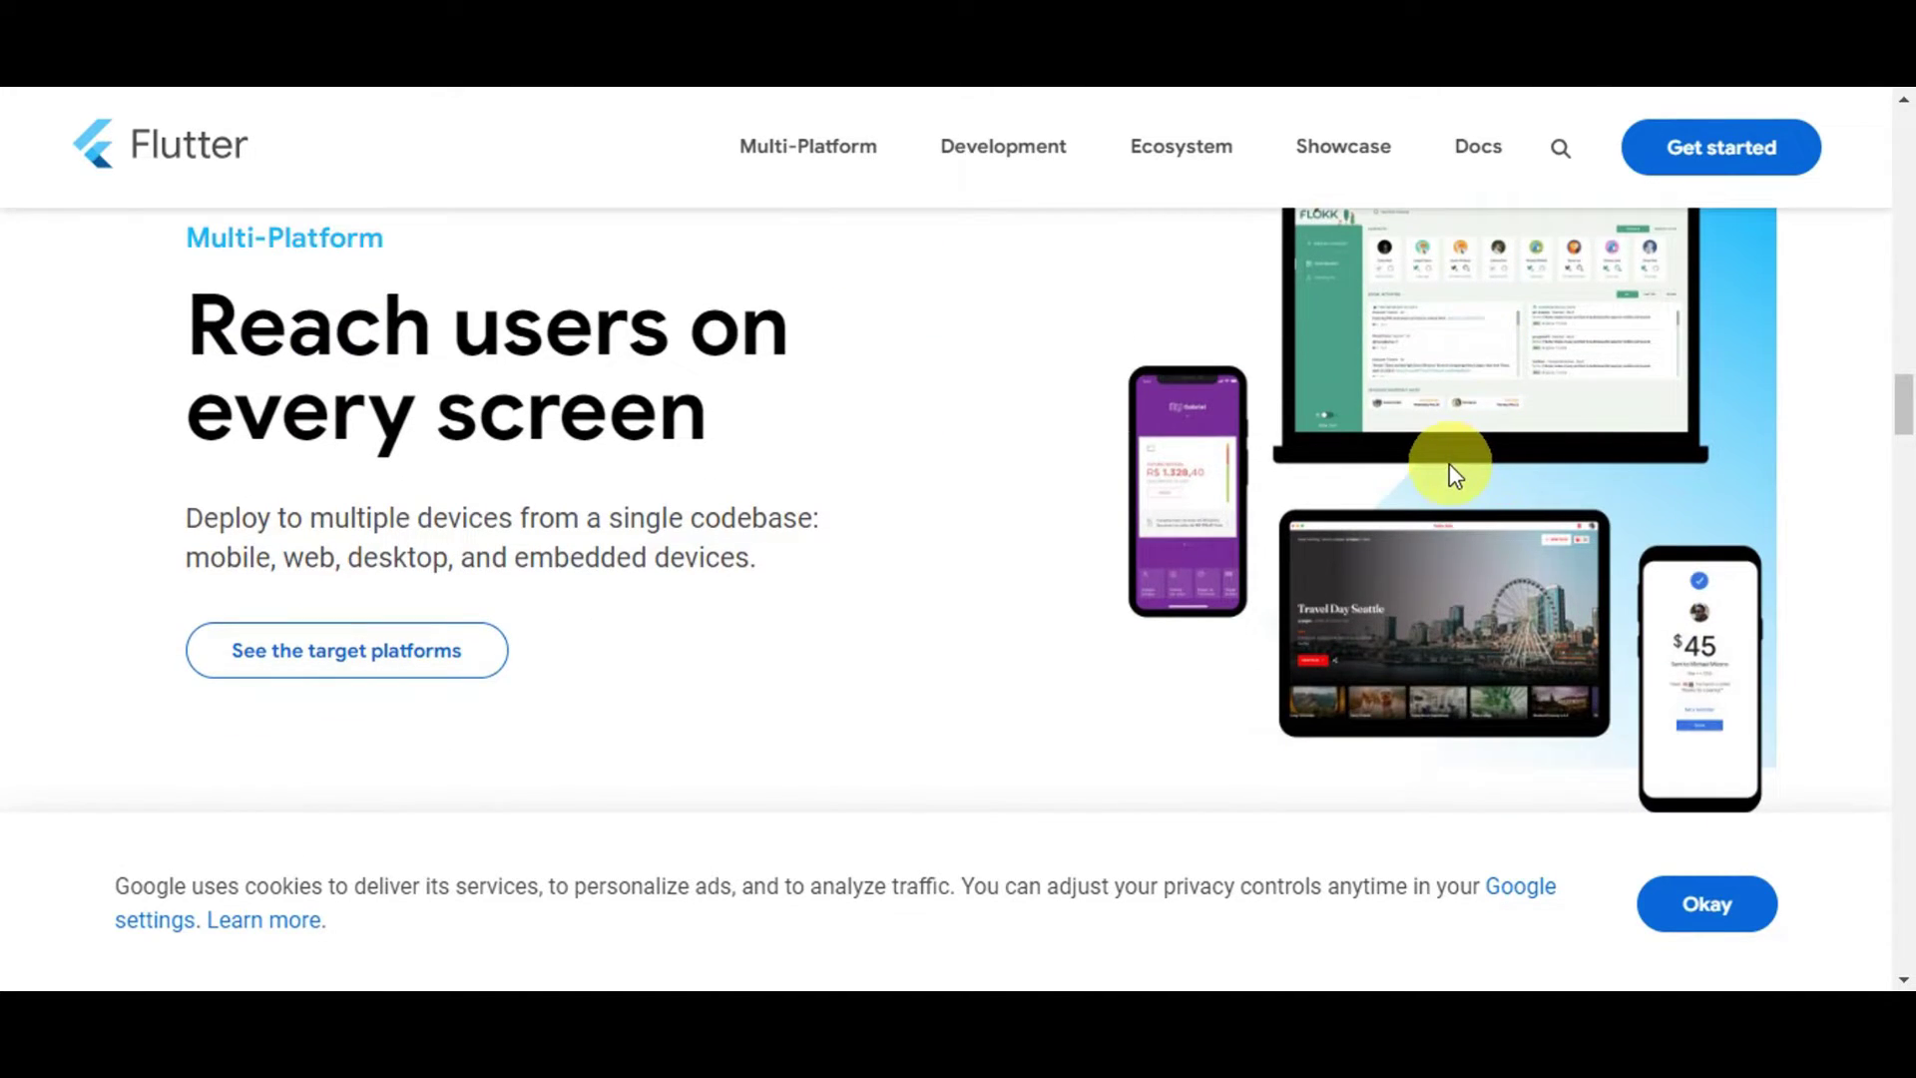
{"action": "scroll", "coordinate": [1434, 495], "scroll_direction": "down", "scroll_amount": 2}
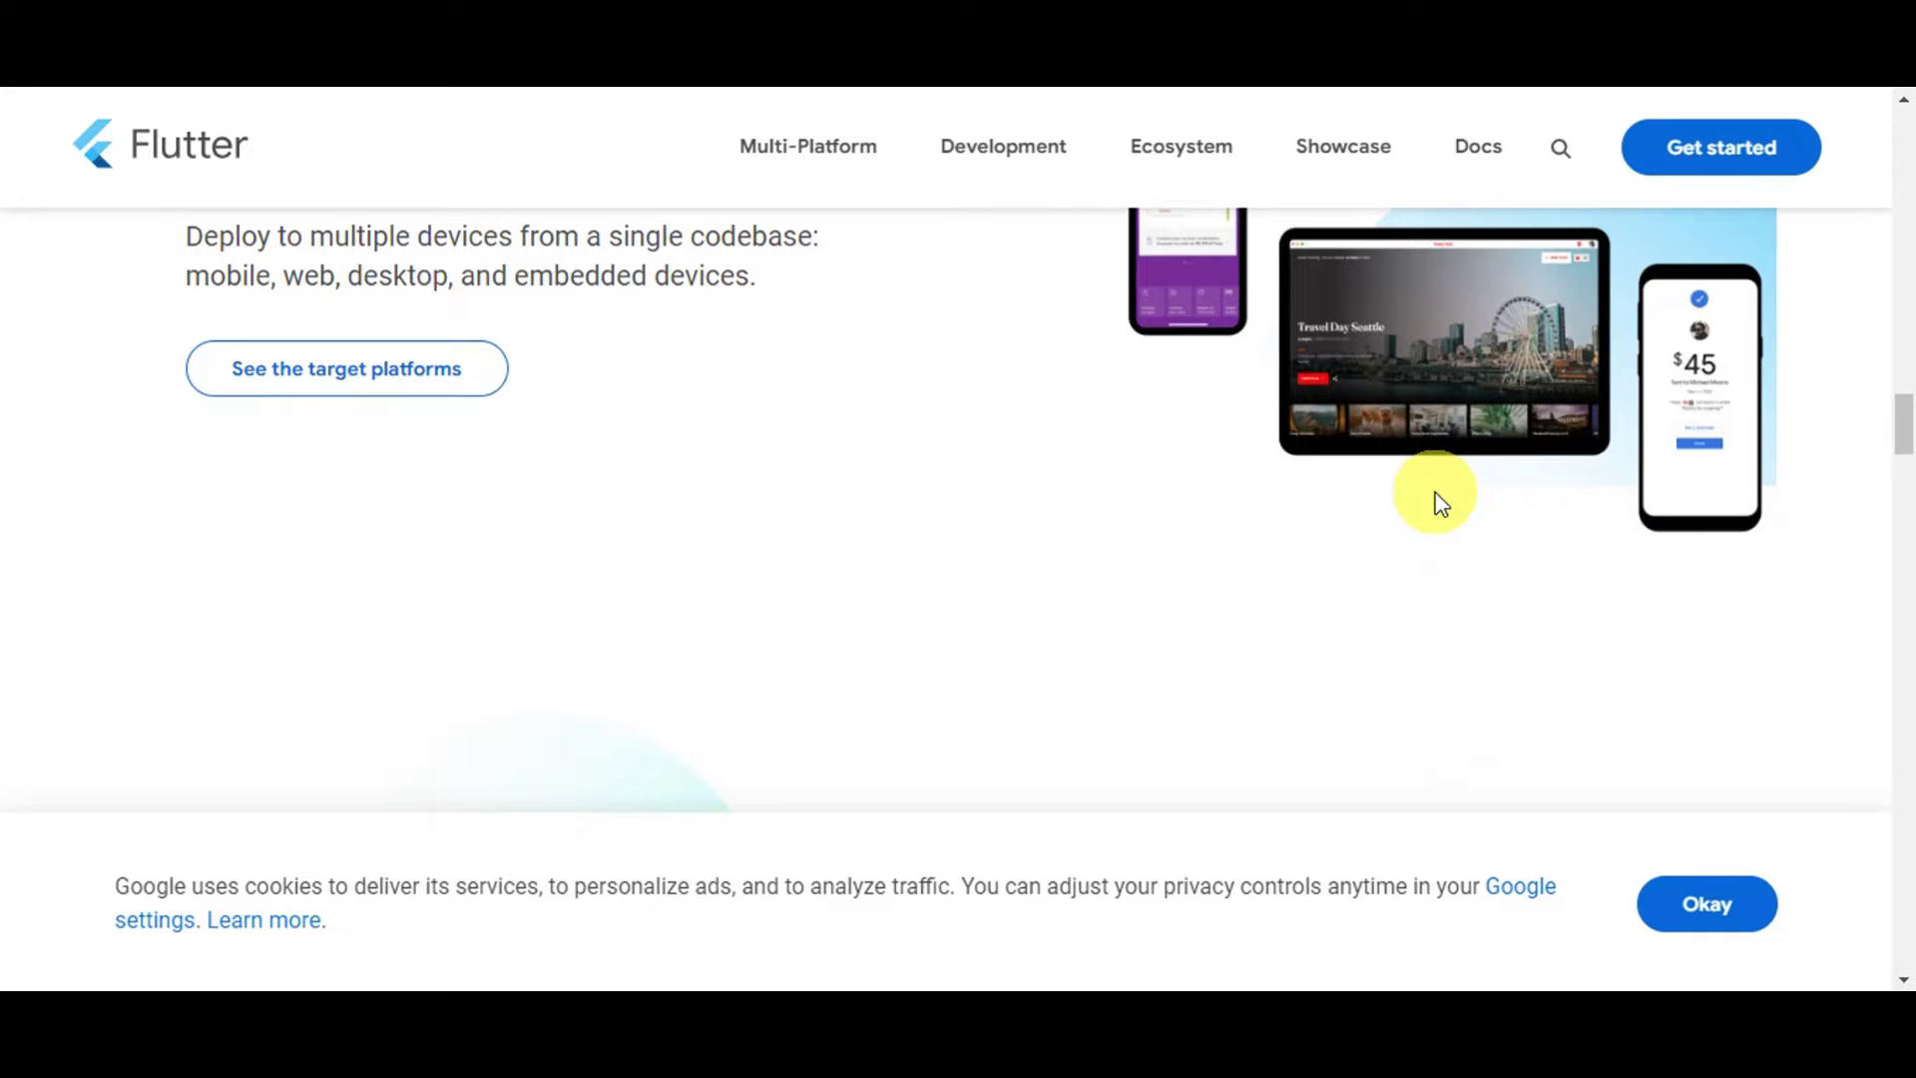
{"action": "scroll", "coordinate": [1436, 499], "scroll_direction": "down", "scroll_amount": 5}
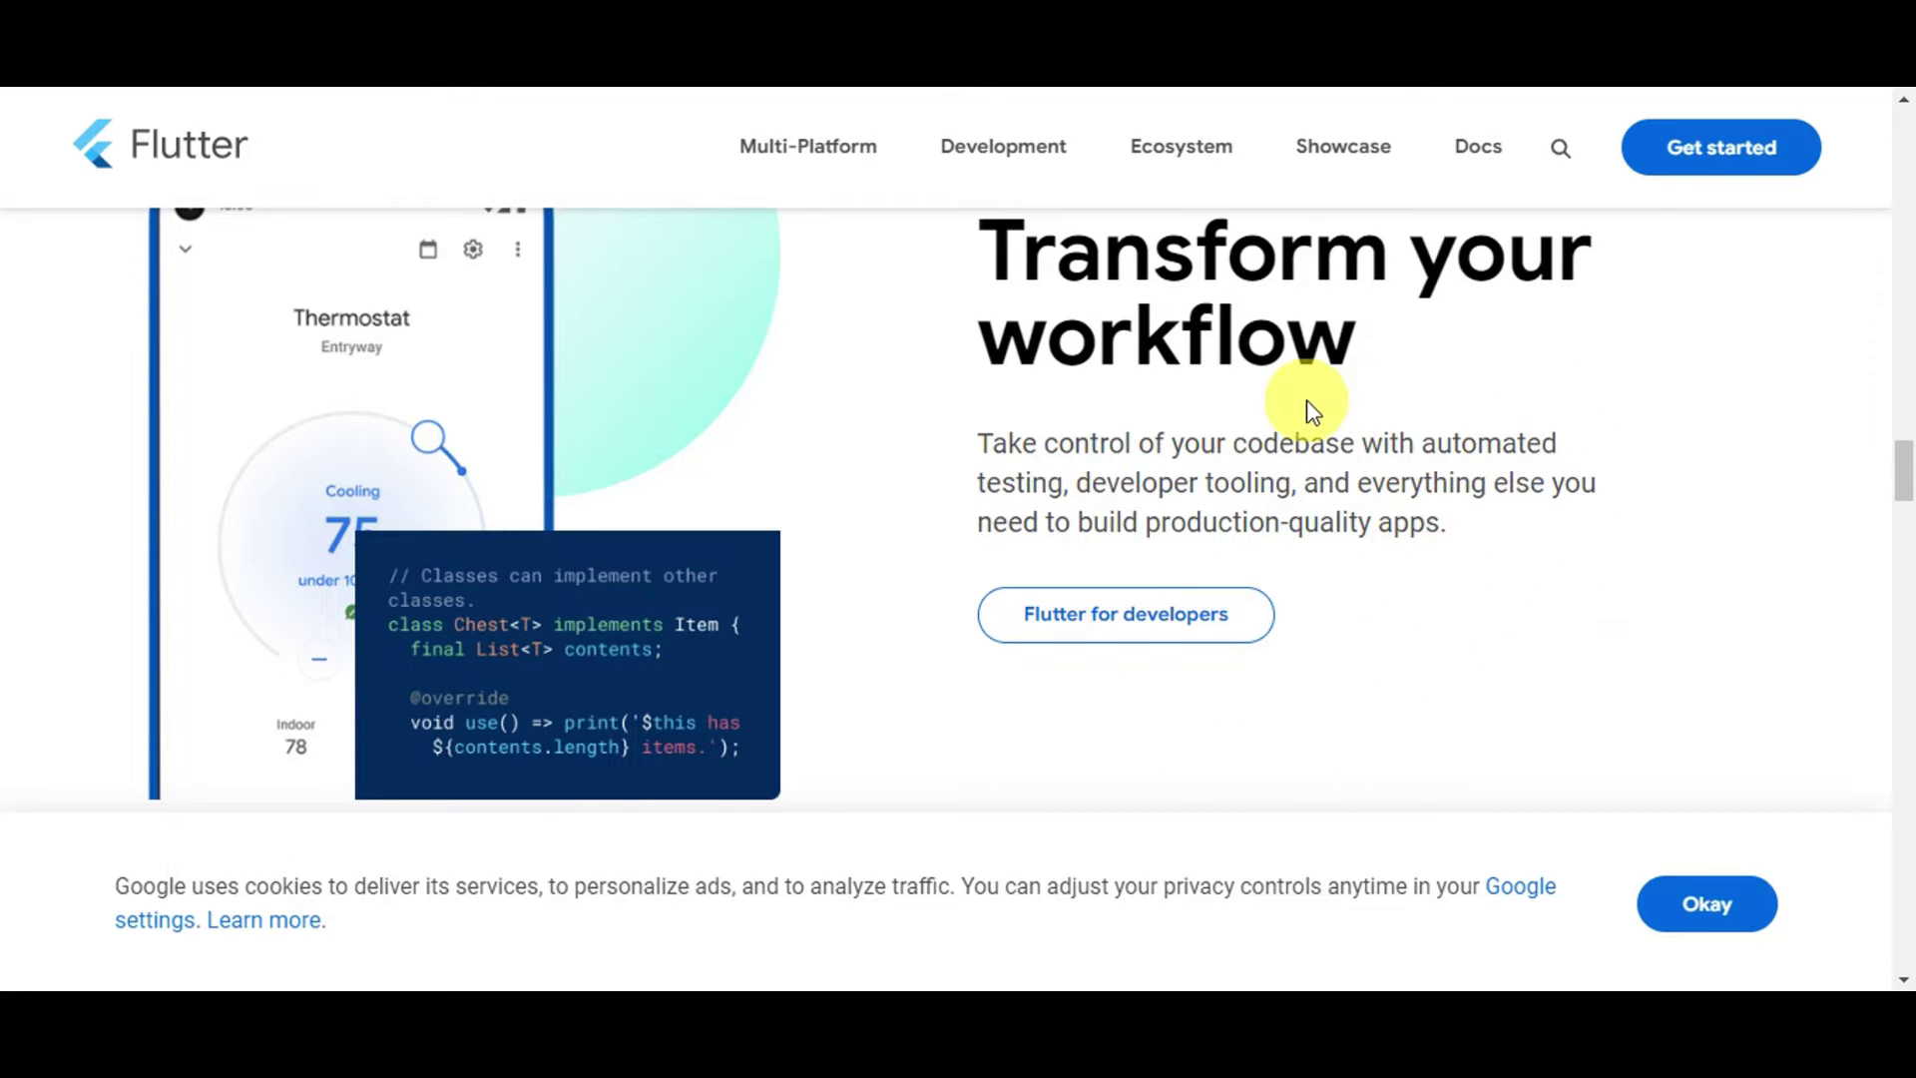
- Scroll to the Flutter footer, then back up to the Get started banner with Install
{"action": "scroll", "coordinate": [1314, 403], "scroll_direction": "down", "scroll_amount": 1}
{"action": "scroll", "coordinate": [1313, 401], "scroll_direction": "down", "scroll_amount": 8}
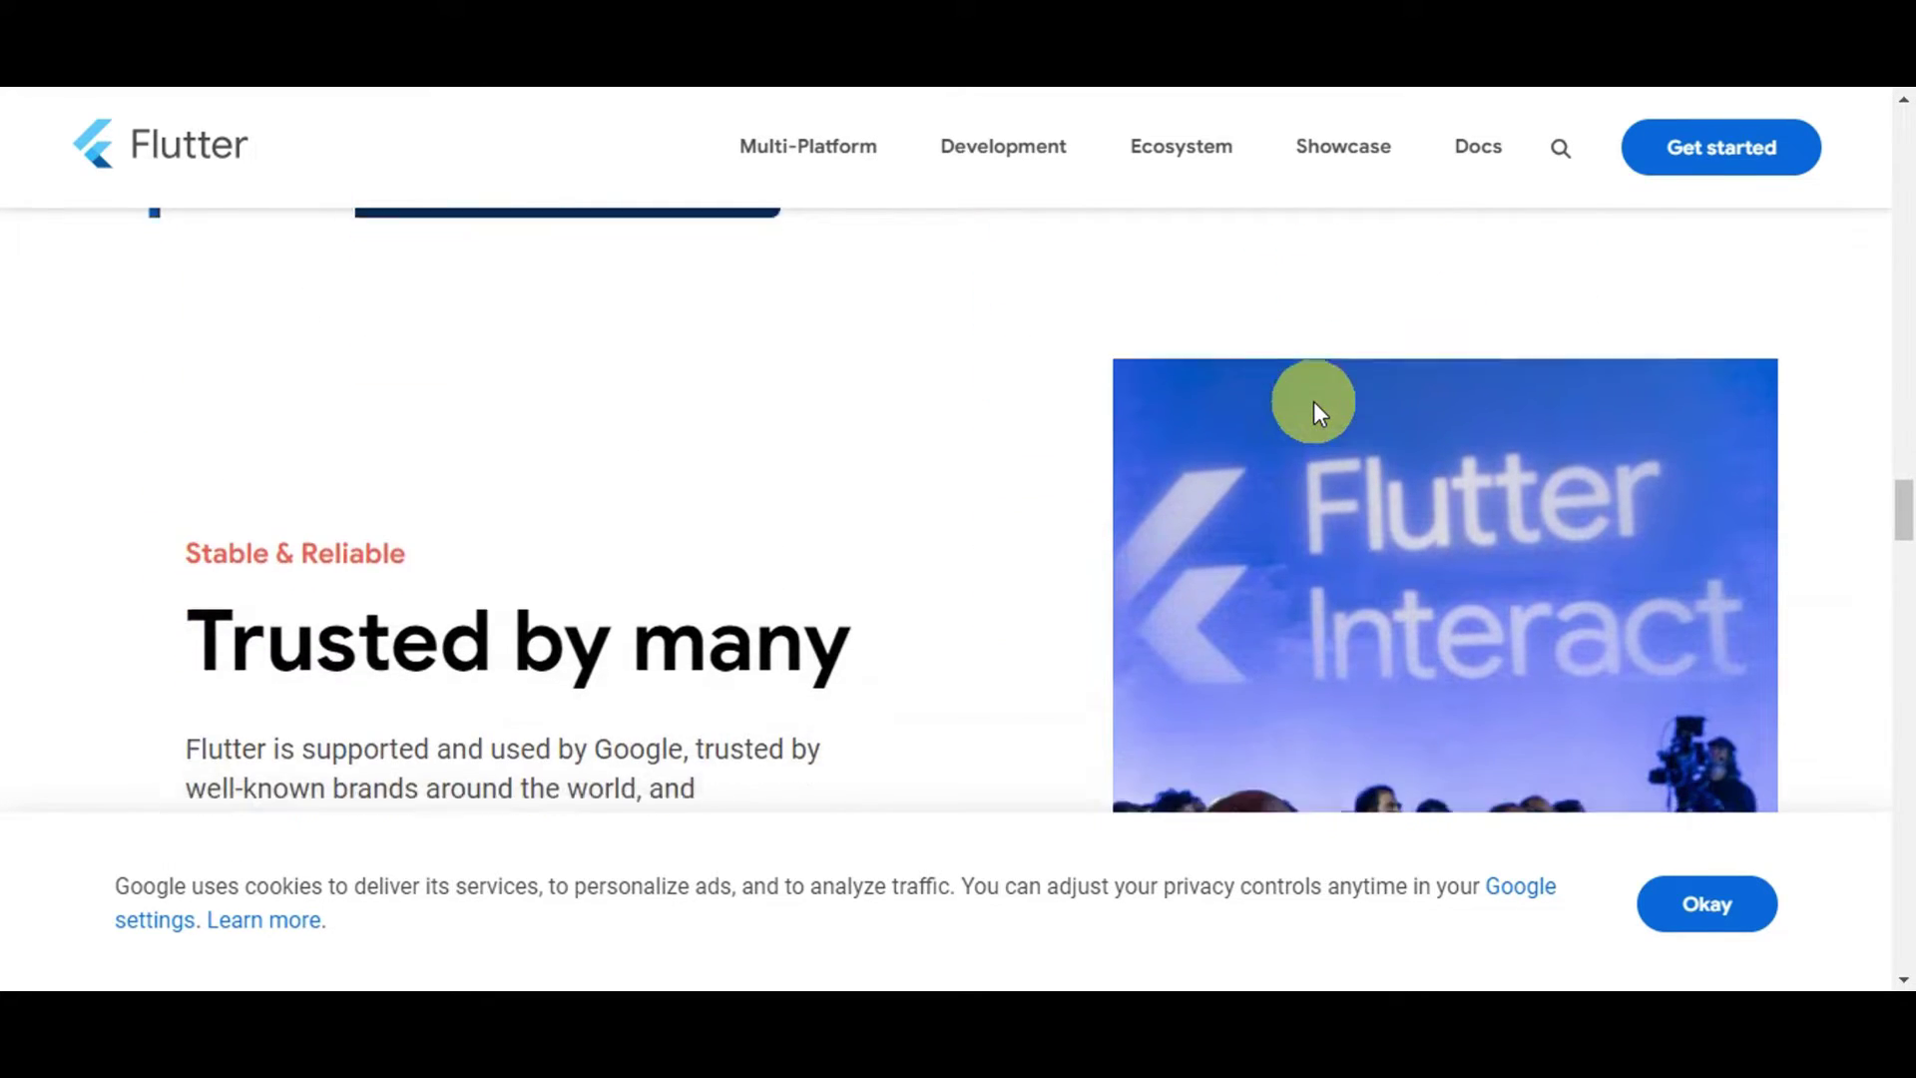
{"action": "scroll", "coordinate": [1315, 404], "scroll_direction": "down", "scroll_amount": 5}
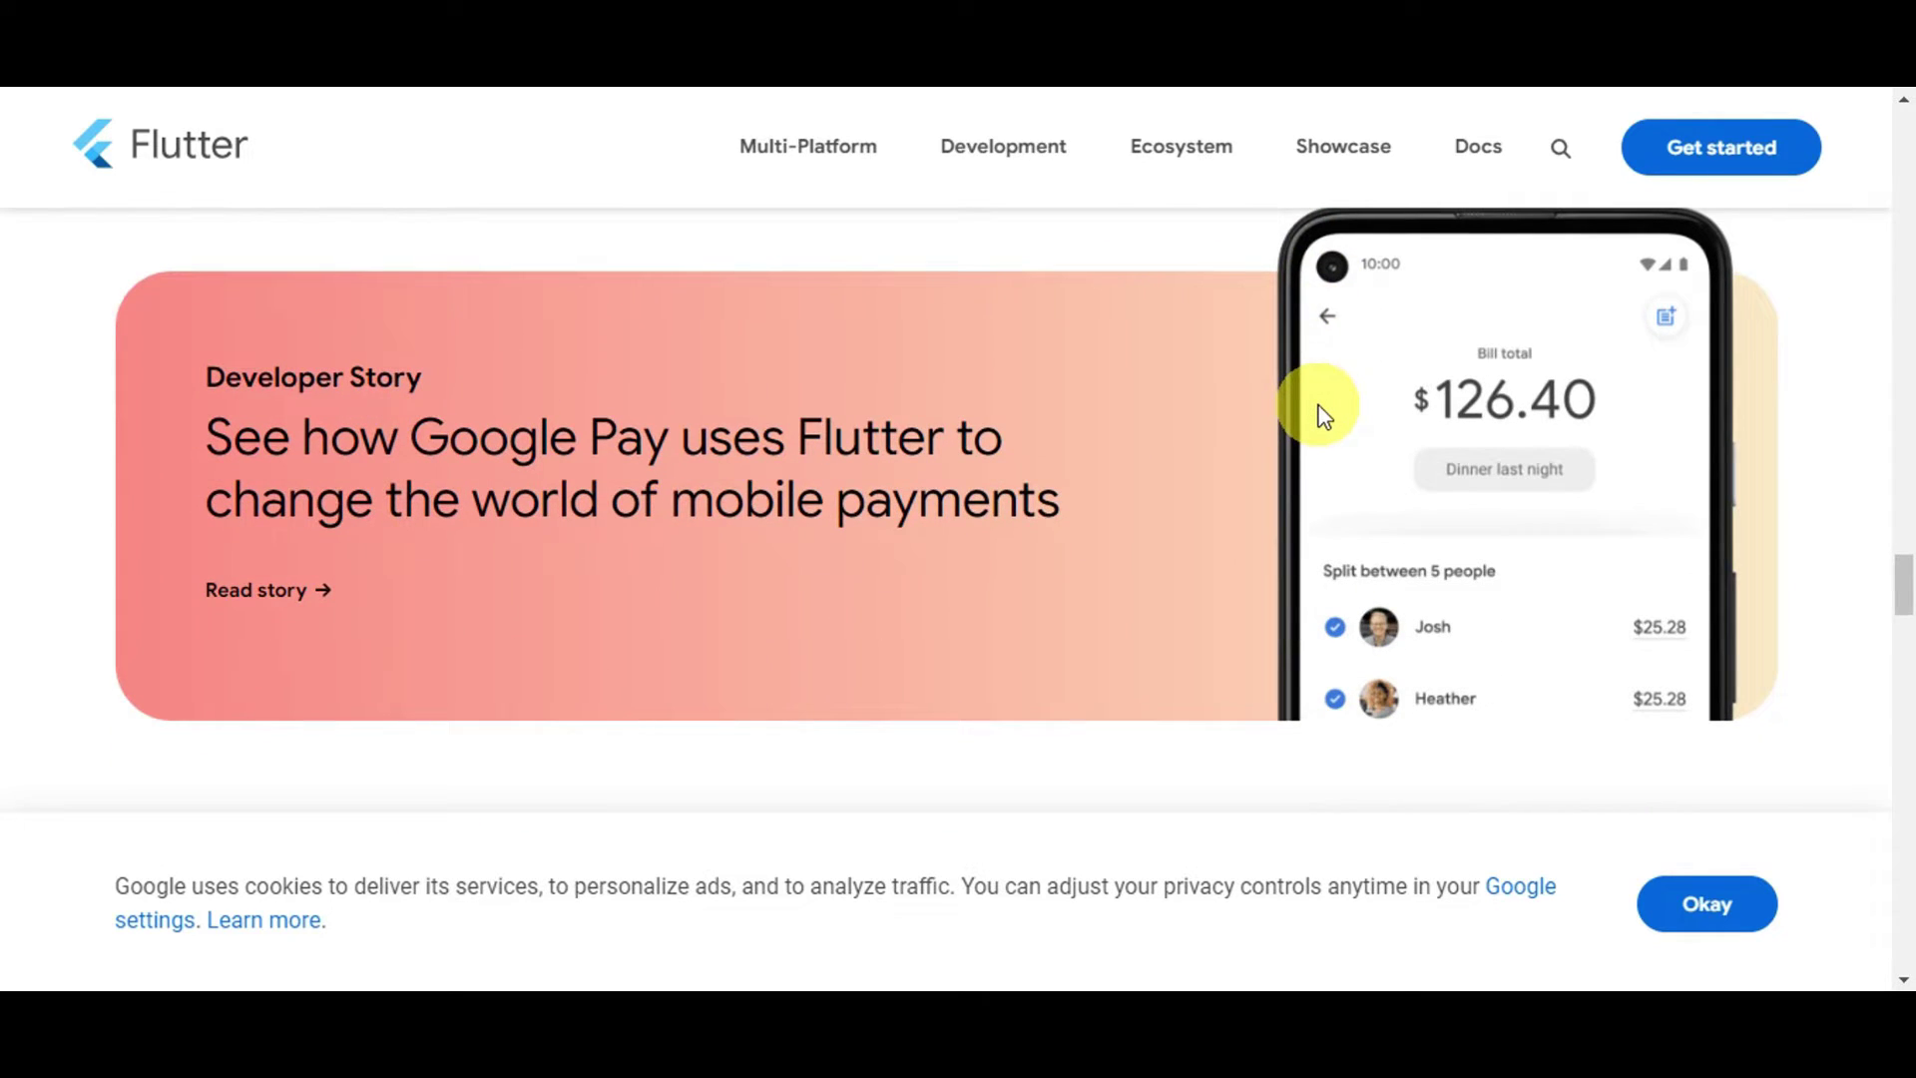
{"action": "scroll", "coordinate": [1317, 409], "scroll_direction": "down", "scroll_amount": 3}
{"action": "scroll", "coordinate": [1334, 421], "scroll_direction": "down", "scroll_amount": 8}
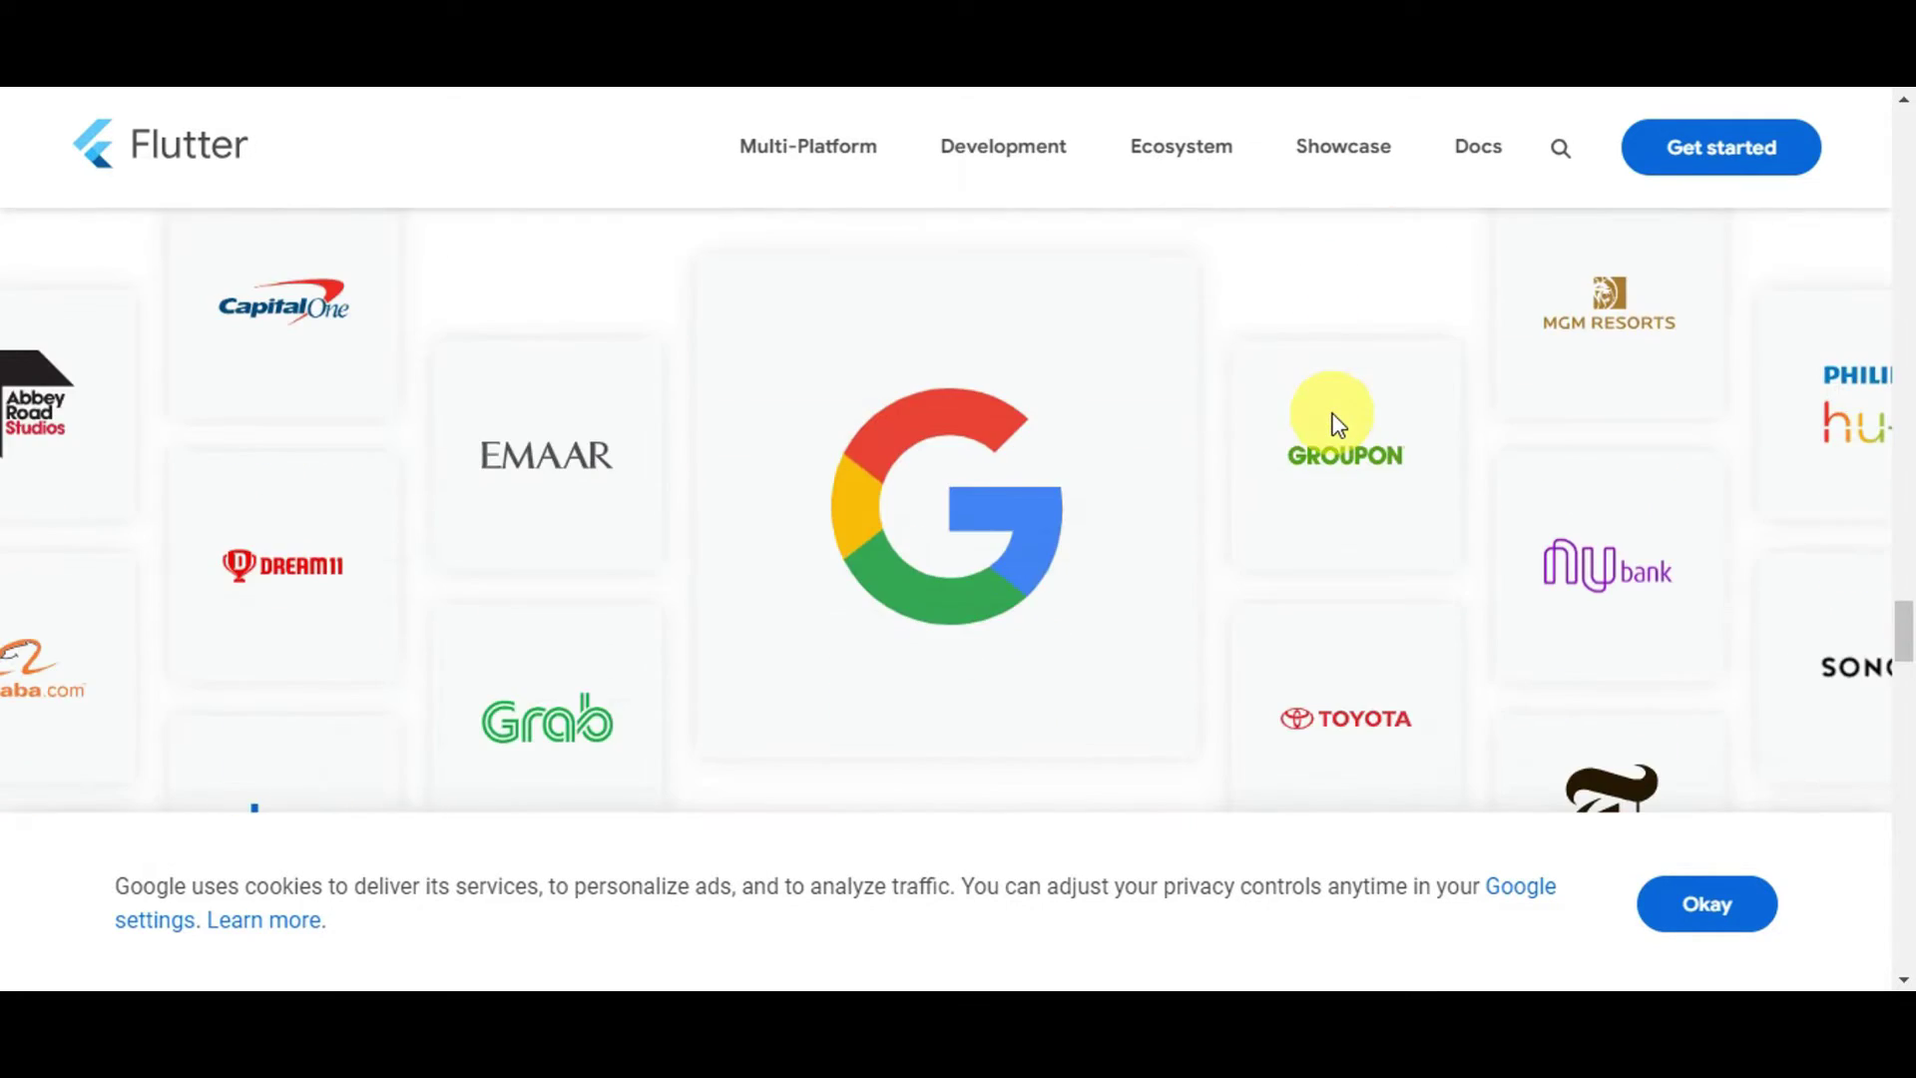
{"action": "scroll", "coordinate": [1337, 410], "scroll_direction": "down", "scroll_amount": 4}
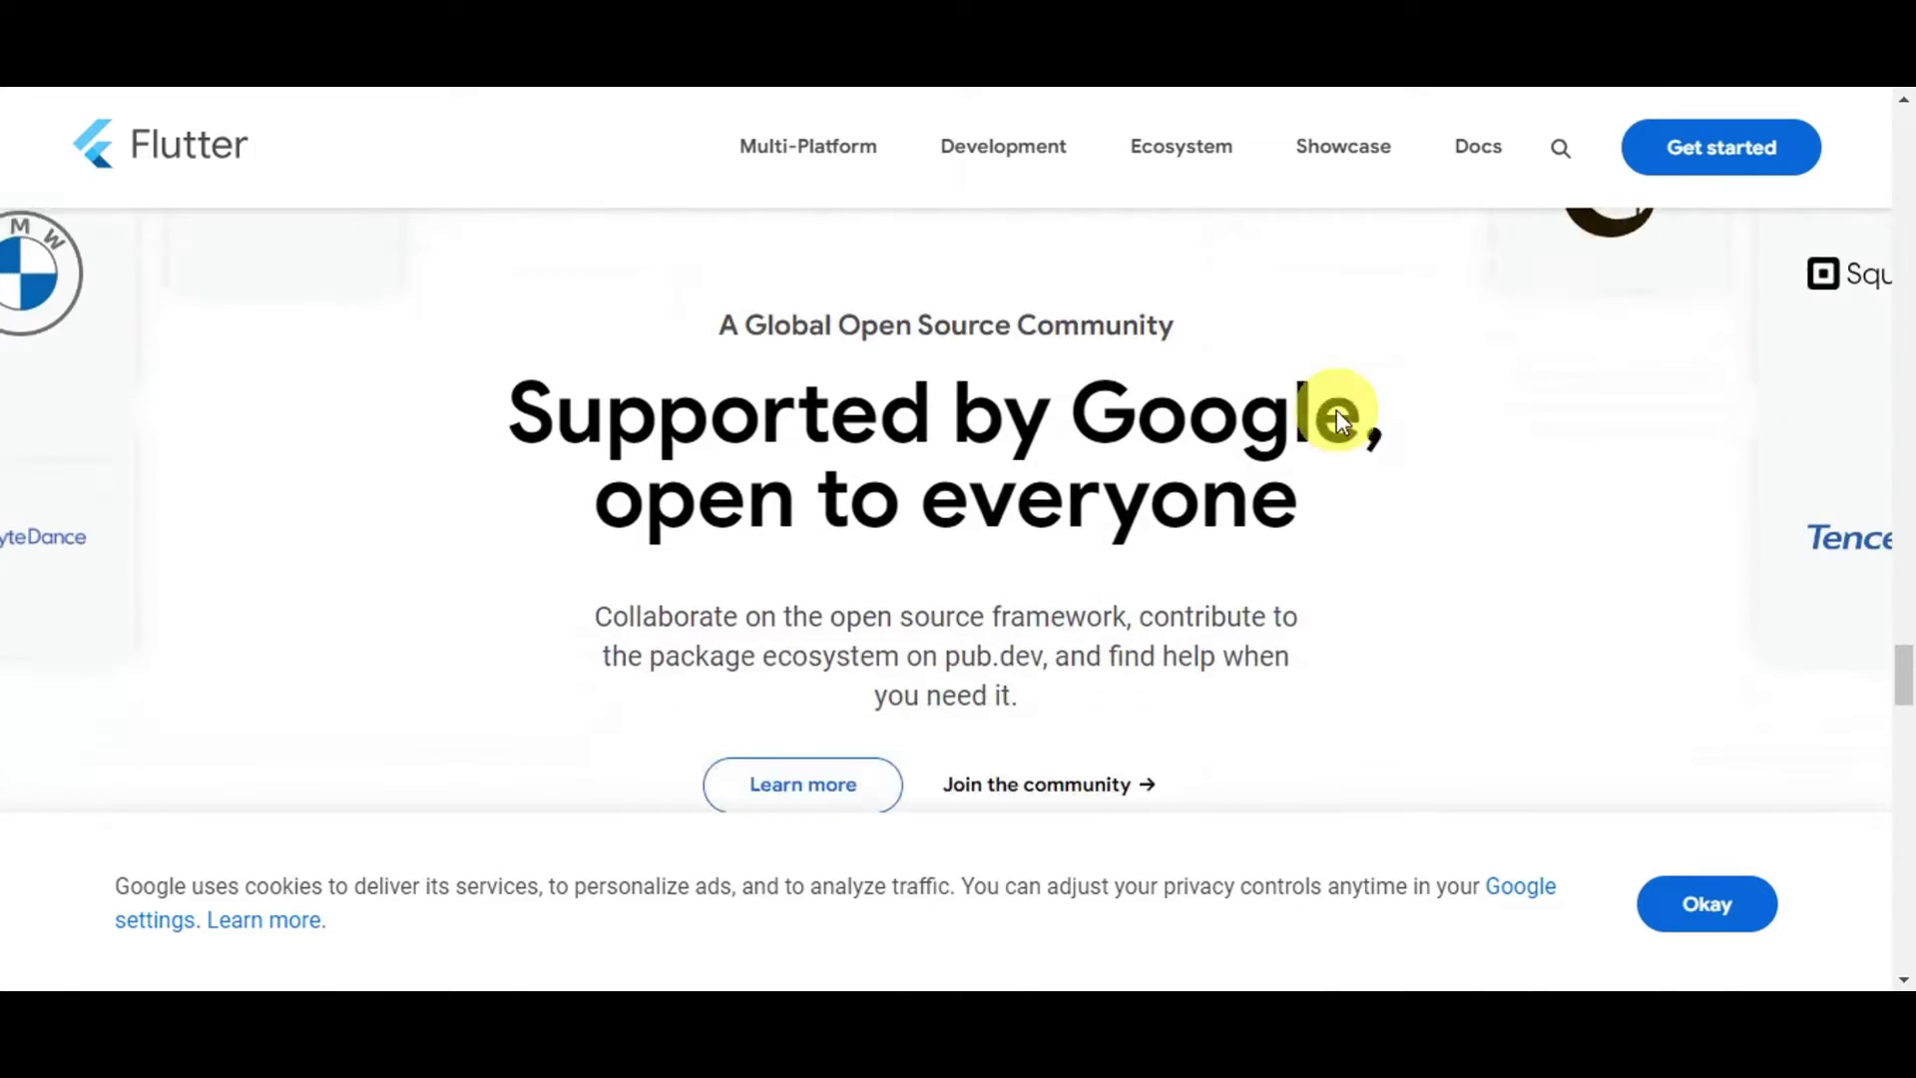
{"action": "scroll", "coordinate": [1338, 407], "scroll_direction": "down", "scroll_amount": 10}
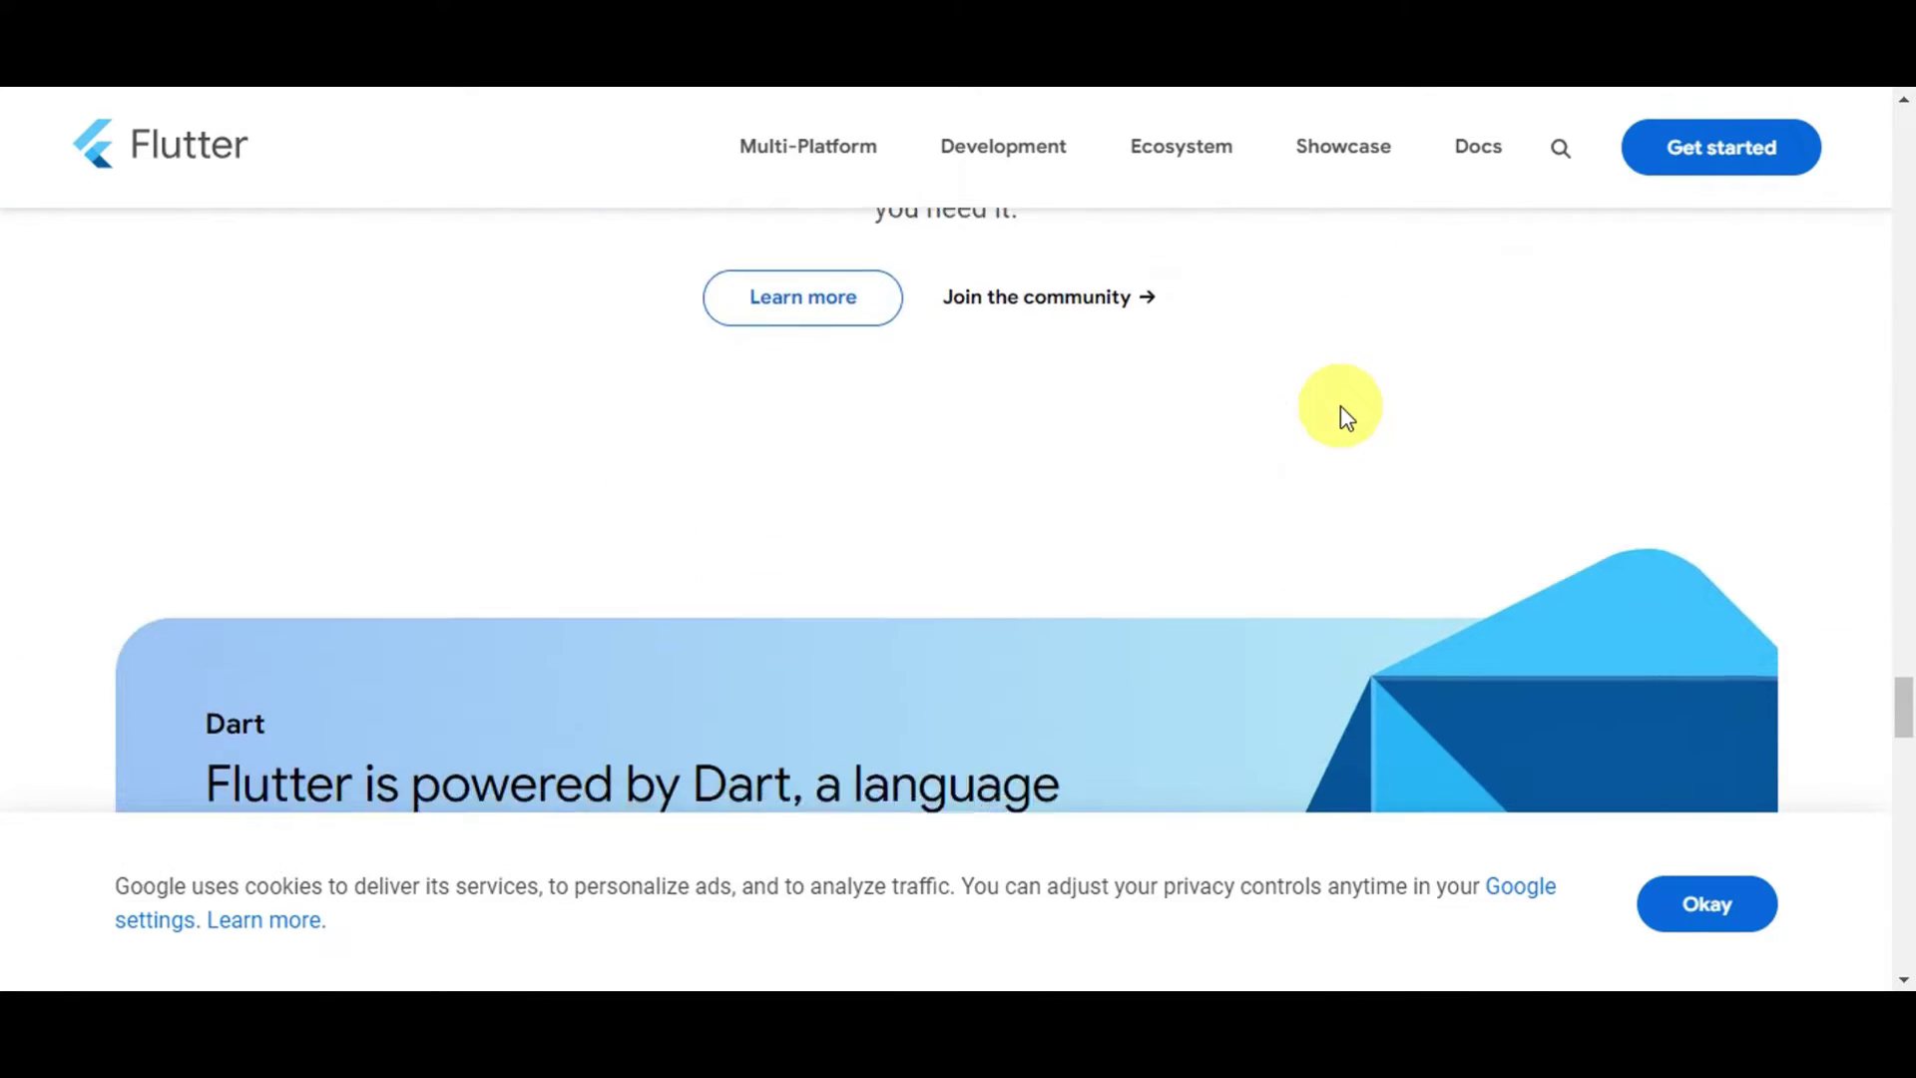
{"action": "scroll", "coordinate": [1339, 403], "scroll_direction": "down", "scroll_amount": 5}
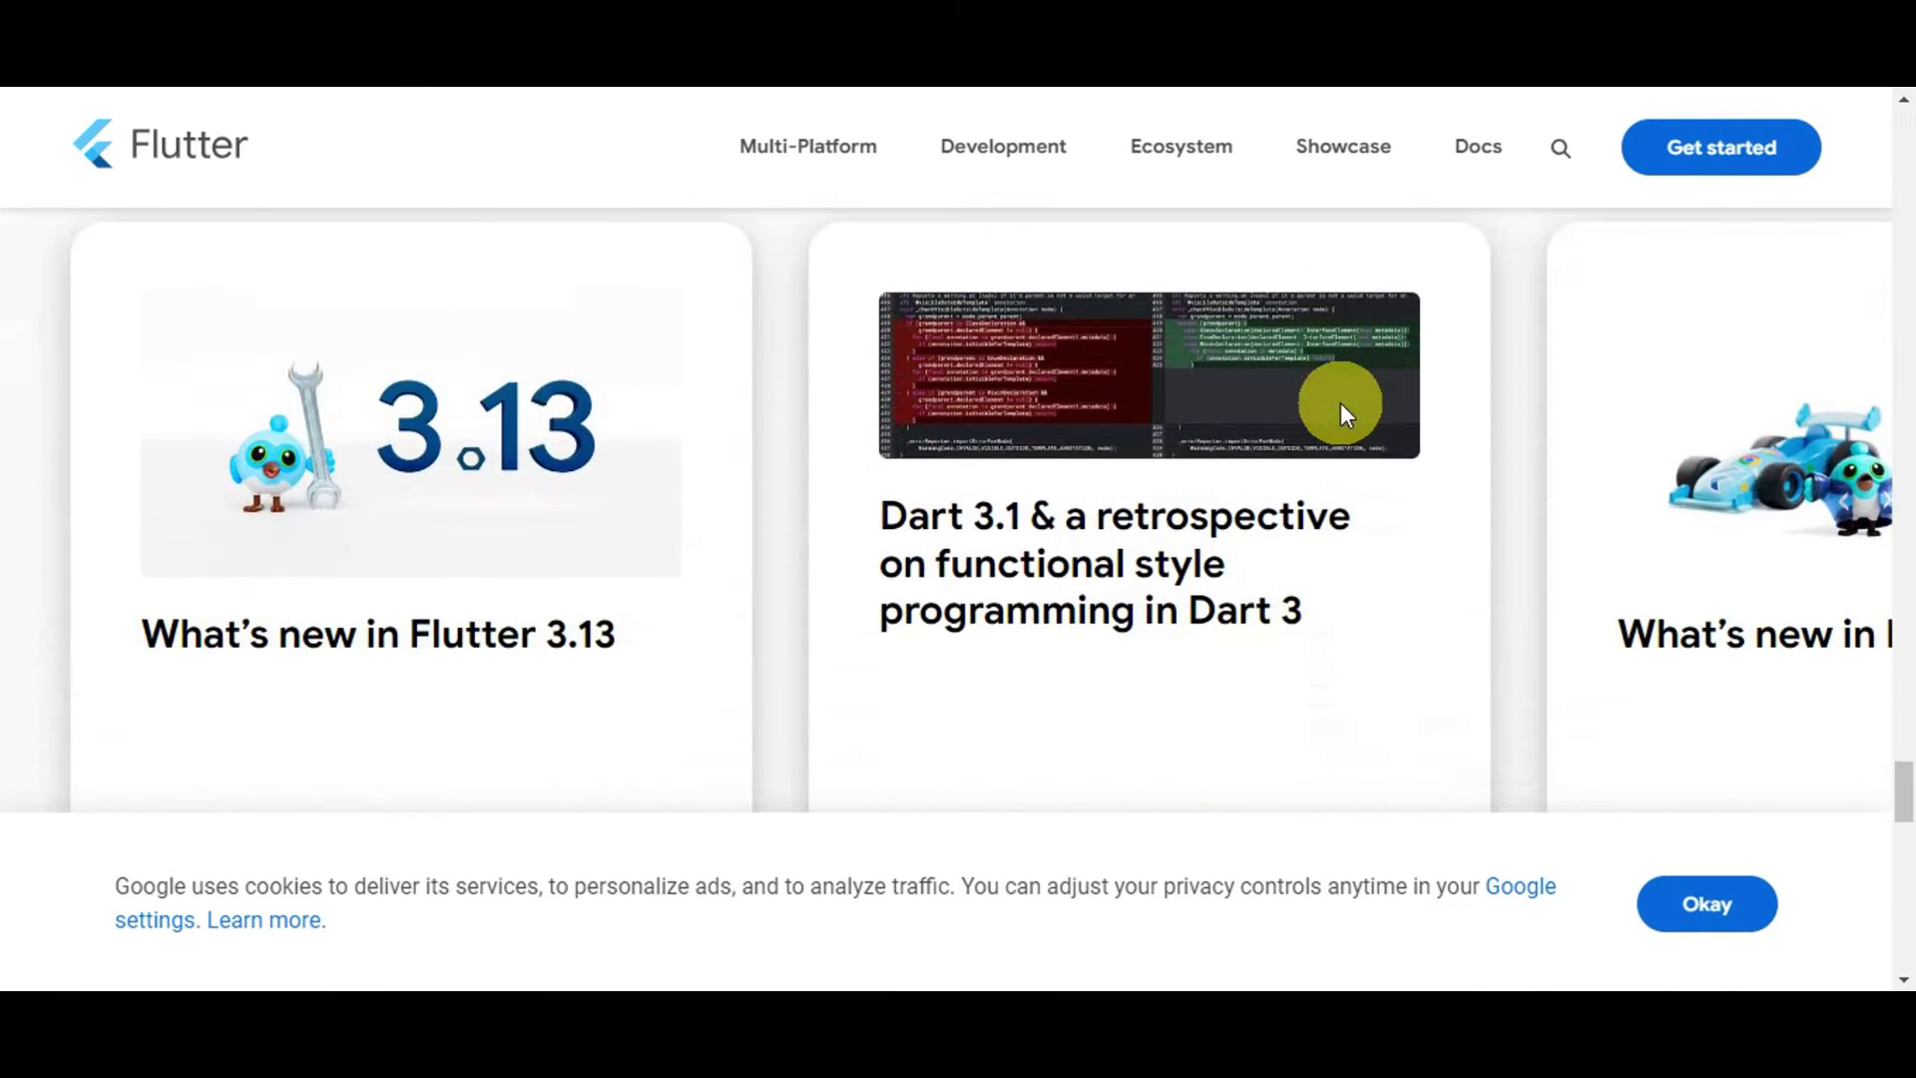
{"action": "scroll", "coordinate": [1339, 409], "scroll_direction": "down", "scroll_amount": 1}
{"action": "scroll", "coordinate": [1342, 409], "scroll_direction": "down", "scroll_amount": 10}
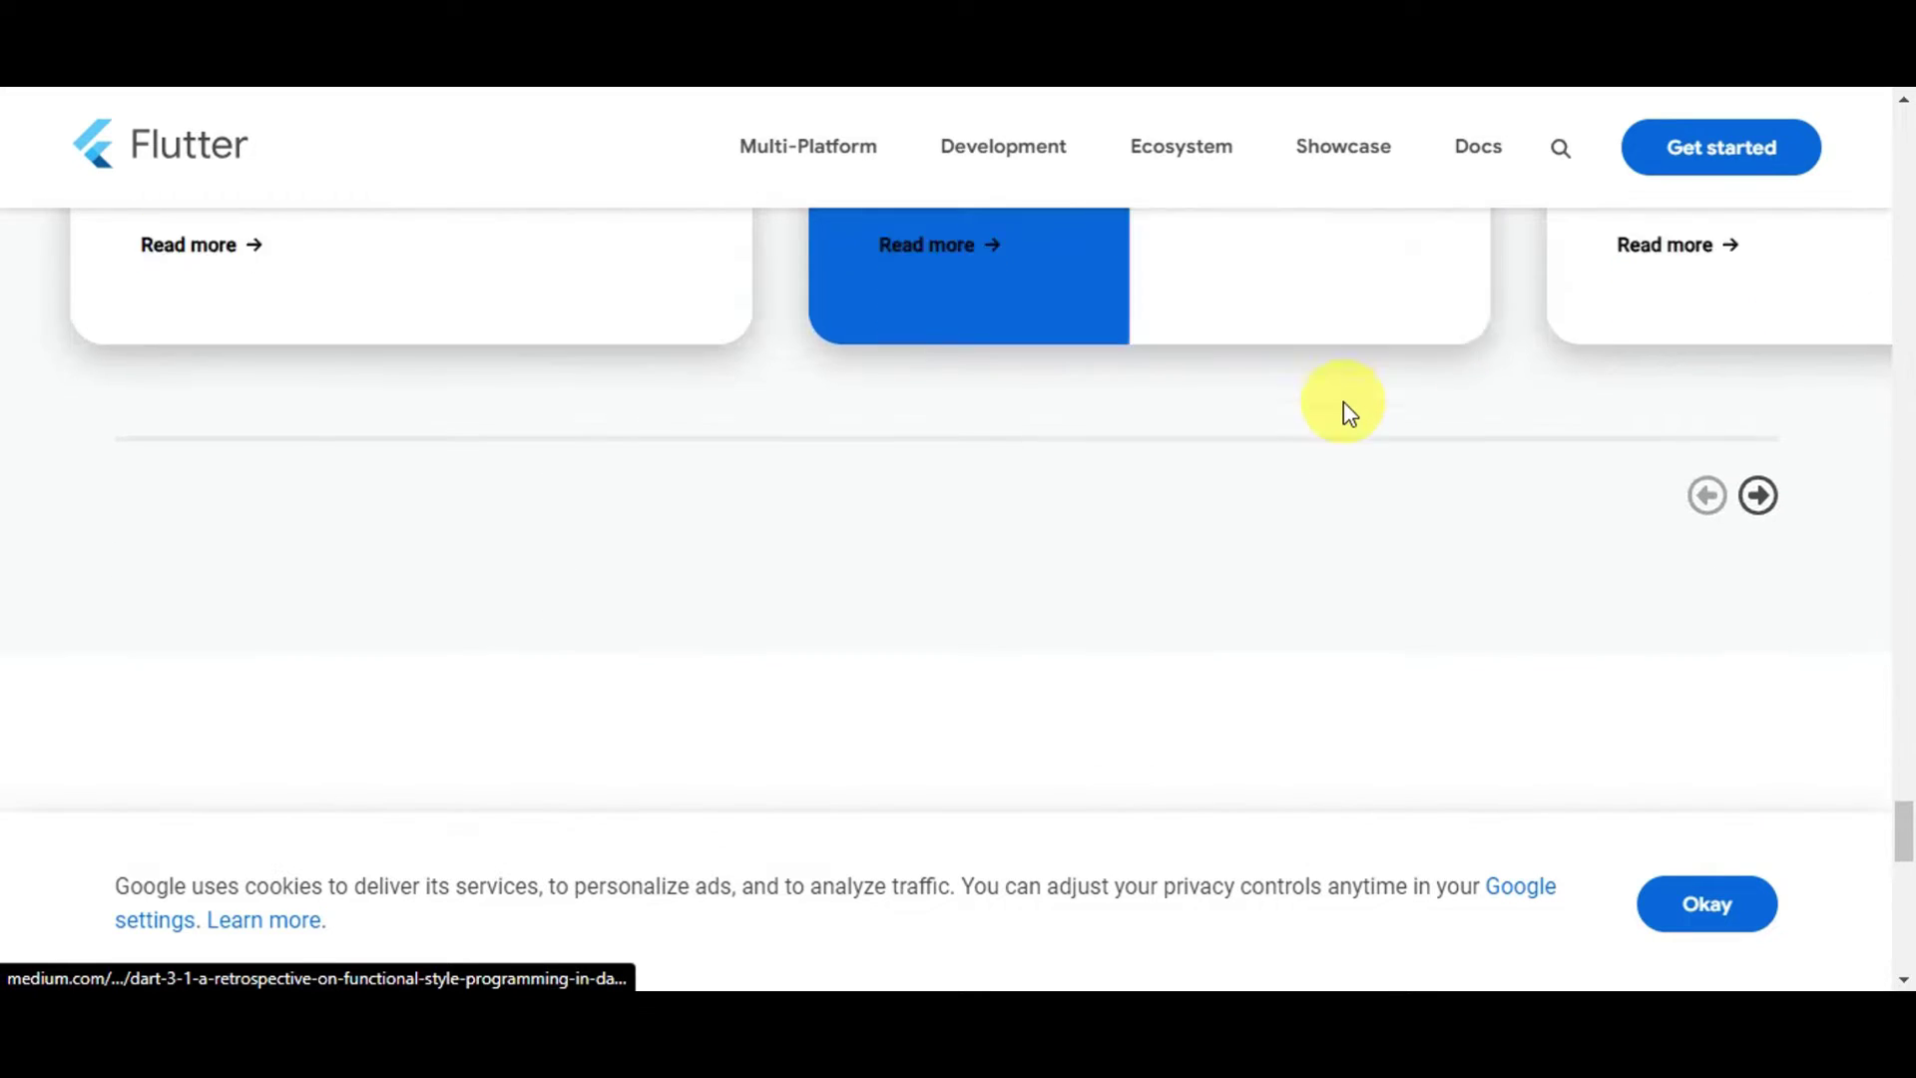
{"action": "scroll", "coordinate": [1343, 401], "scroll_direction": "down", "scroll_amount": 4}
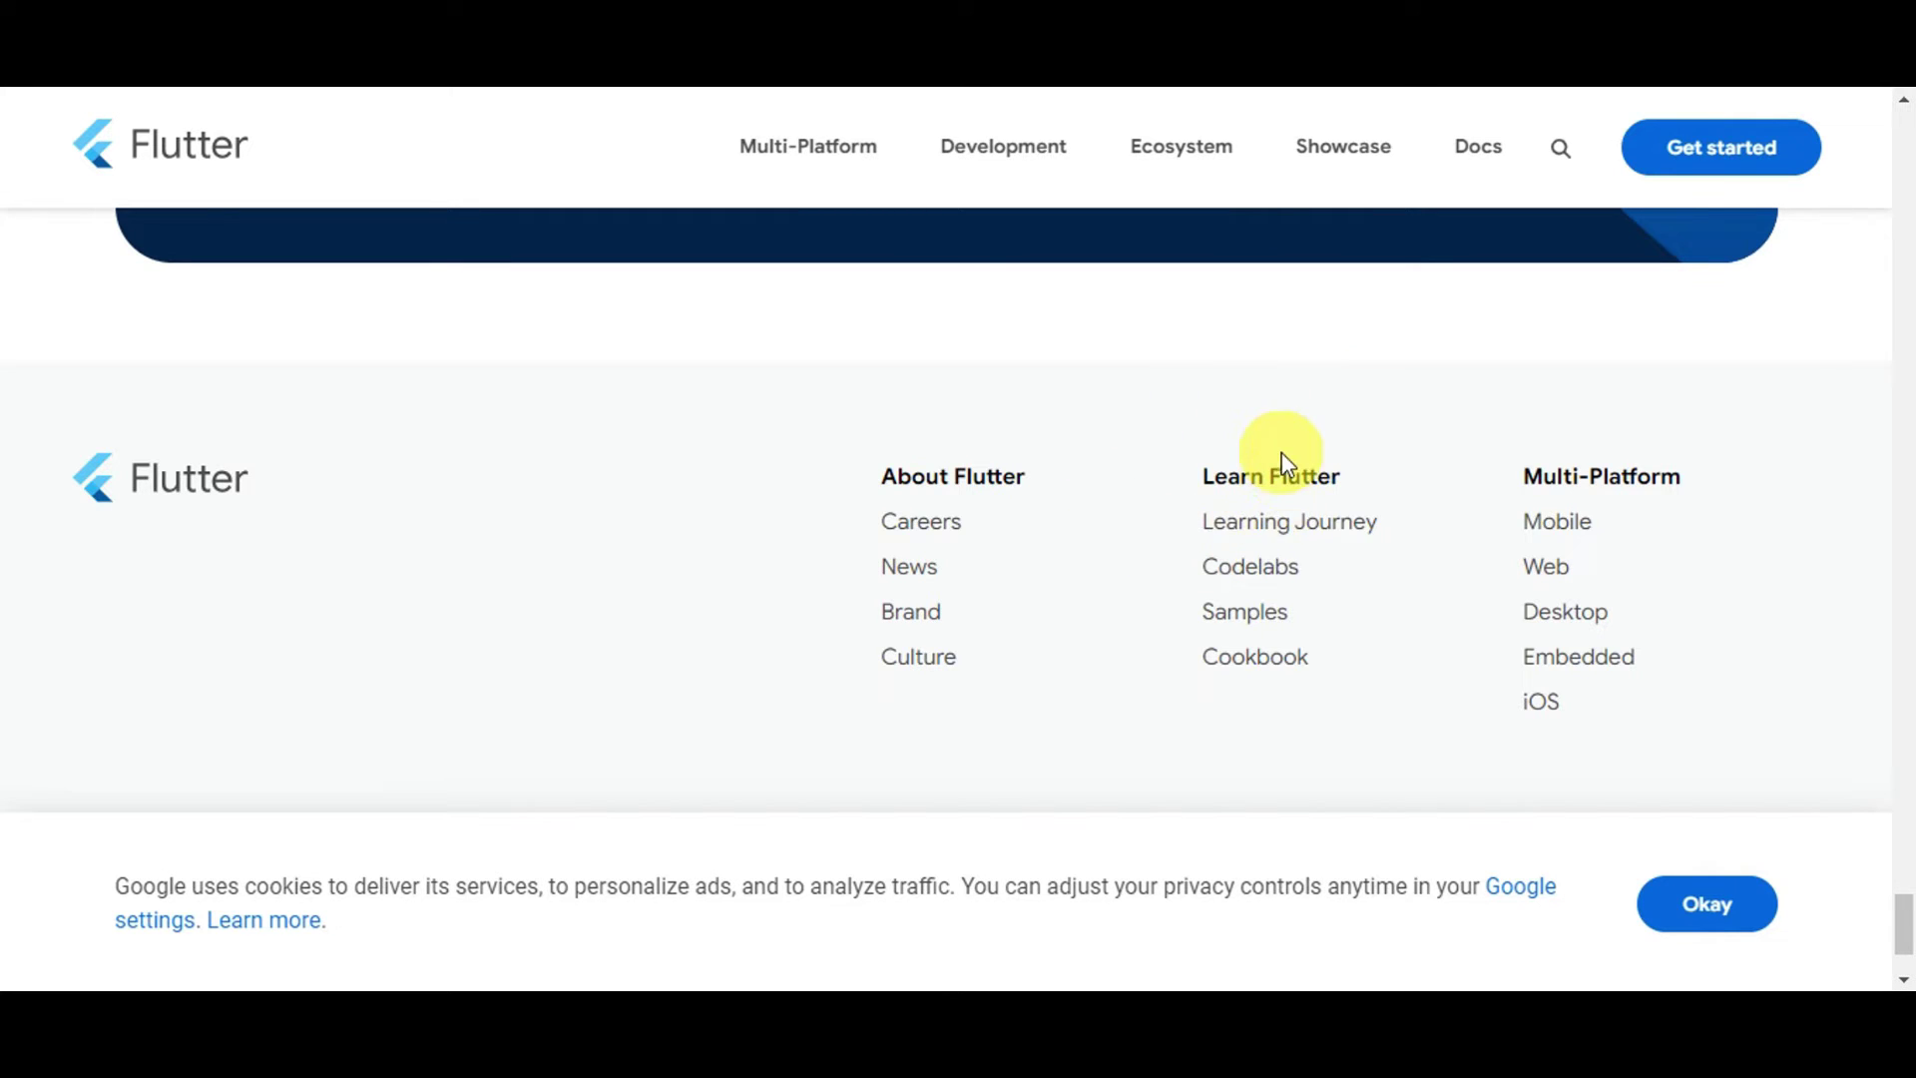
{"action": "scroll", "coordinate": [1277, 461], "scroll_direction": "down", "scroll_amount": 2}
{"action": "scroll", "coordinate": [1284, 469], "scroll_direction": "up", "scroll_amount": 6}
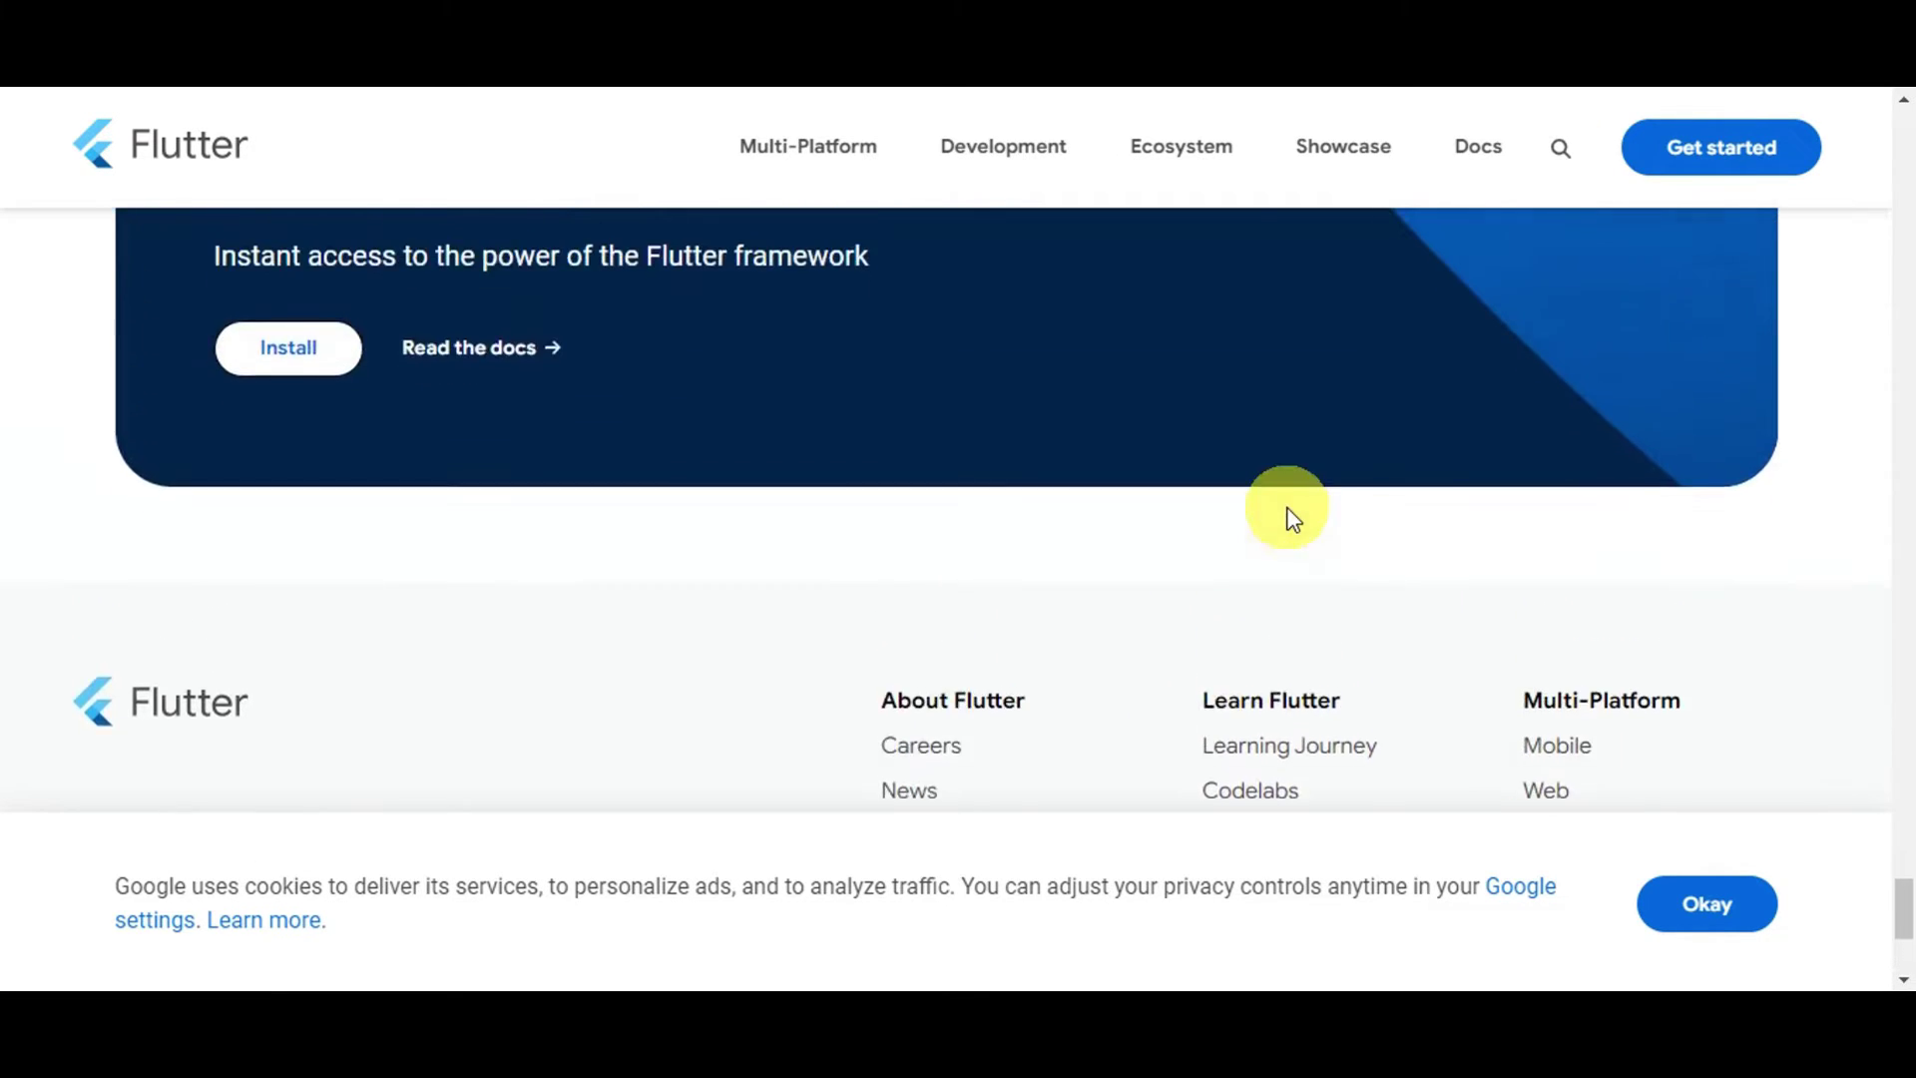
{"action": "scroll", "coordinate": [1286, 506], "scroll_direction": "up", "scroll_amount": 2}
{"action": "scroll", "coordinate": [1281, 599], "scroll_direction": "down", "scroll_amount": 1}
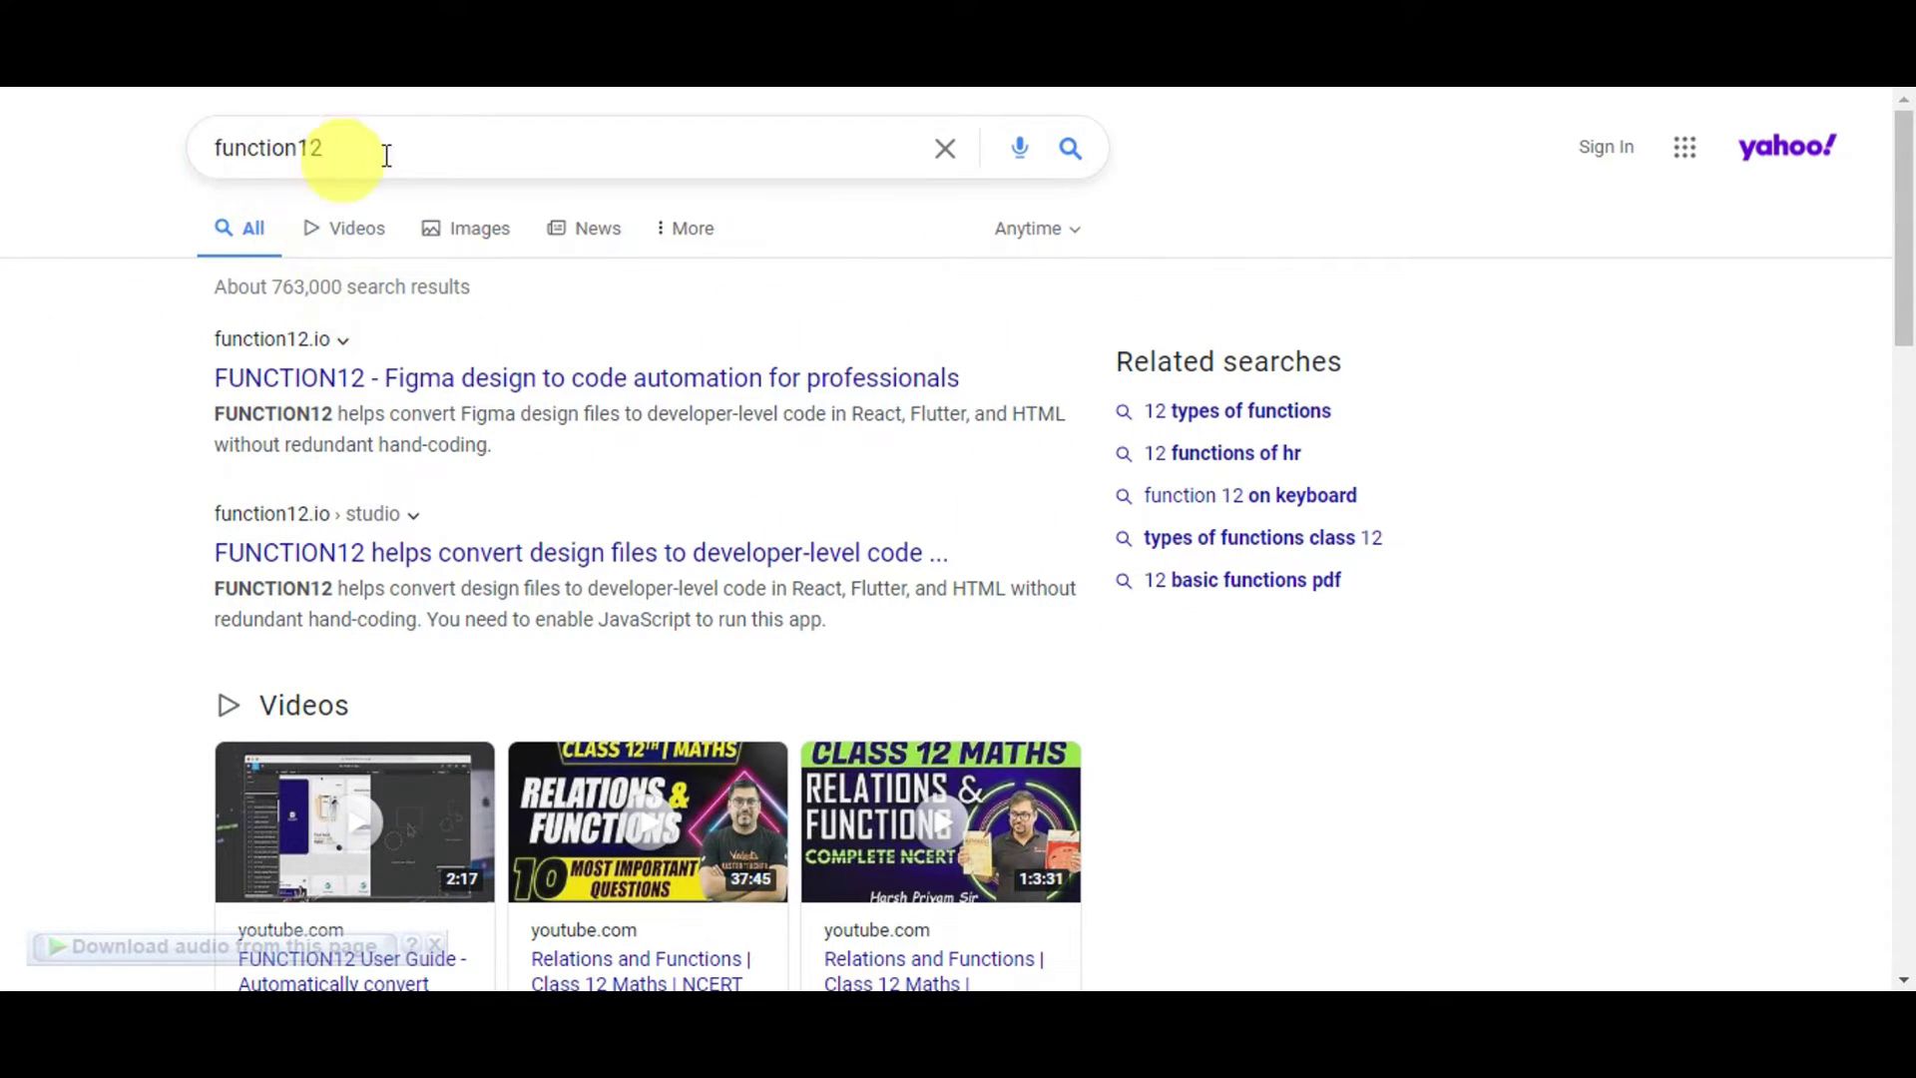
- Open the 'FUNCTION12 - Figma design to code automation for professionals' search result
{"action": "left_click", "coordinate": [363, 385]}
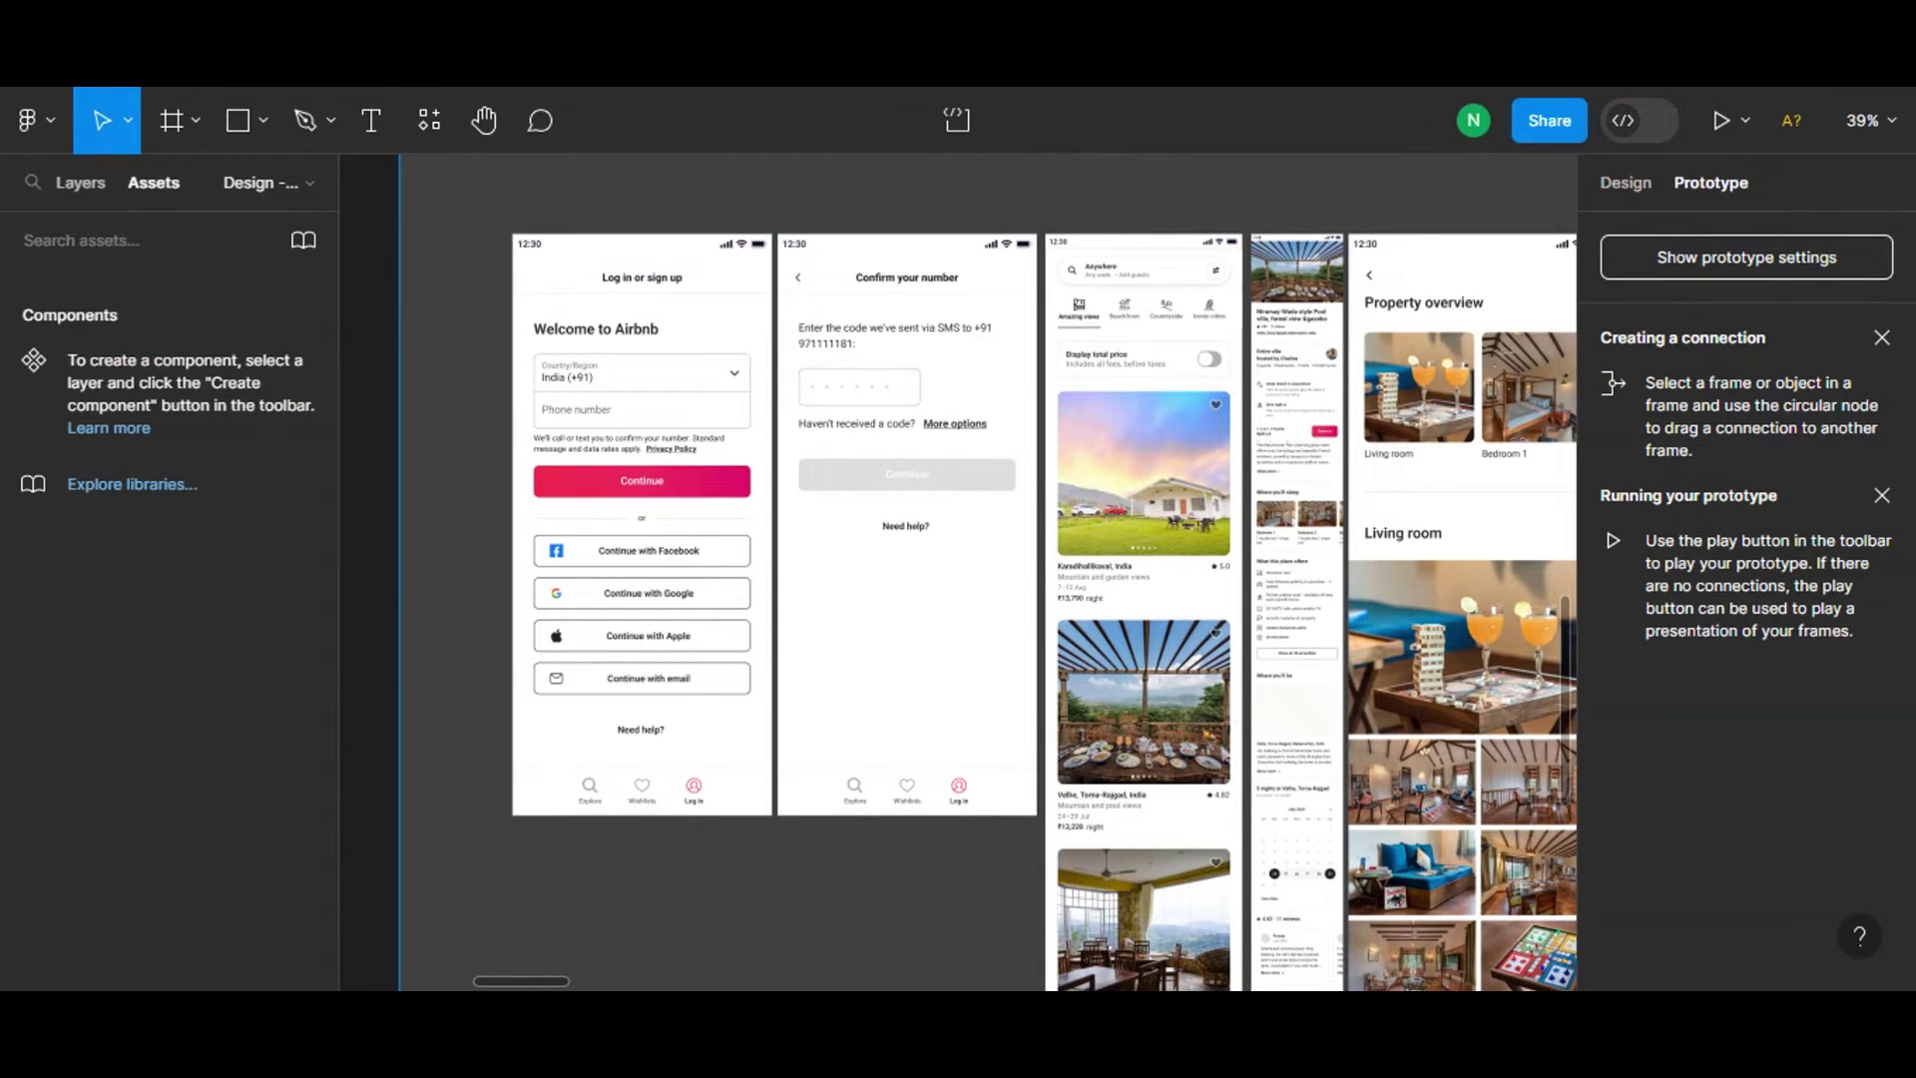
- Copy the Airbnb design file's share link from Figma's Share dialog
{"action": "left_click", "coordinate": [1557, 124]}
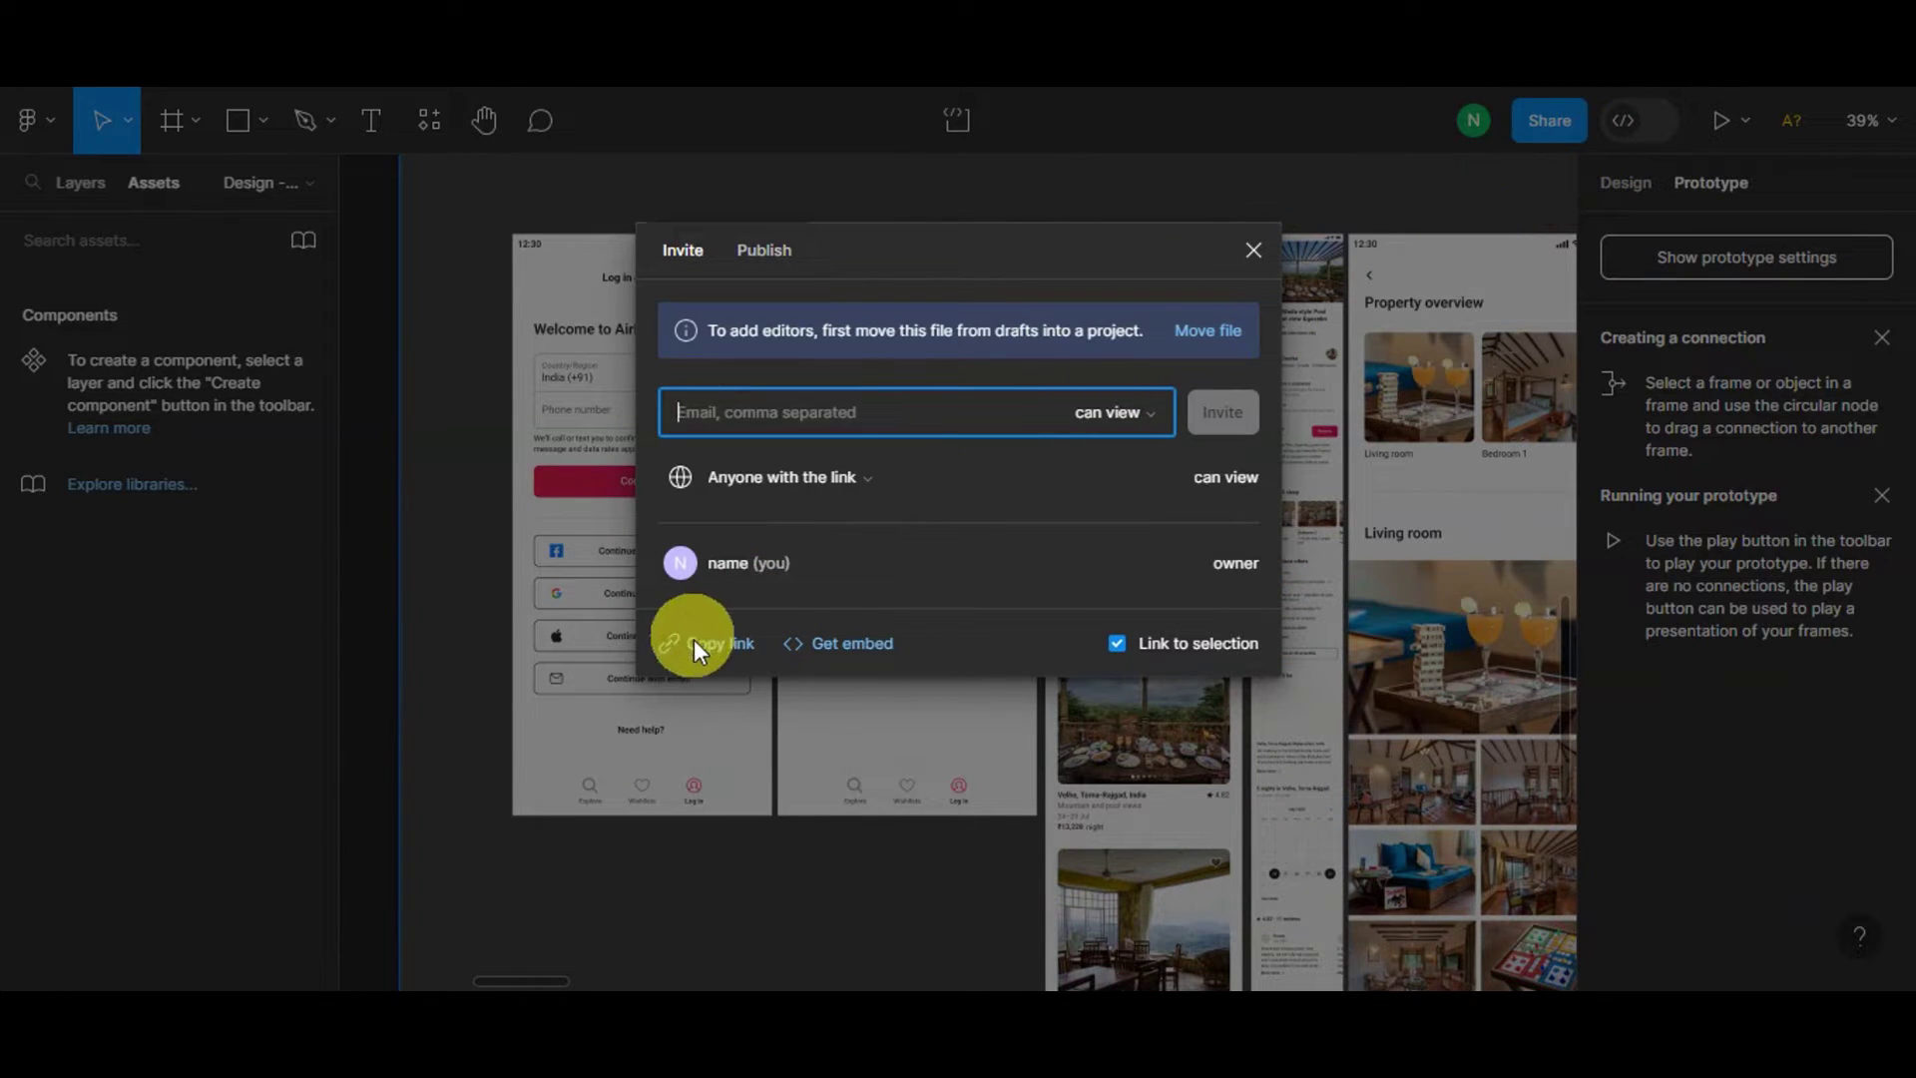
{"action": "left_click", "coordinate": [705, 645]}
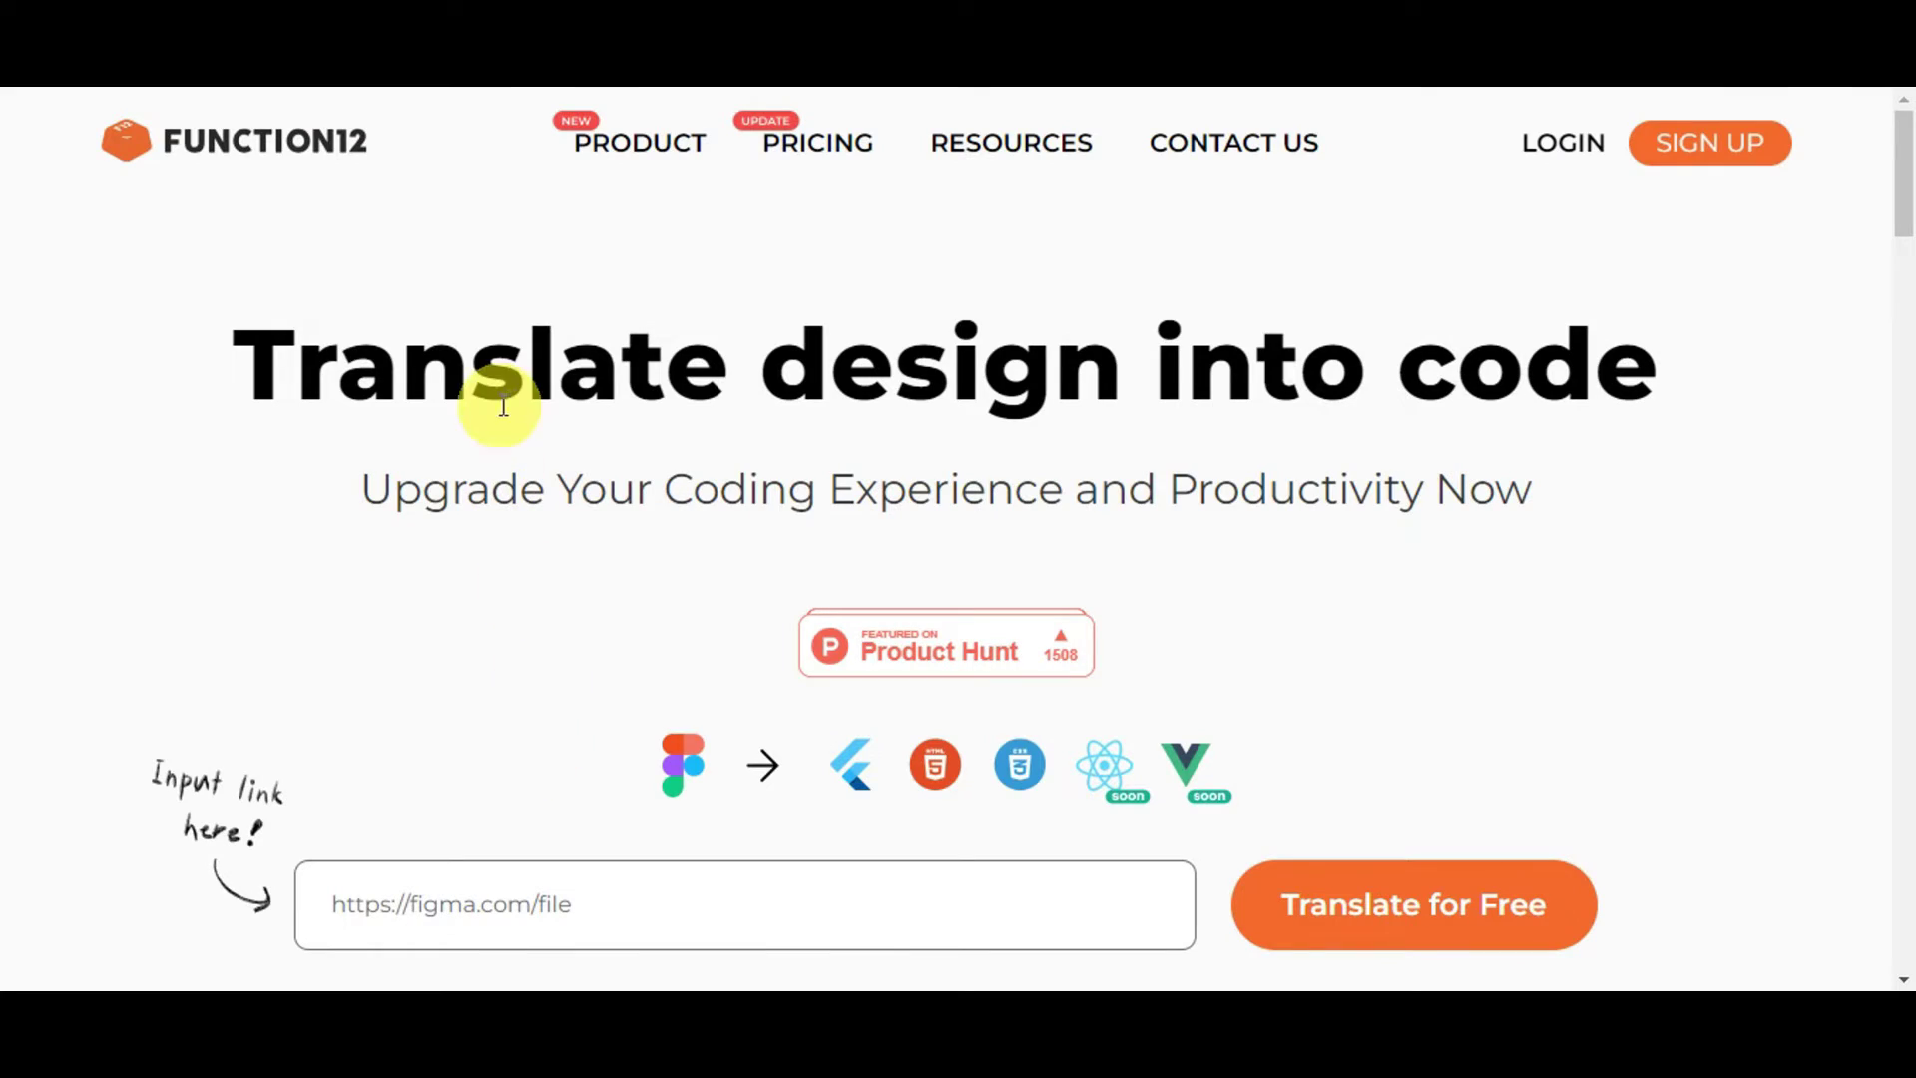
{"action": "scroll", "coordinate": [548, 483], "scroll_direction": "down", "scroll_amount": 4}
- Paste the Airbnb Figma link into FUNCTION12's URL field and submit it with Translate for Free
{"action": "right_click", "coordinate": [566, 495]}
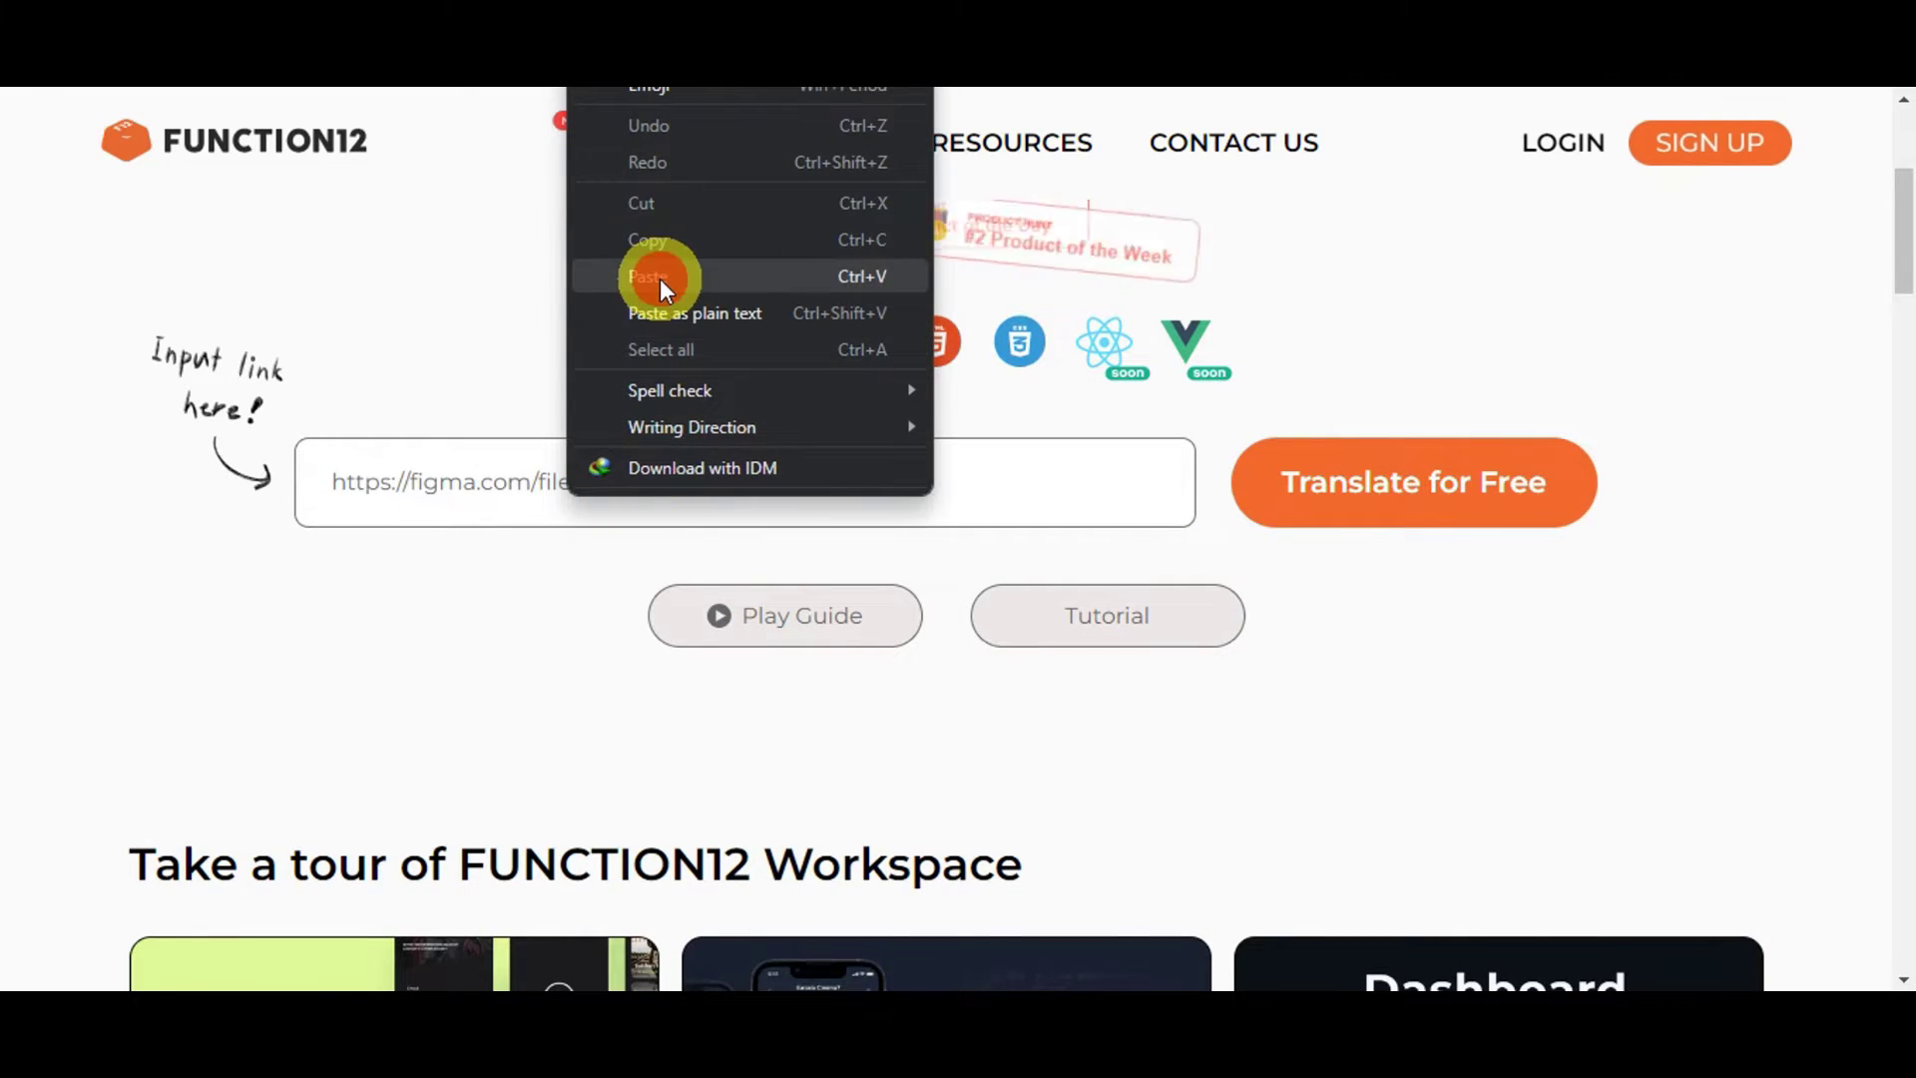
{"action": "left_click", "coordinate": [658, 263]}
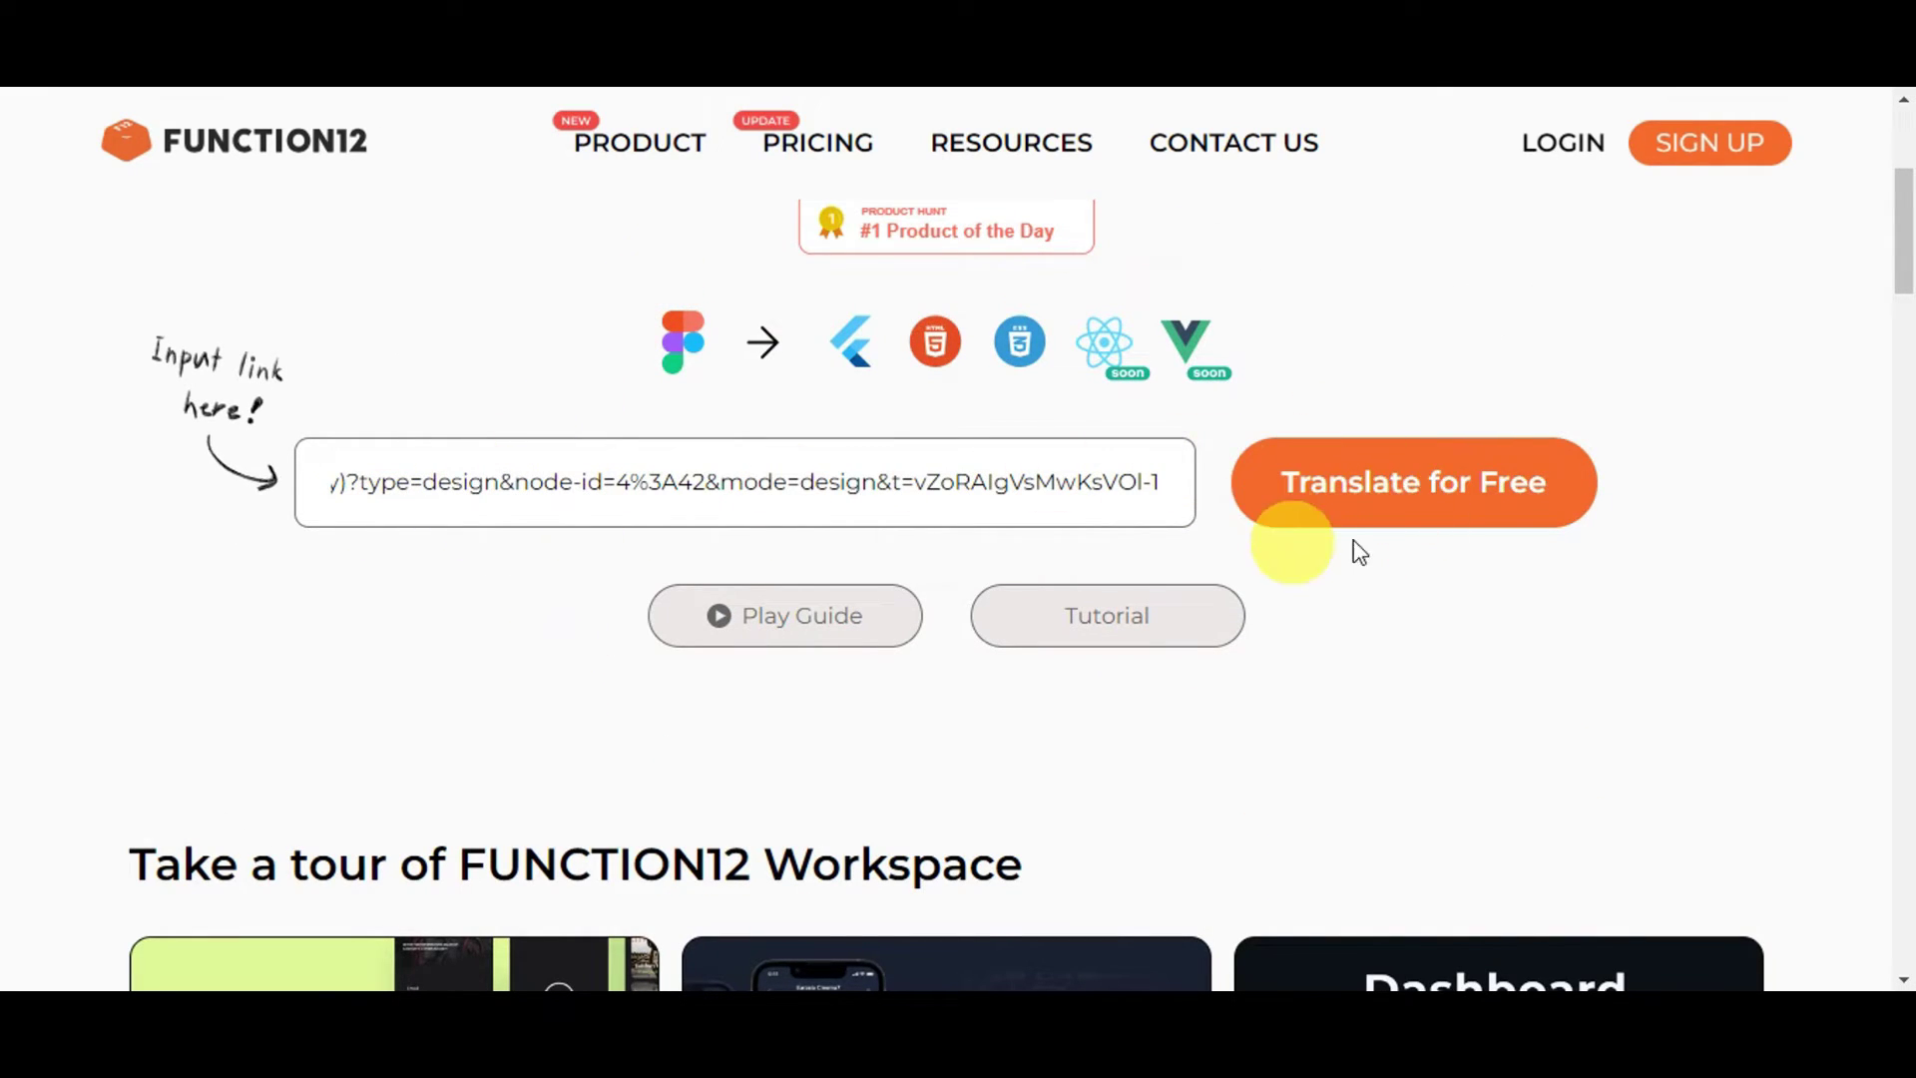
{"action": "left_click", "coordinate": [1412, 506]}
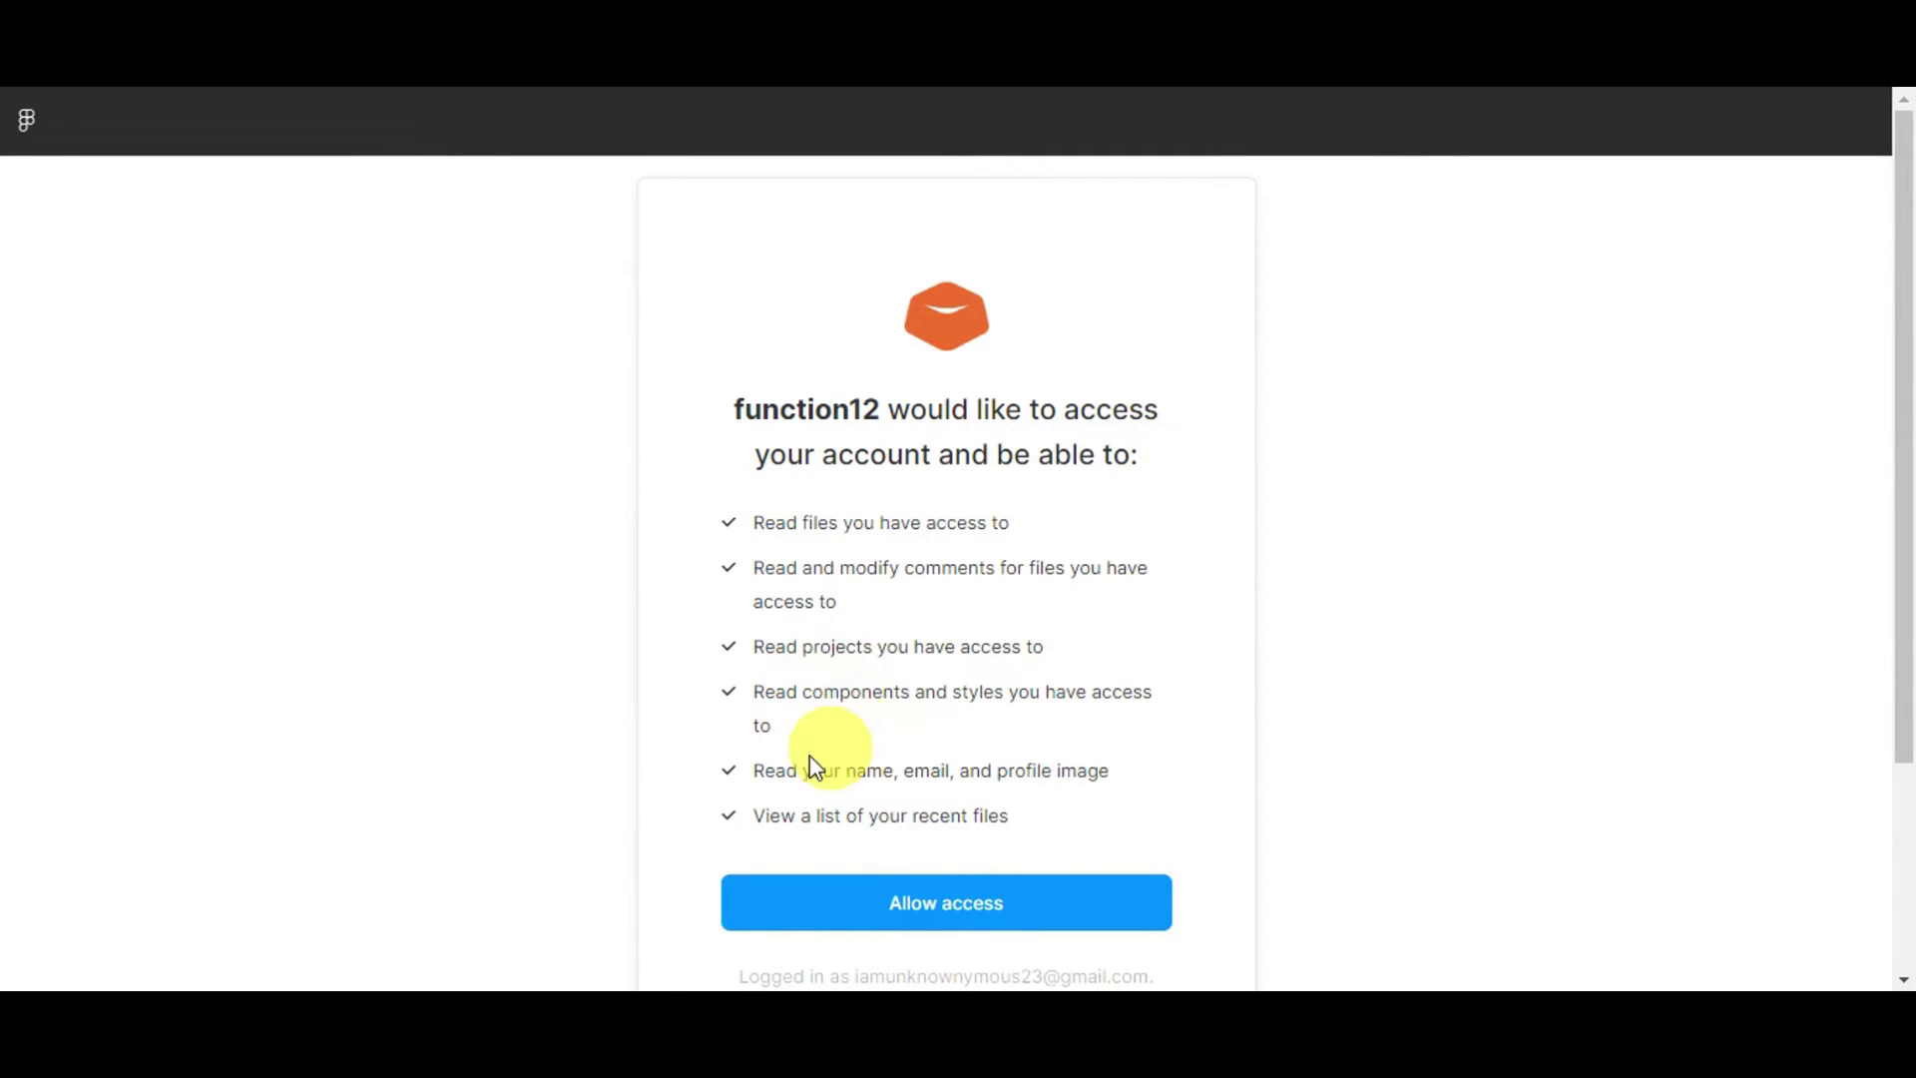
- Allow function12 access to the Figma account to finish the import
{"action": "left_click", "coordinate": [972, 910]}
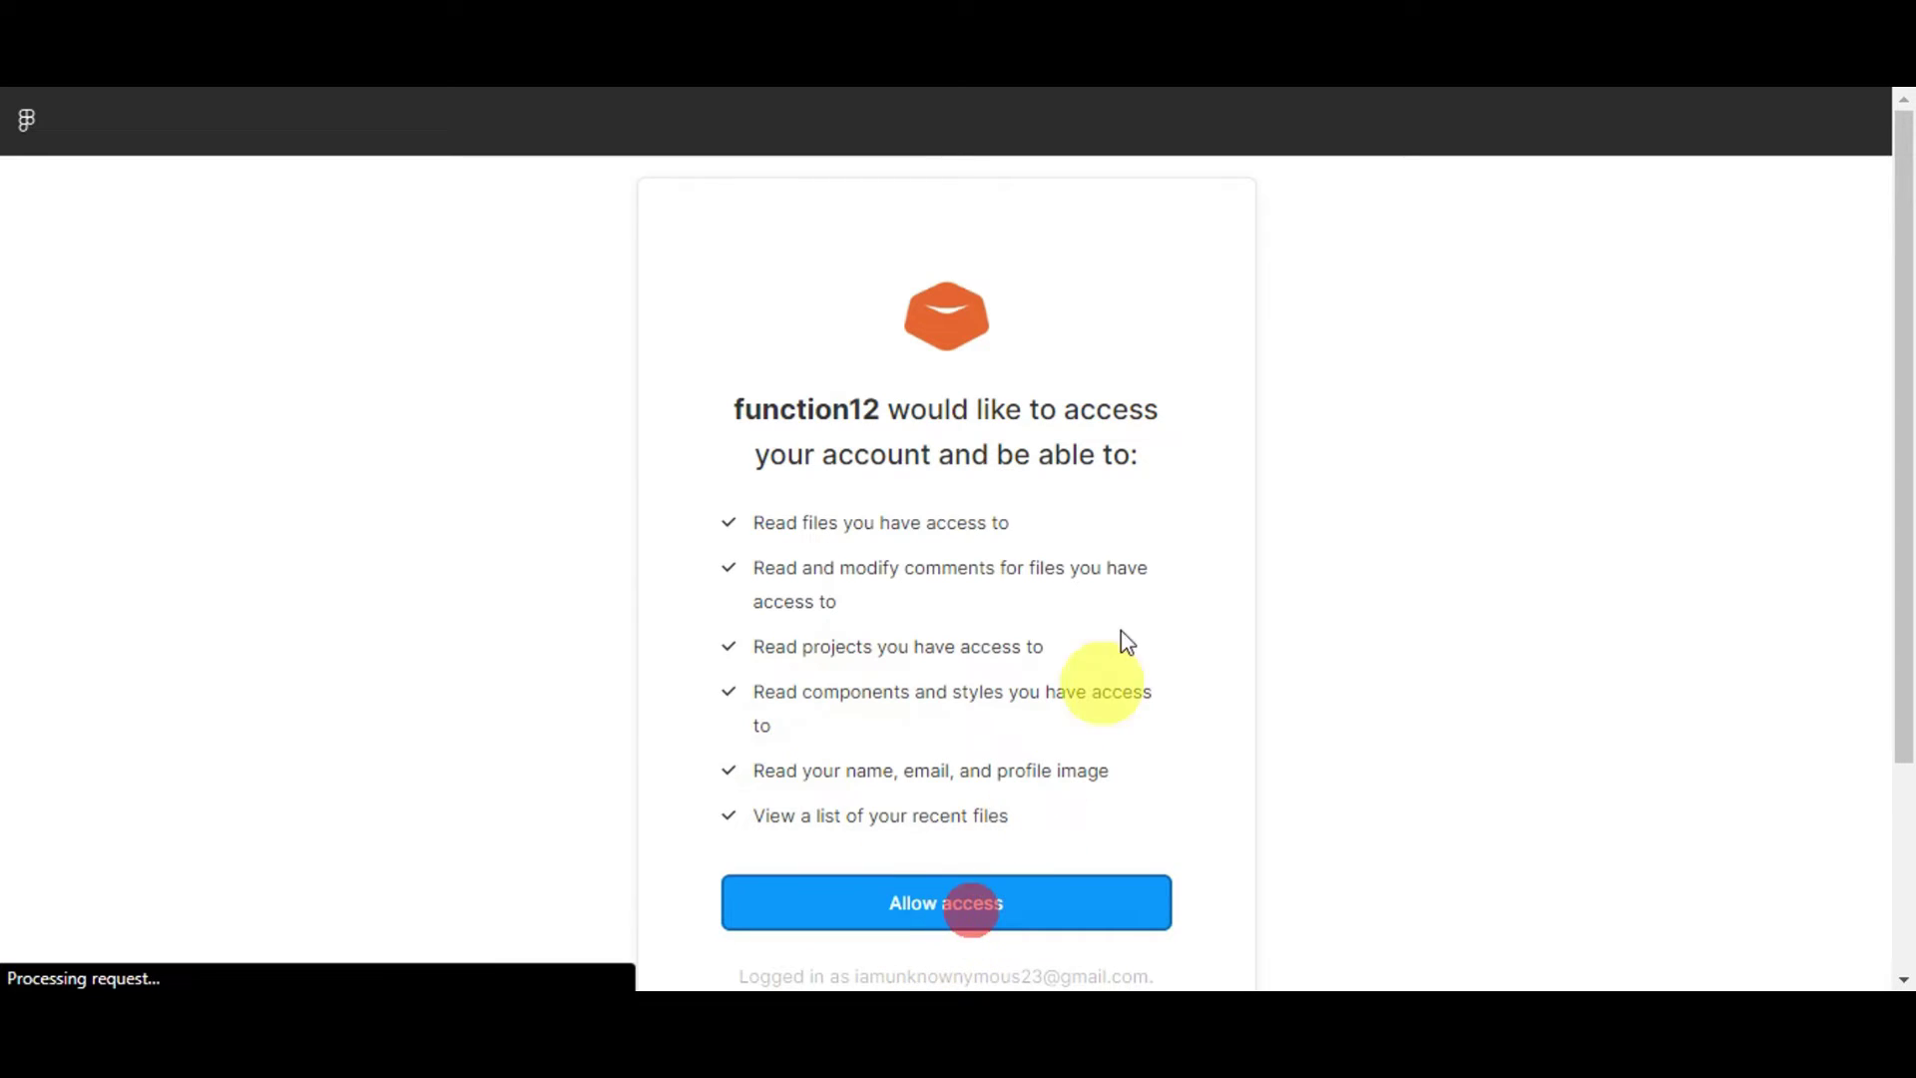
{"action": "scroll", "coordinate": [1174, 413], "scroll_direction": "down", "scroll_amount": 2}
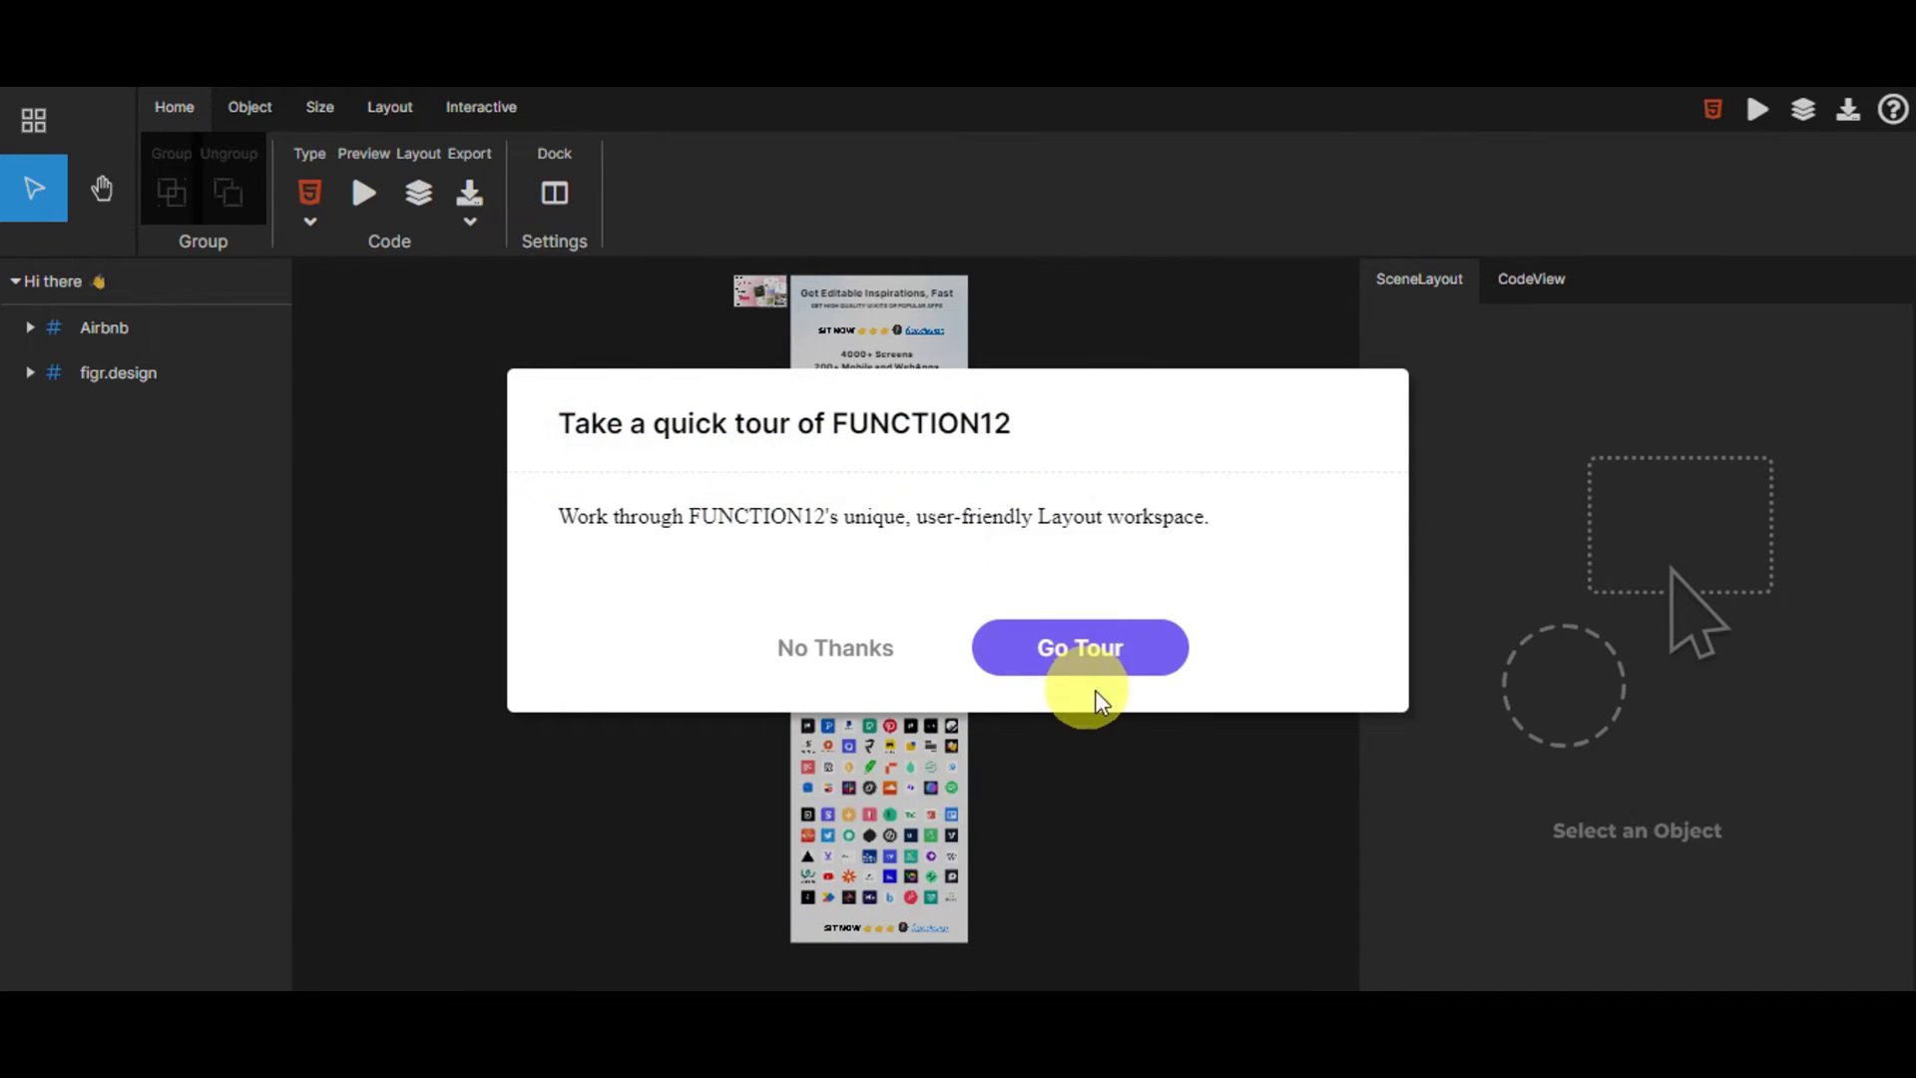
- Close the 'Take a quick tour' invitation
{"action": "left_click", "coordinate": [846, 653]}
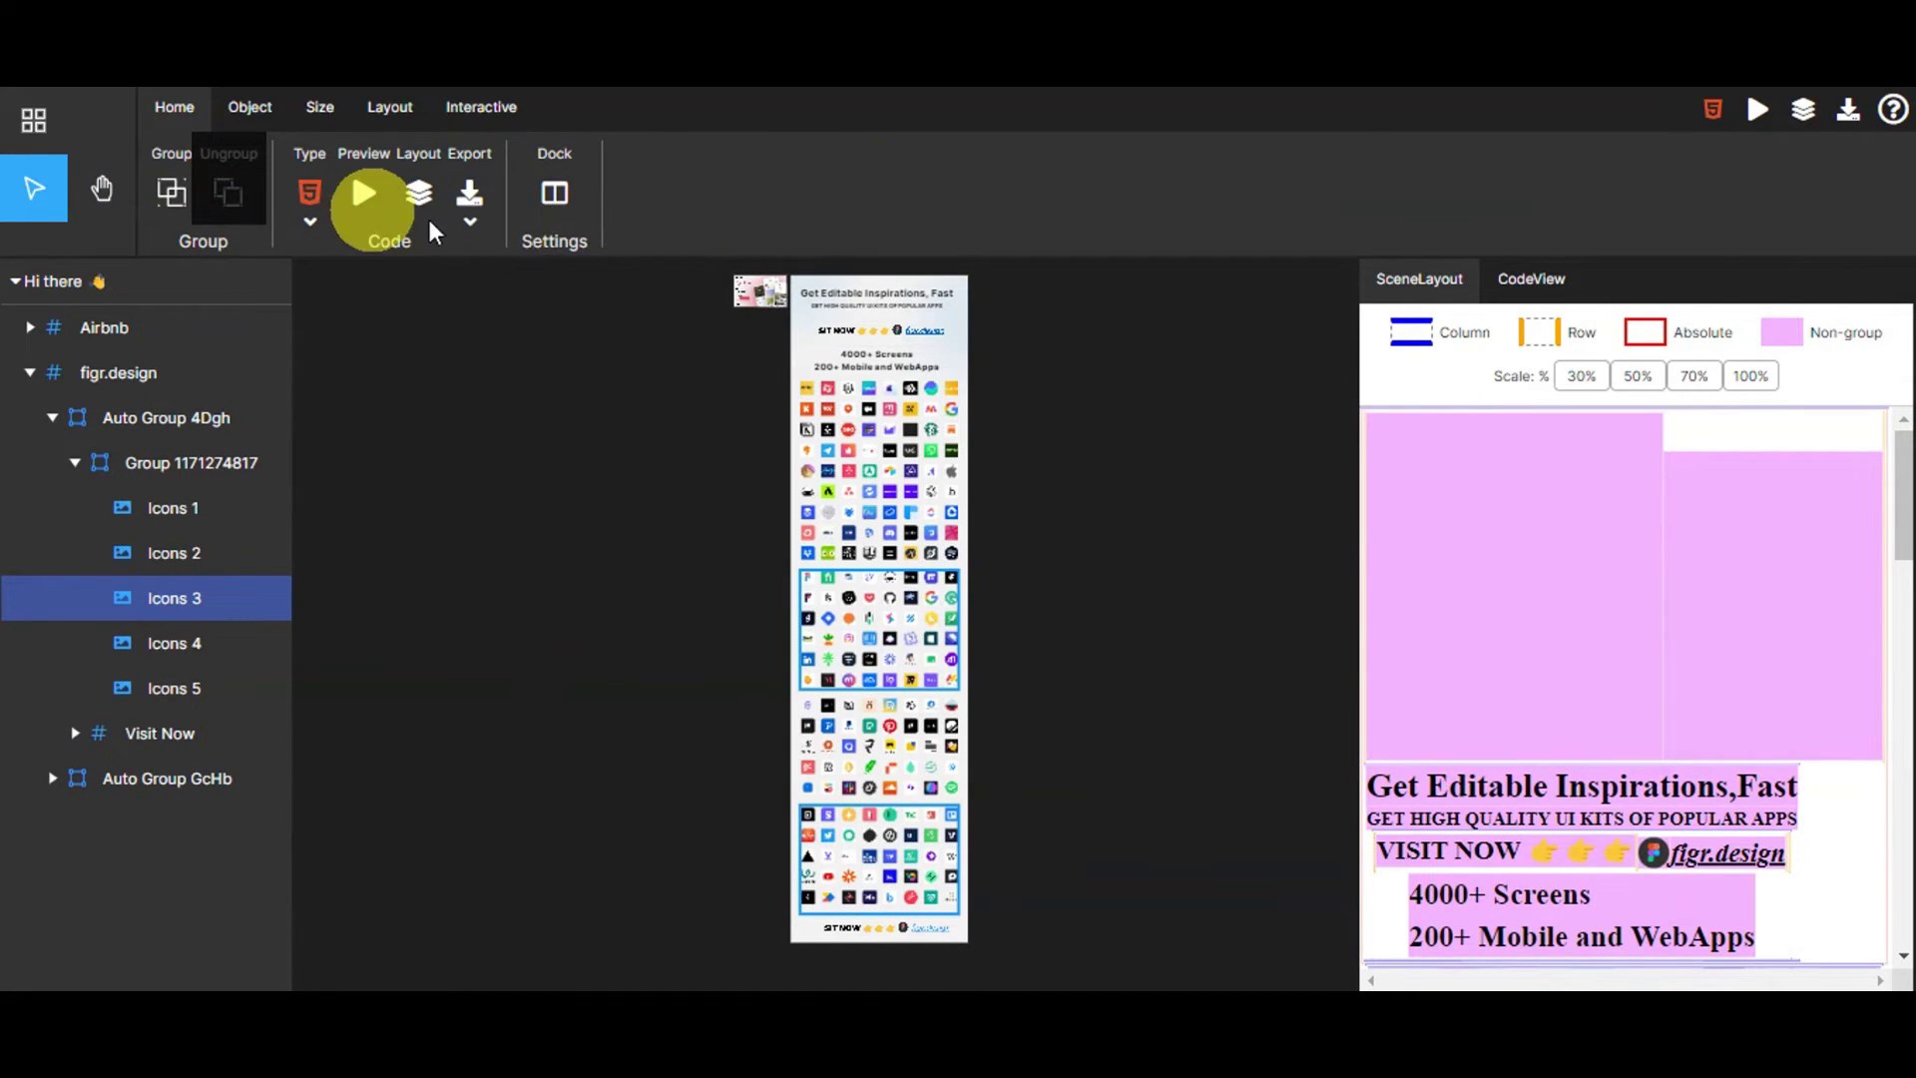
- Preview the design's layout and select the Airbnb image and icon grid on the canvas
{"action": "left_click", "coordinate": [1758, 111]}
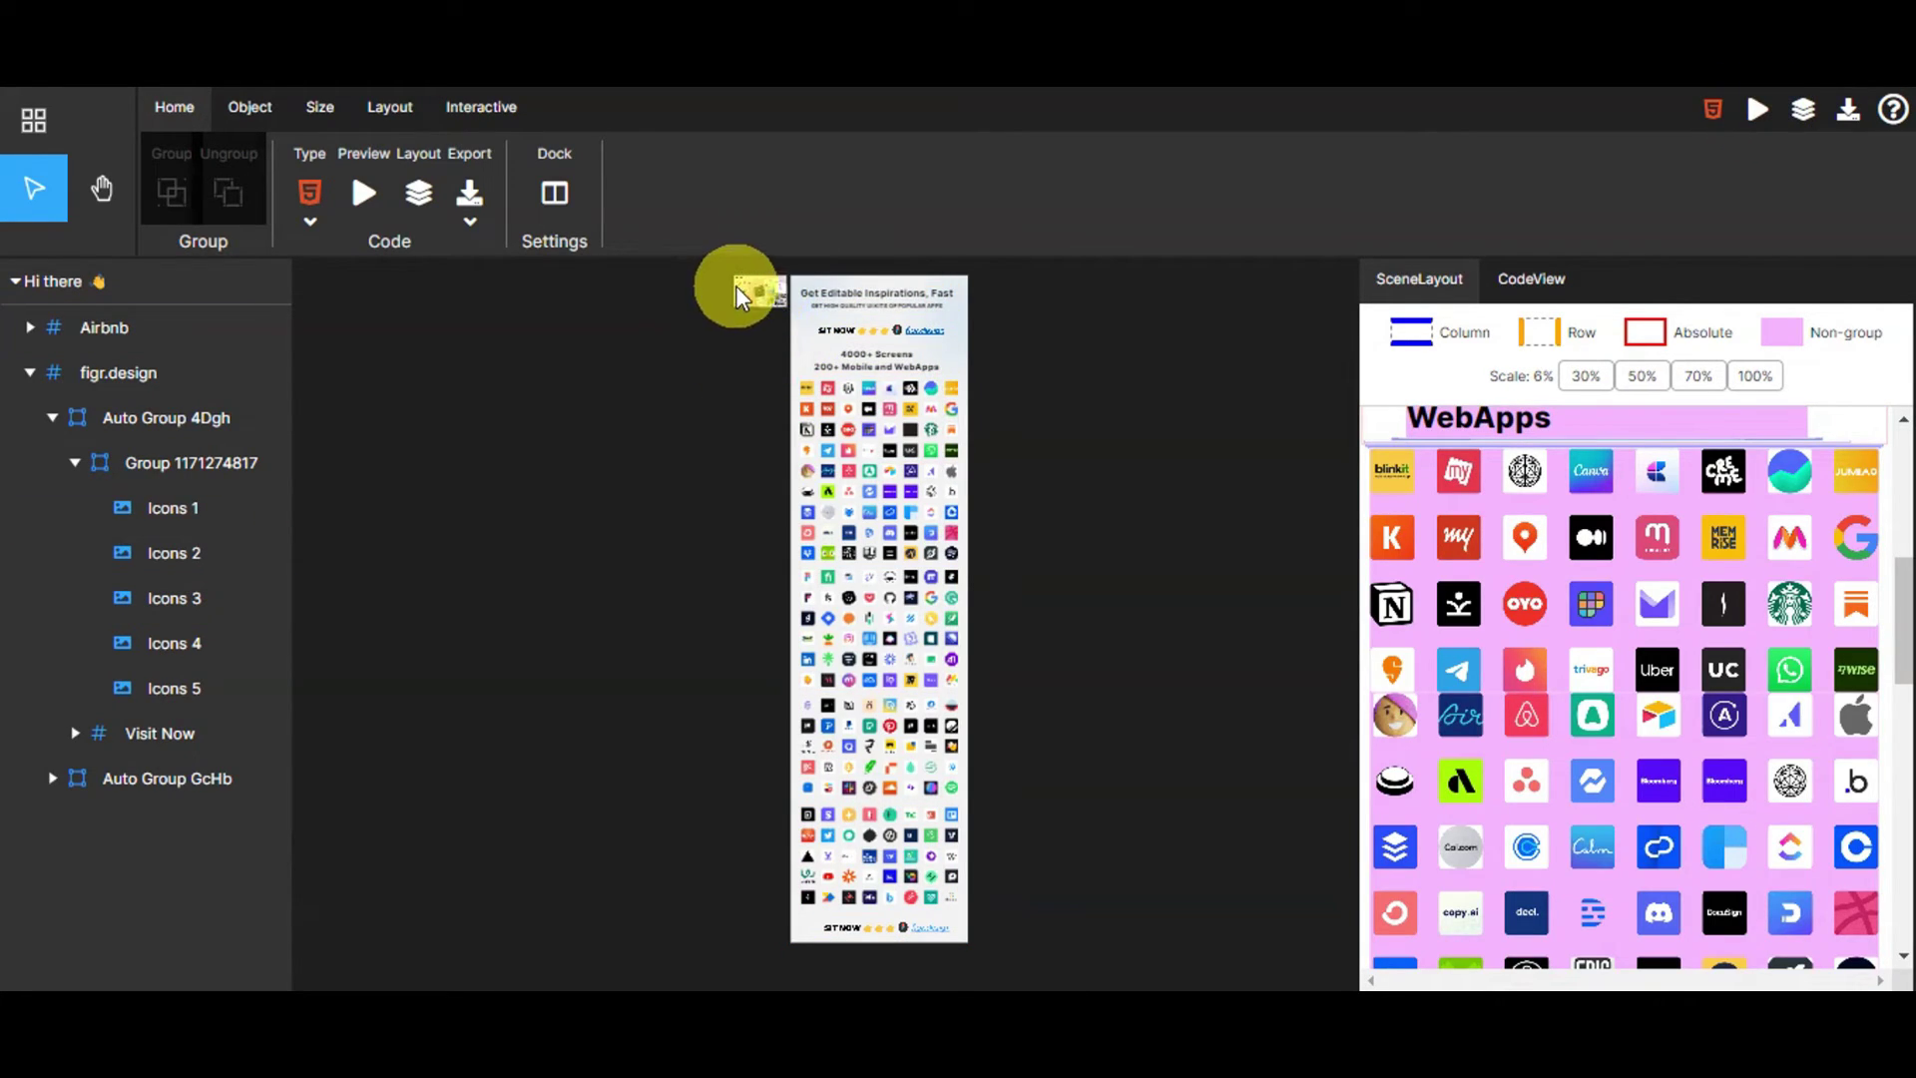
{"action": "left_click", "coordinate": [776, 300]}
{"action": "left_click", "coordinate": [813, 387]}
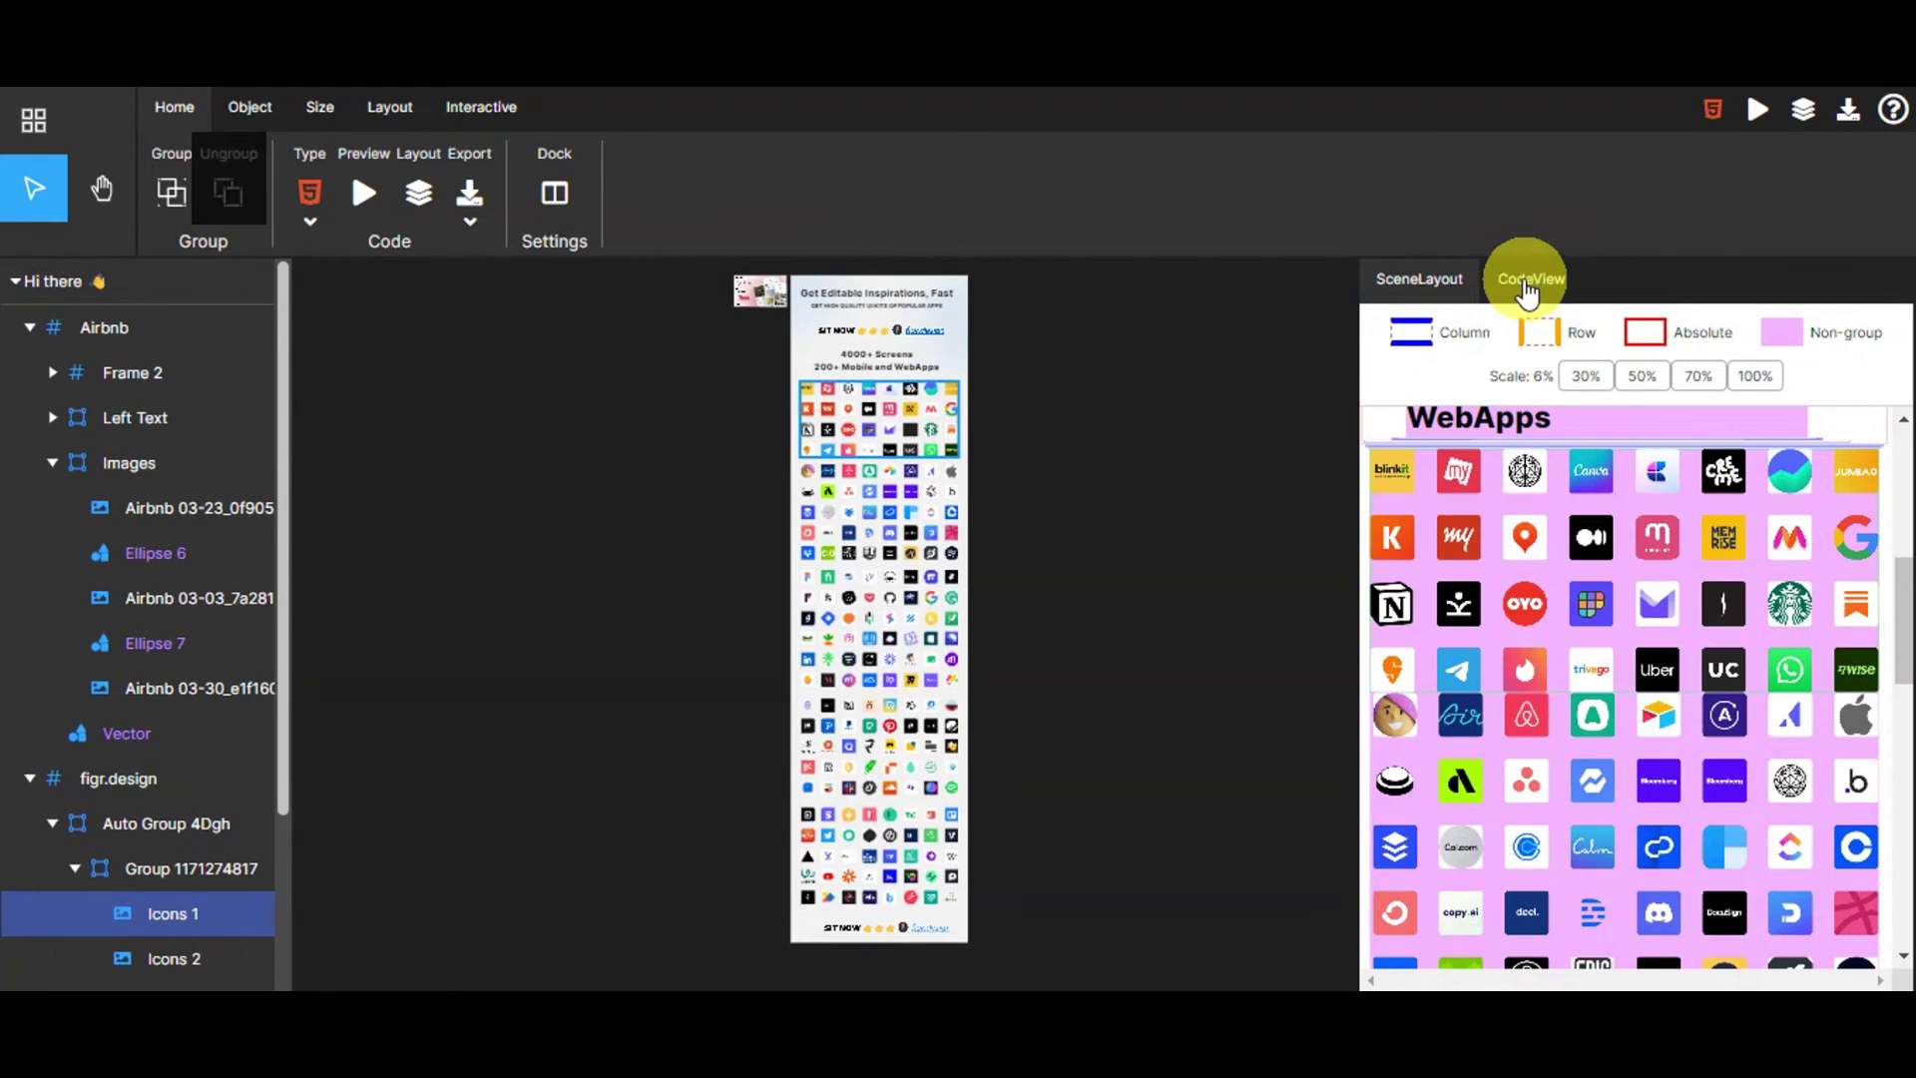
- Show the selection's generated HTML in CodeView, then switch to the Group CSS tab
{"action": "left_click", "coordinate": [1527, 291]}
{"action": "scroll", "coordinate": [1511, 608], "scroll_direction": "up", "scroll_amount": 5}
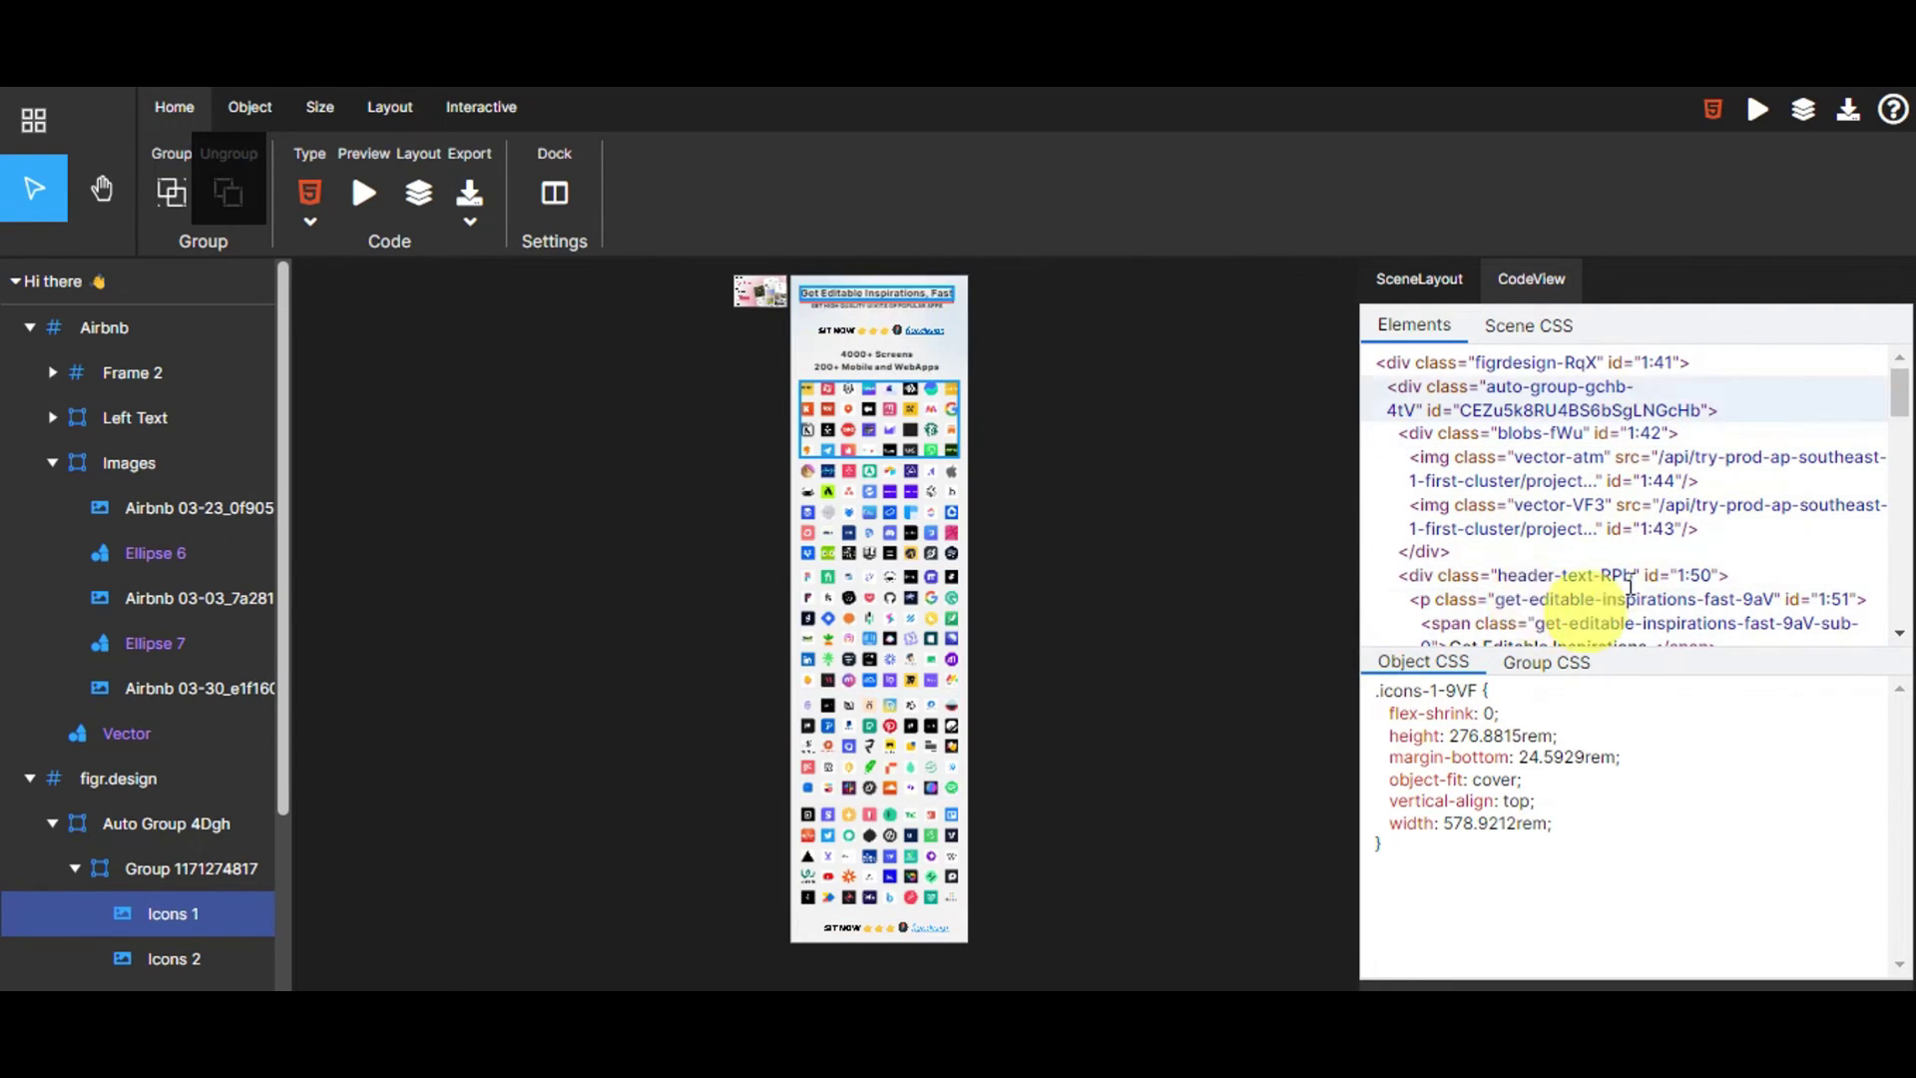
{"action": "left_click", "coordinate": [1563, 678]}
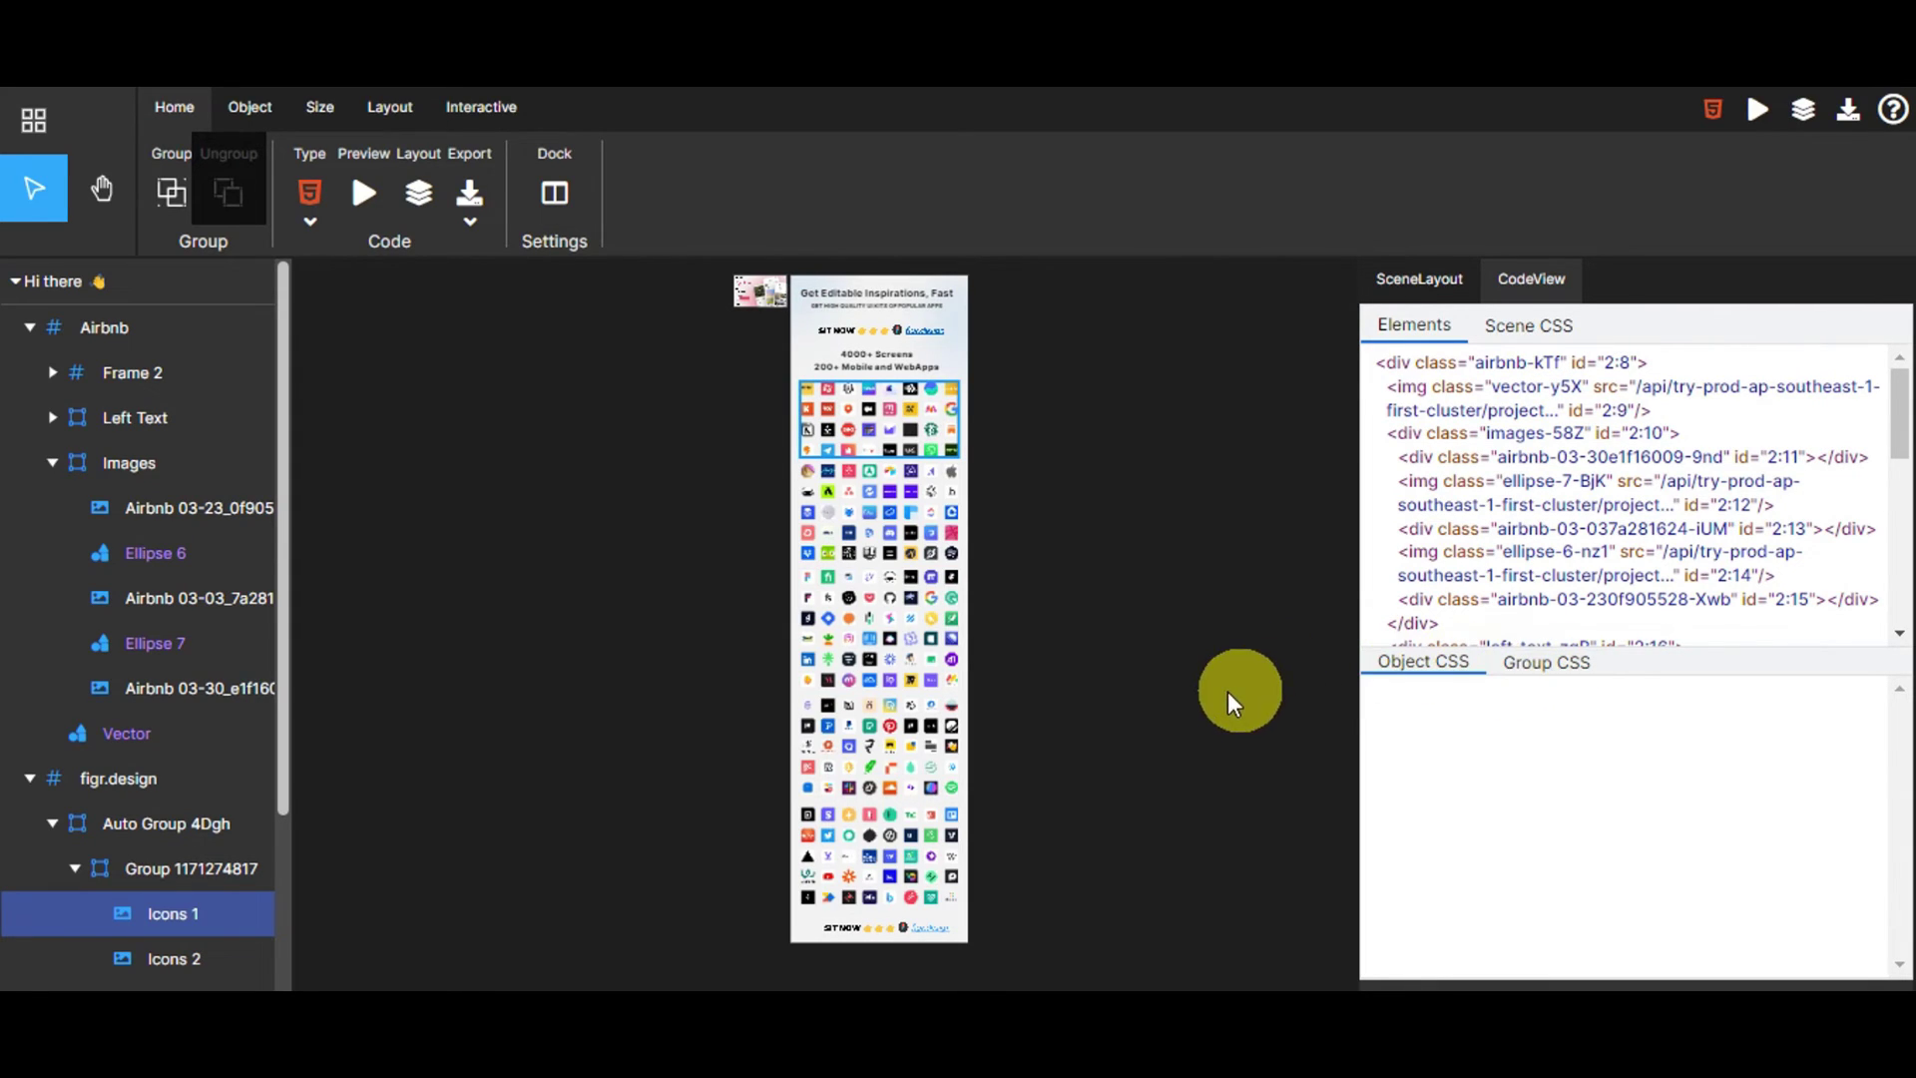
- Export the design as Flutter code after accepting the export sign-up prompt
{"action": "left_click", "coordinate": [465, 211]}
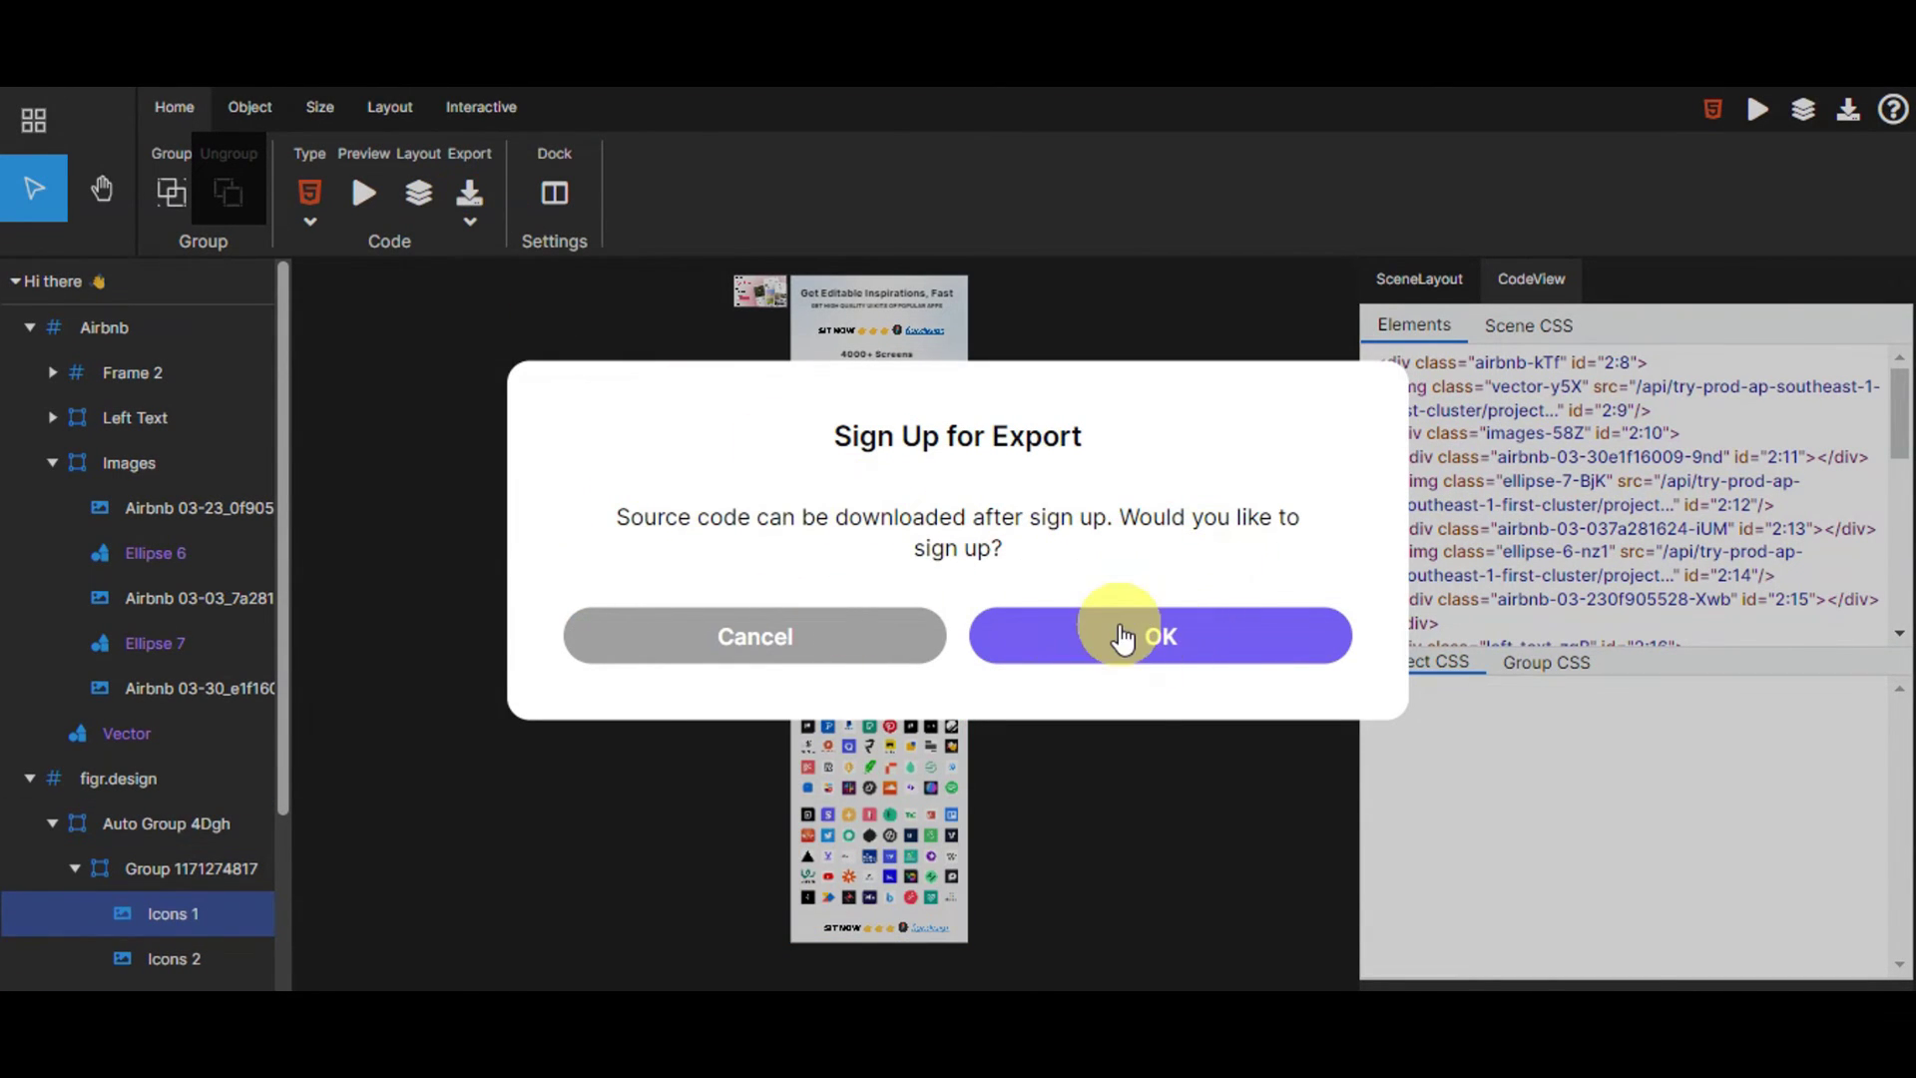
{"action": "left_click", "coordinate": [1041, 647]}
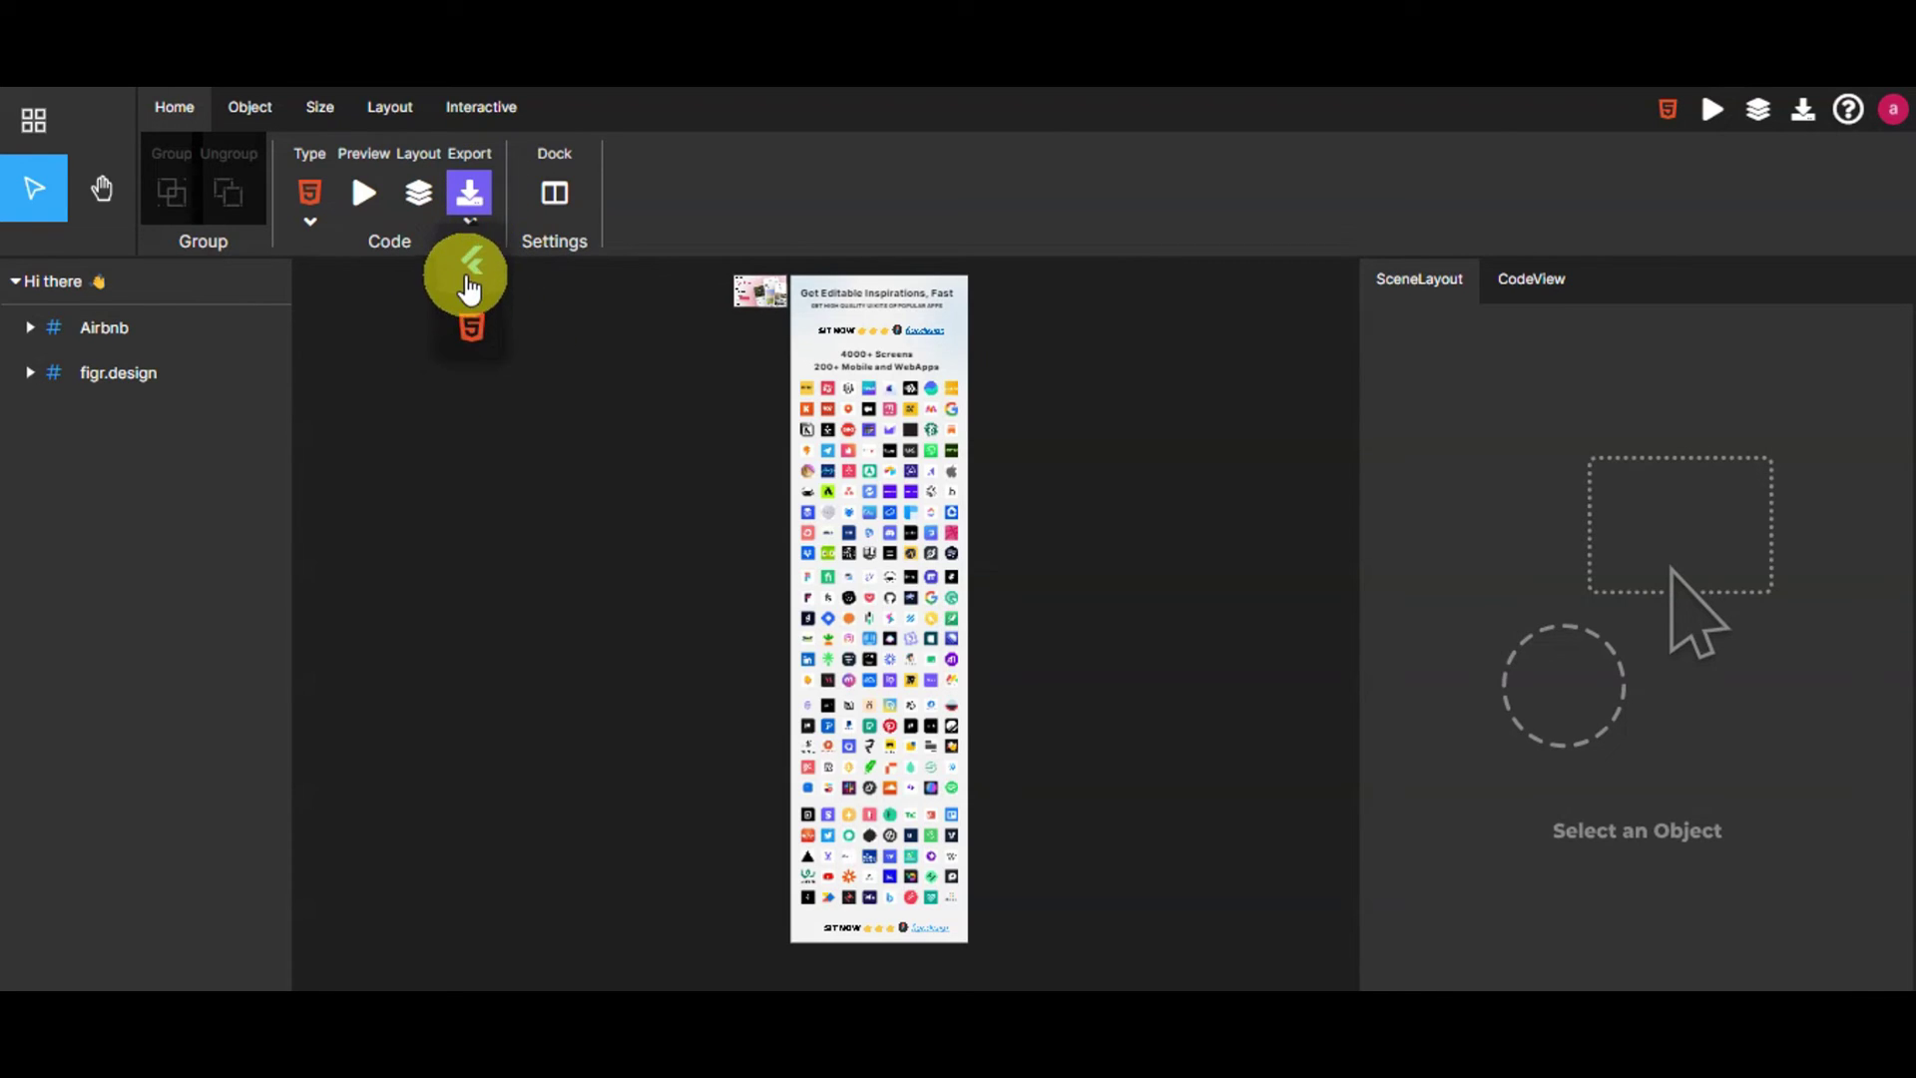
{"action": "left_click", "coordinate": [476, 263]}
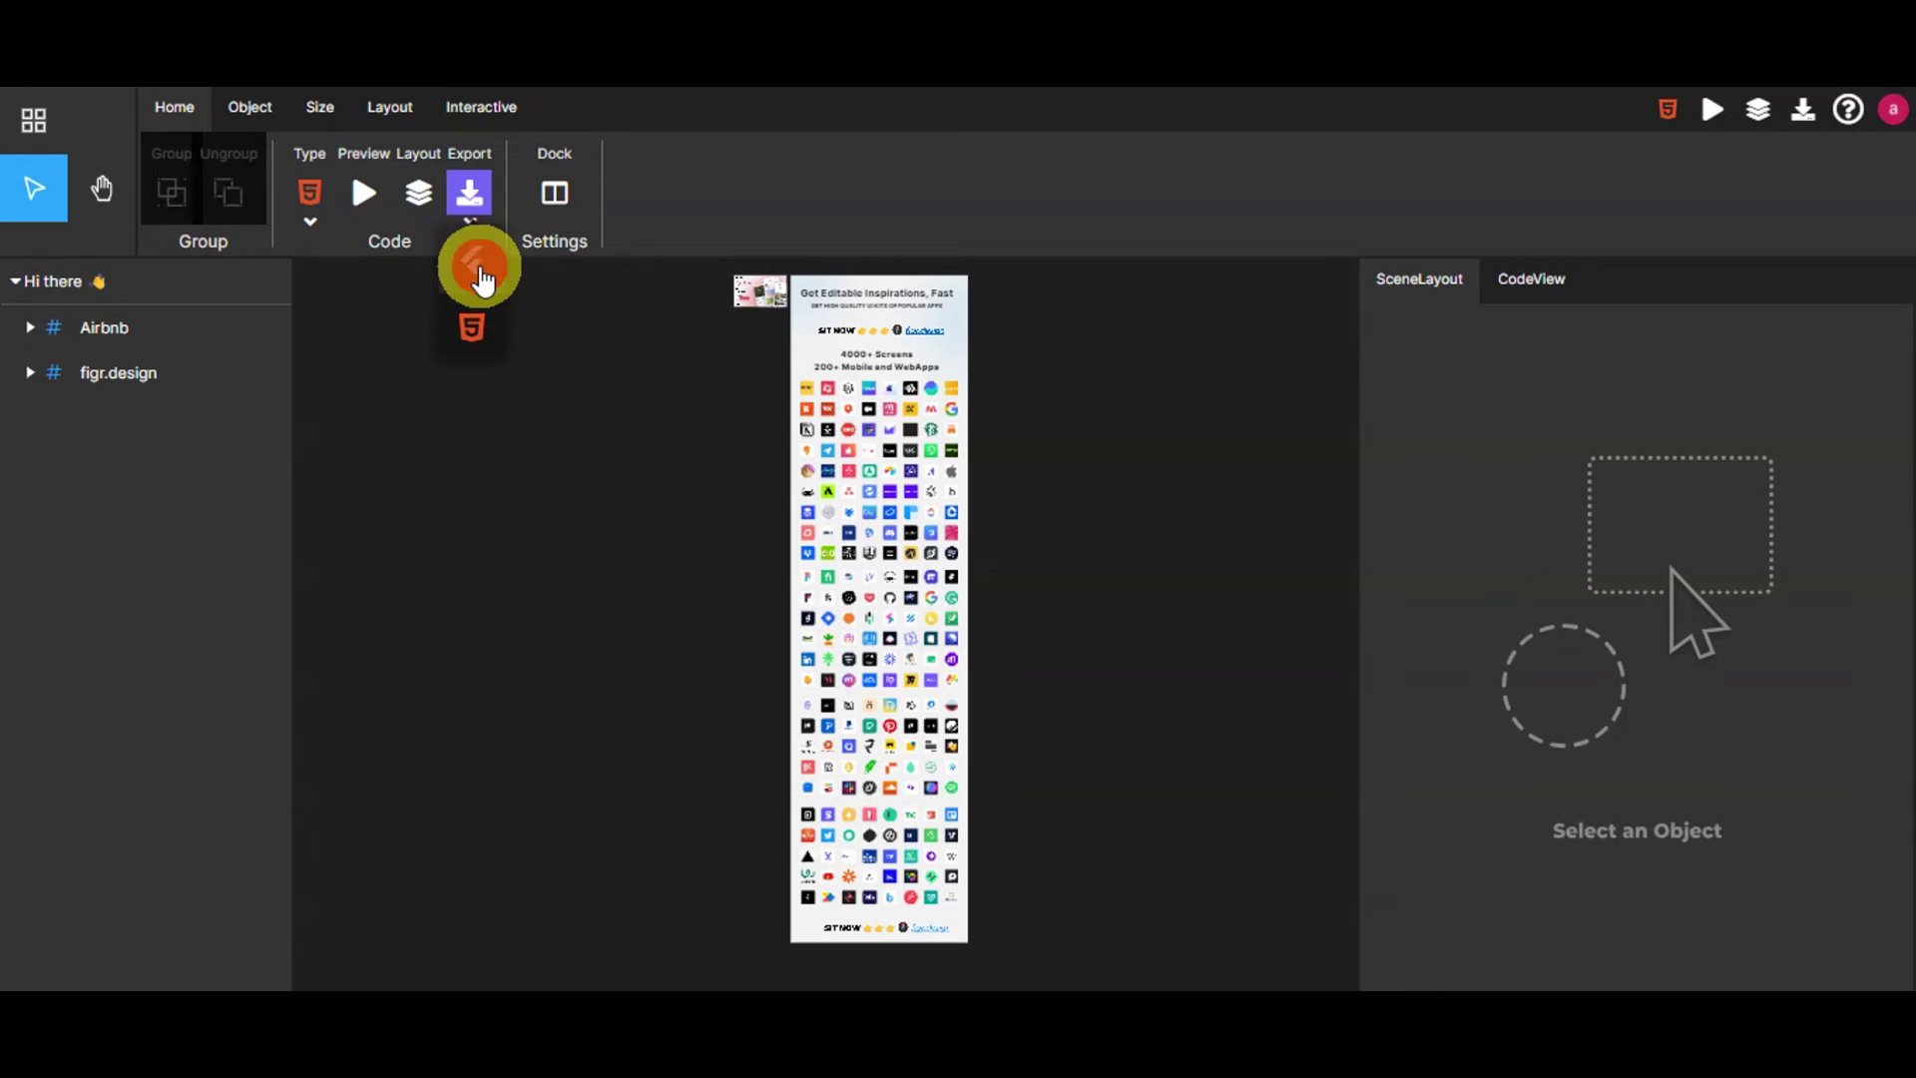